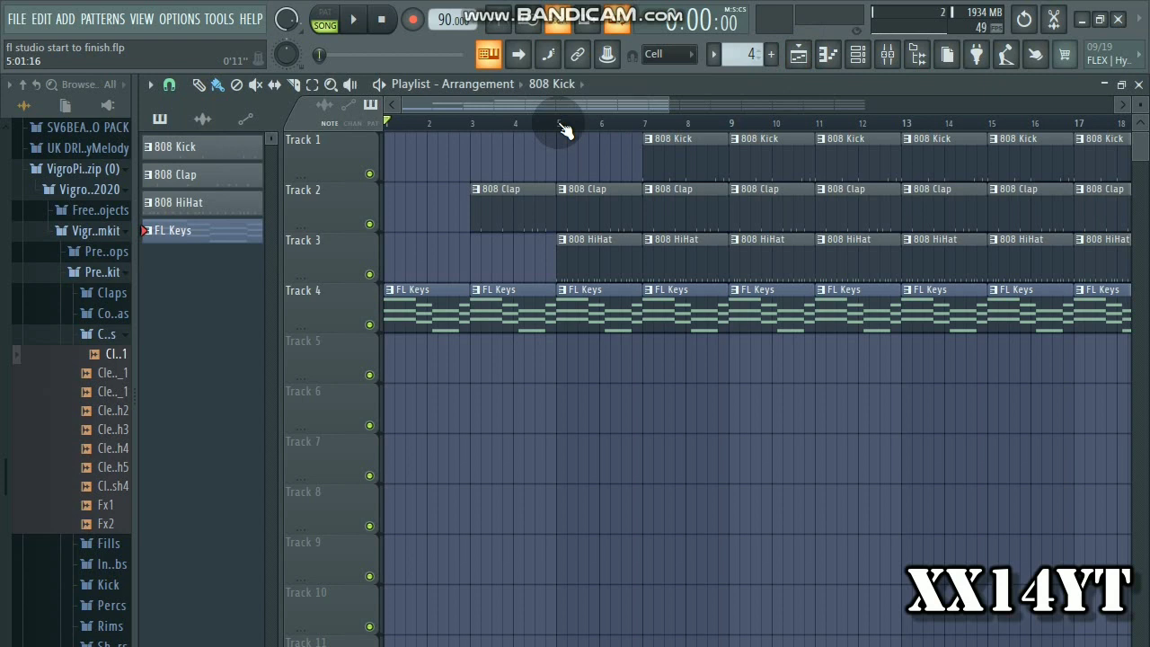
# Show the channel rack with the 808 Kick, 808 Clap, 808 HiHat and FL Keys channels.
pyautogui.click(870, 64)
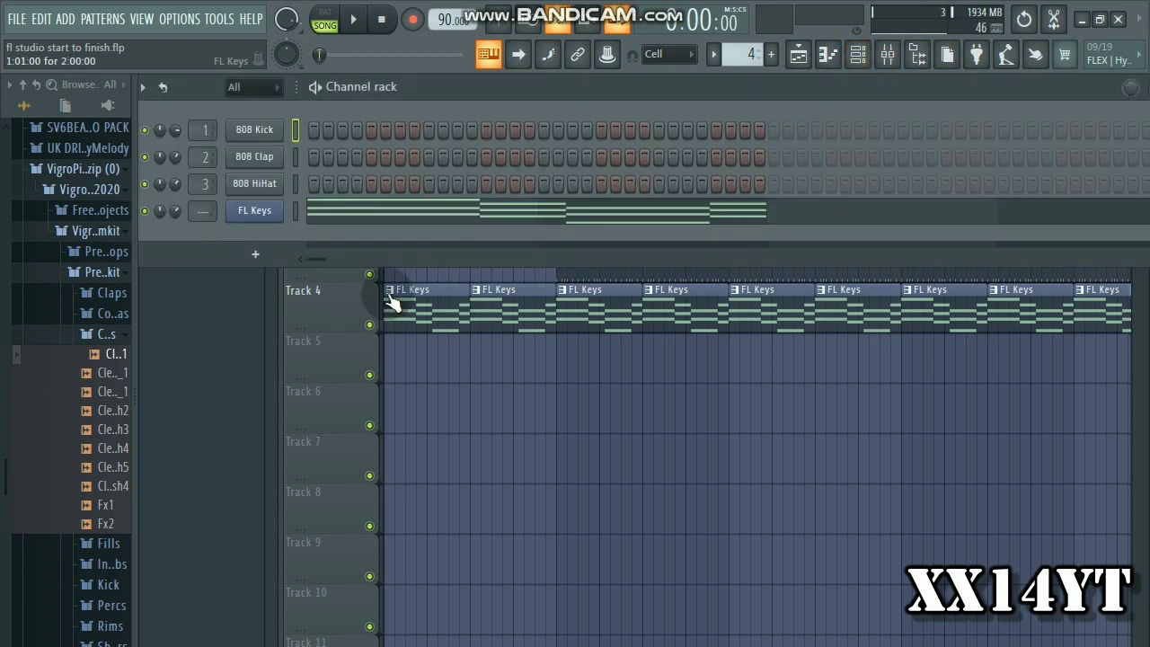
# Back in the playlist, place 808 HiHat clips at bars 1 and 3 of Track 3.
pyautogui.click(798, 54)
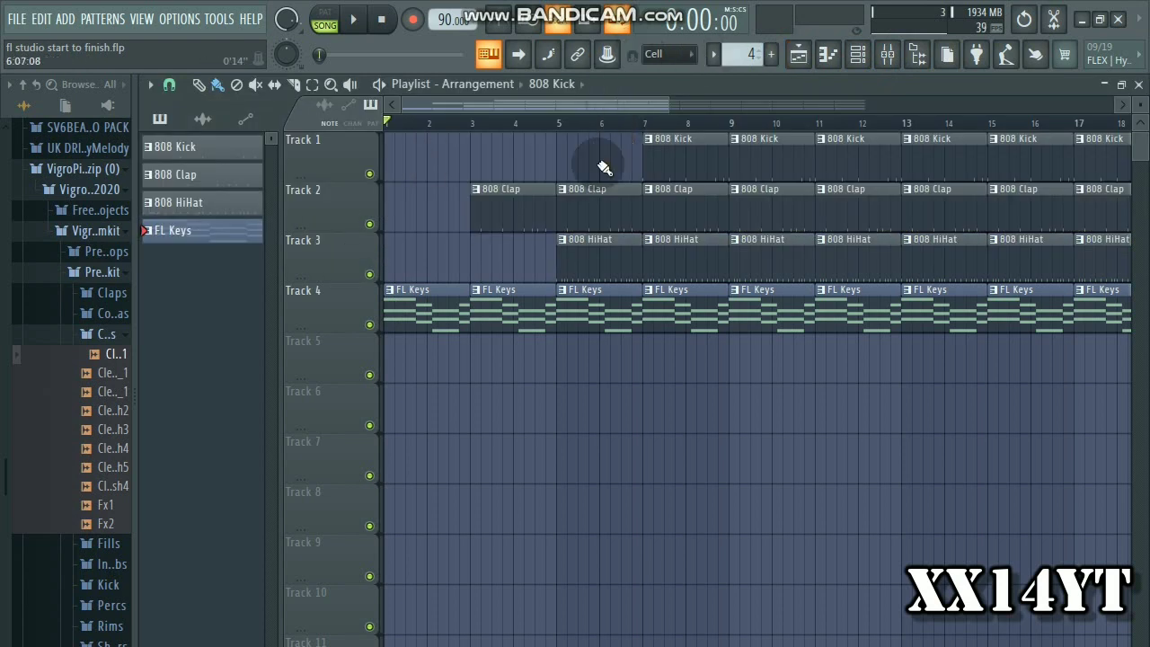
pyautogui.click(572, 261)
pyautogui.click(389, 257)
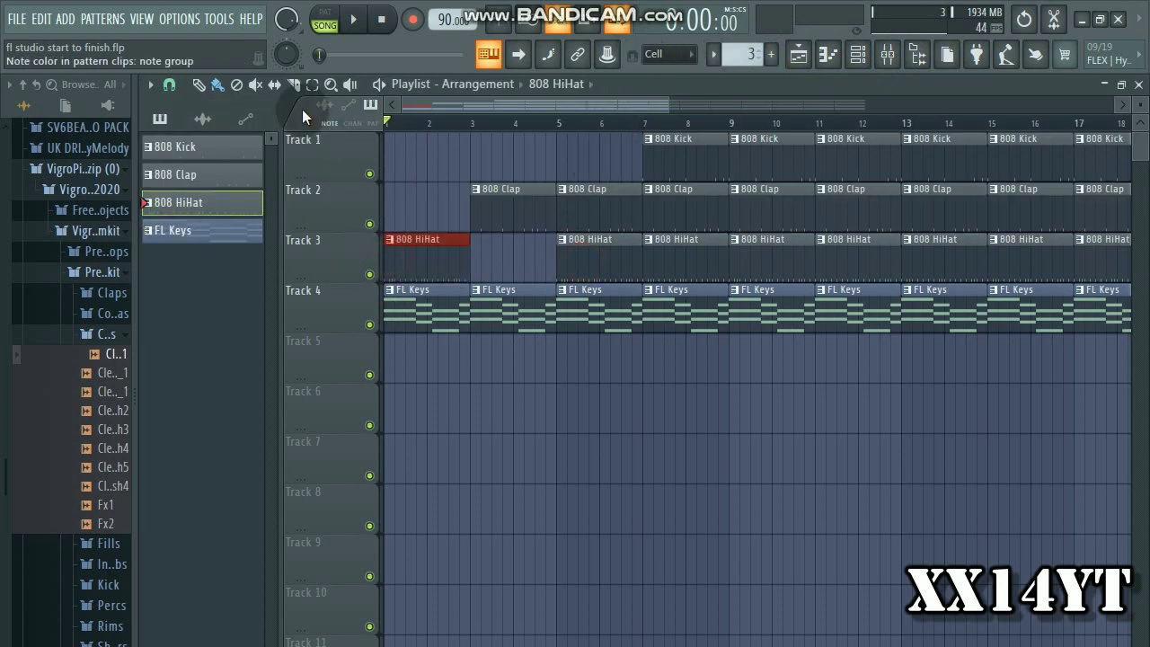
pyautogui.click(198, 84)
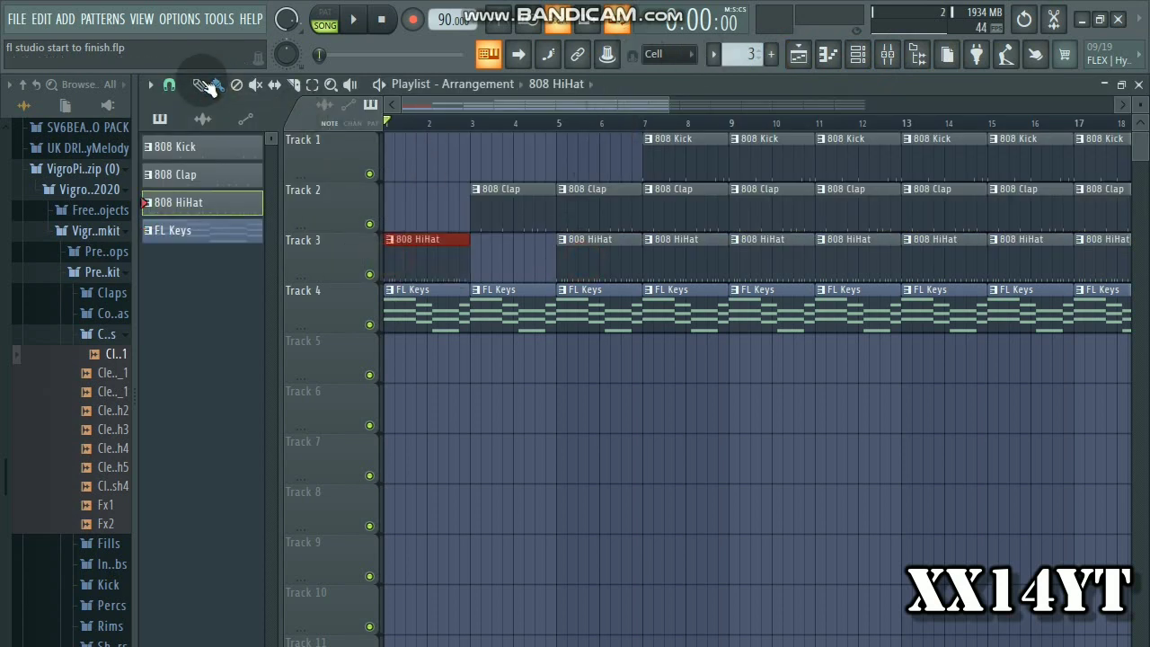
pyautogui.click(477, 261)
# Place an 808 Clap clip at bar 1 of Track 2 and 808 Kick clips at bars 1, 3 and 5 of Track 1.
pyautogui.click(487, 206)
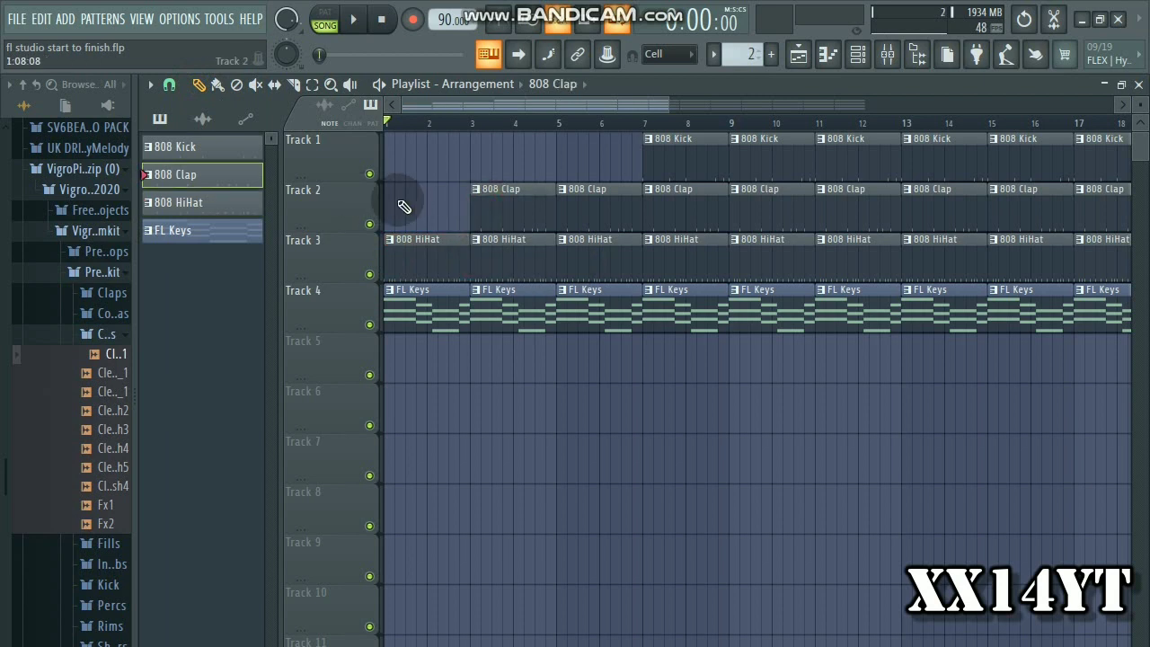
pyautogui.click(381, 209)
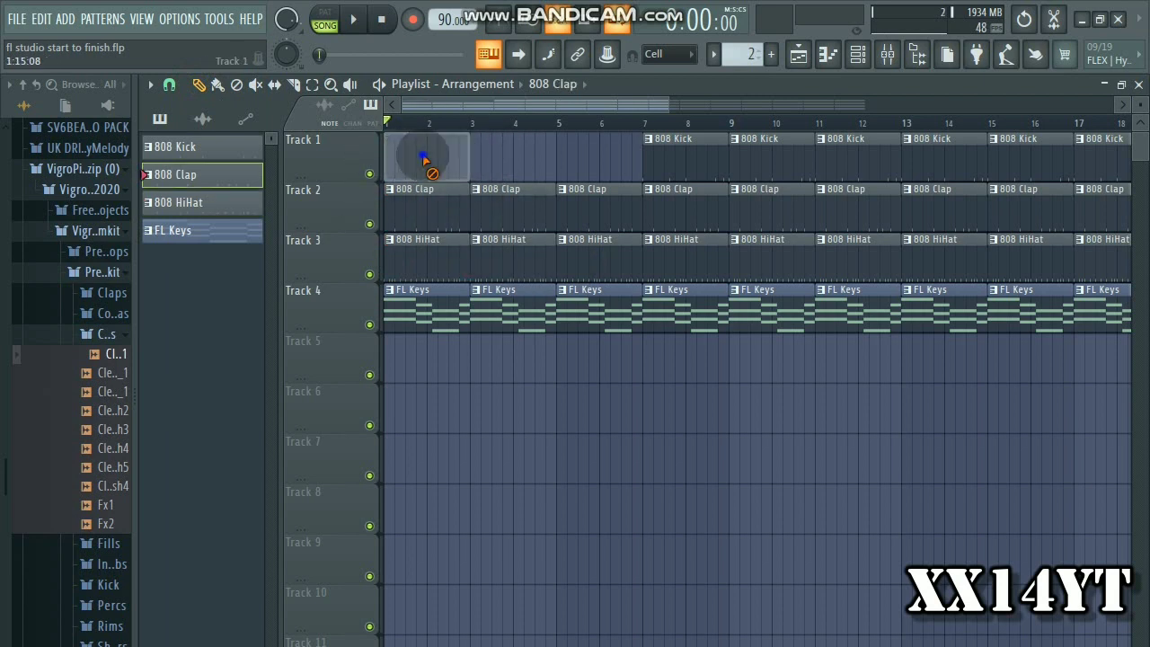
pyautogui.click(689, 164)
pyautogui.click(435, 157)
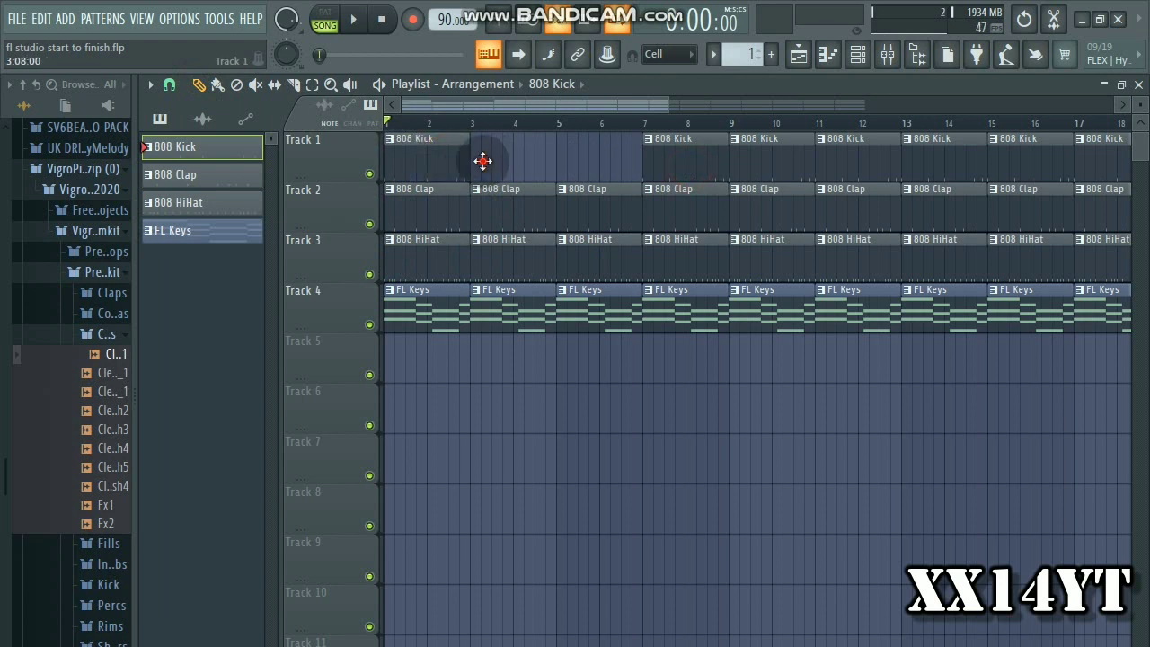
pyautogui.click(478, 161)
pyautogui.click(561, 158)
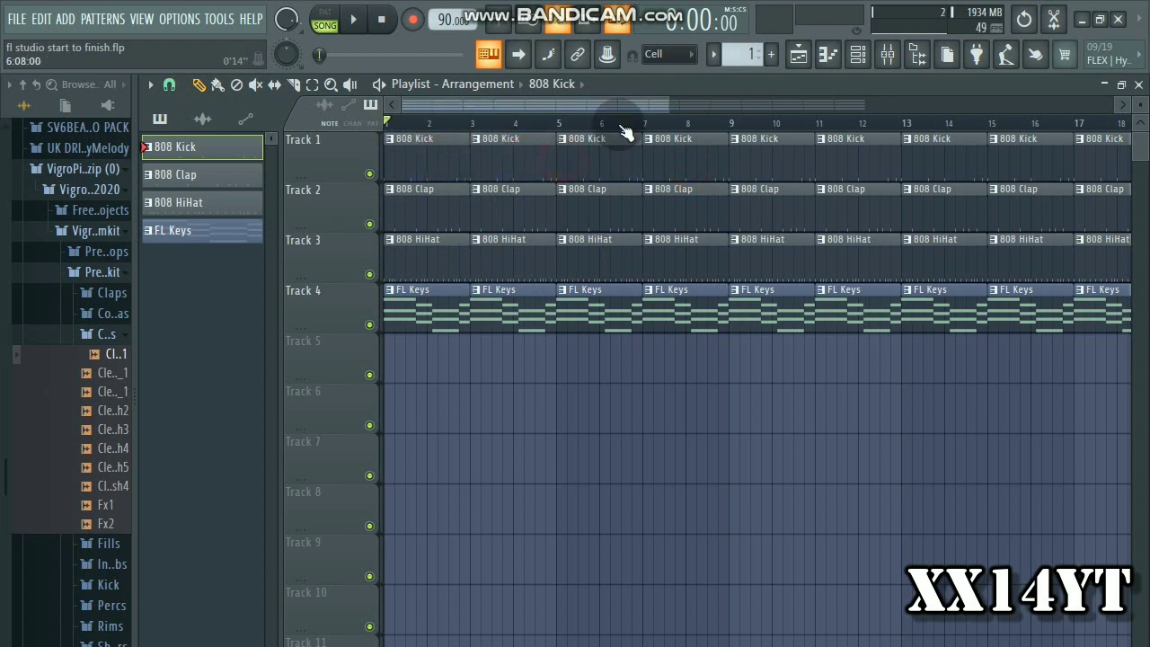
pyautogui.scroll(-4, 626, 132)
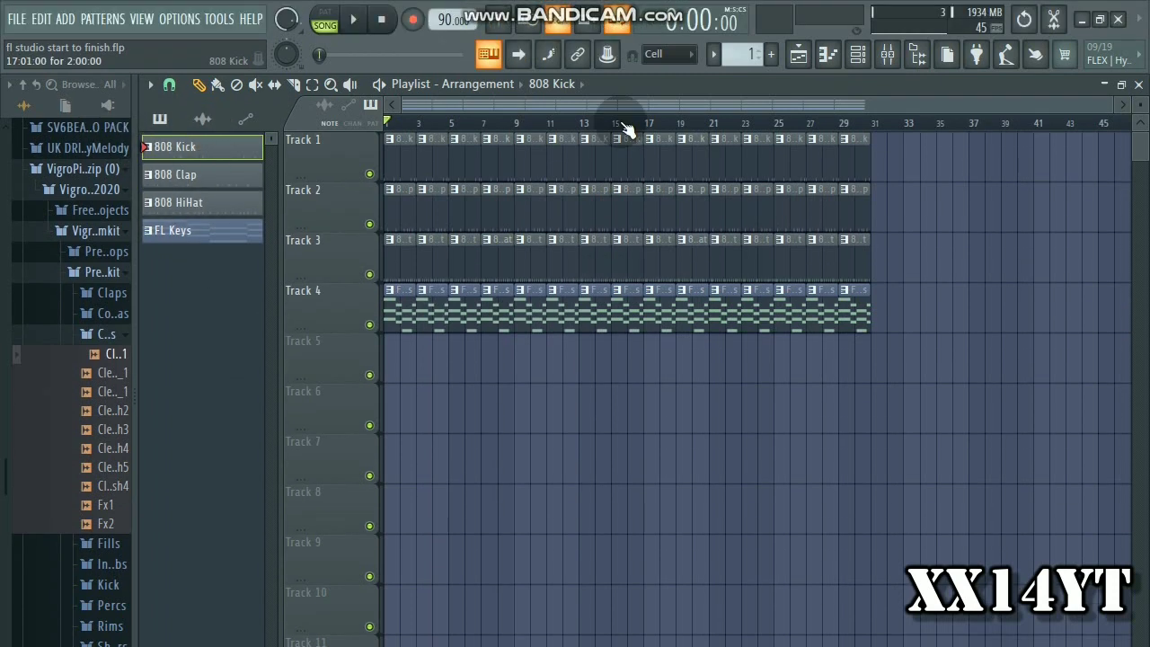
pyautogui.rightClick(199, 235)
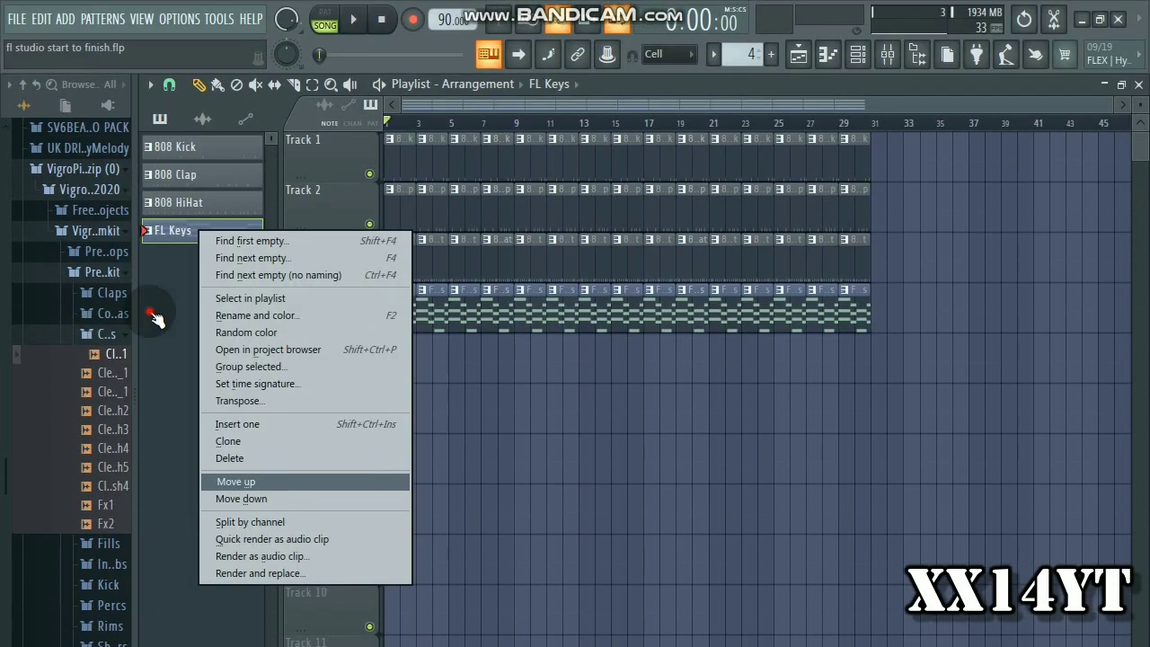
pyautogui.click(150, 240)
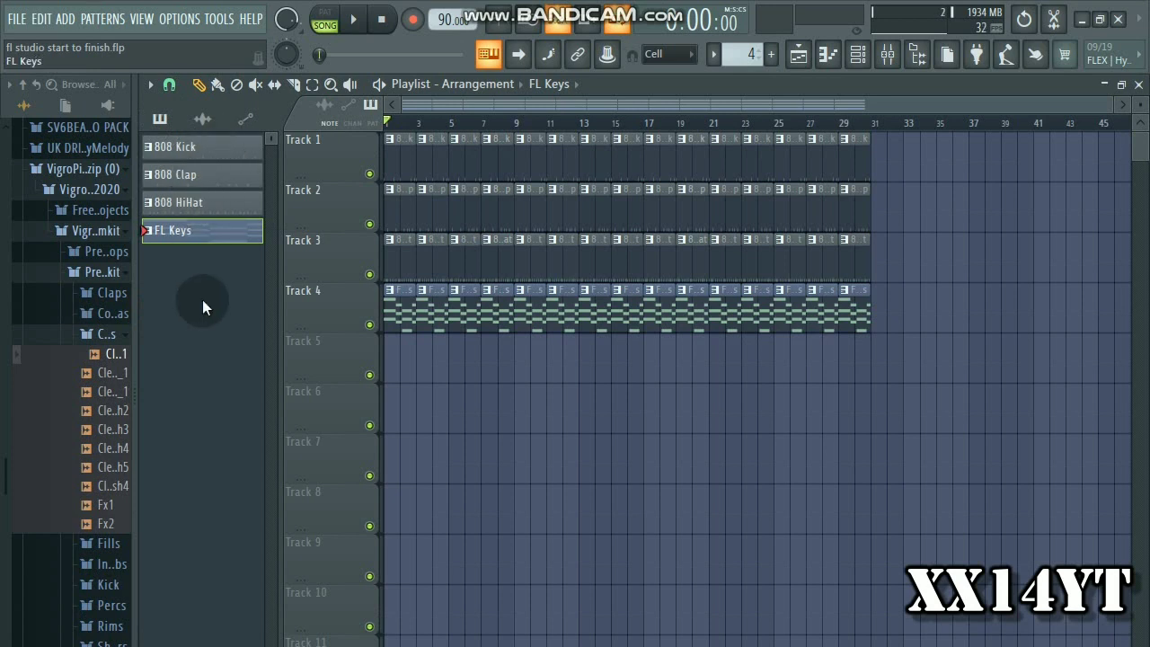
pyautogui.rightClick(193, 241)
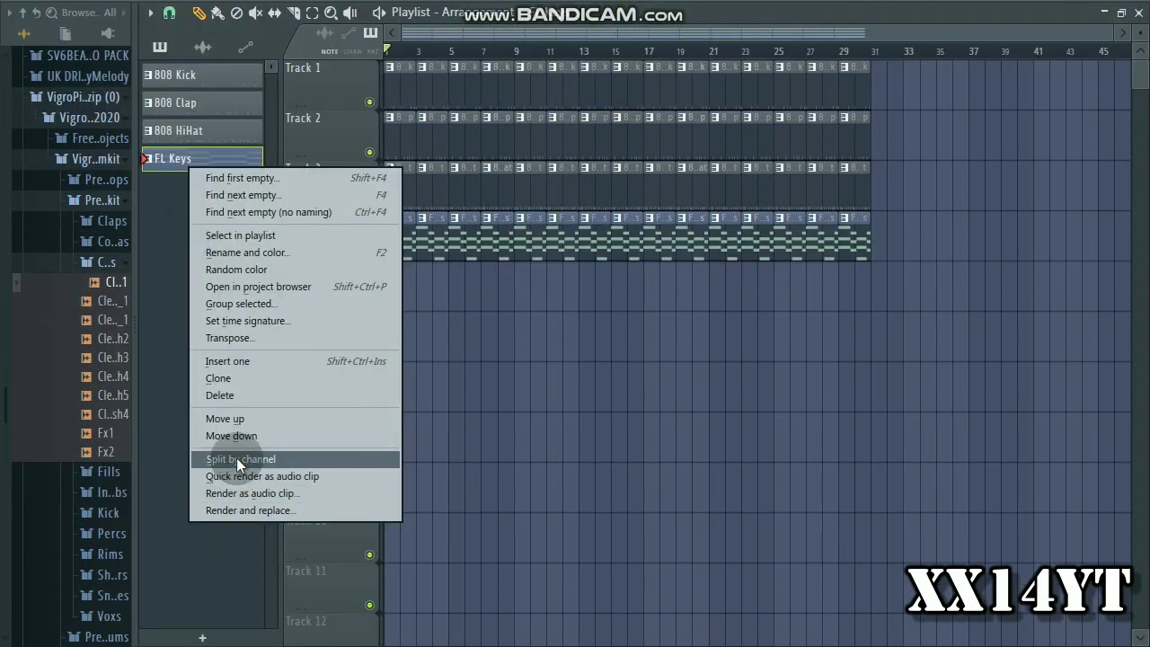
pyautogui.click(237, 459)
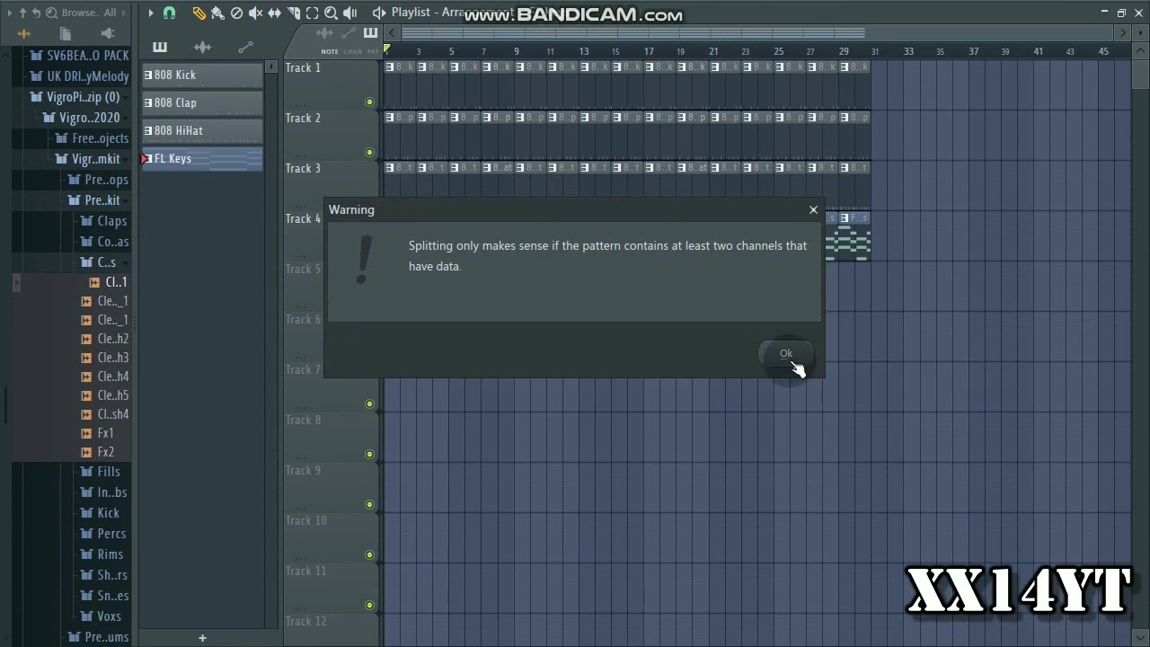
pyautogui.click(786, 354)
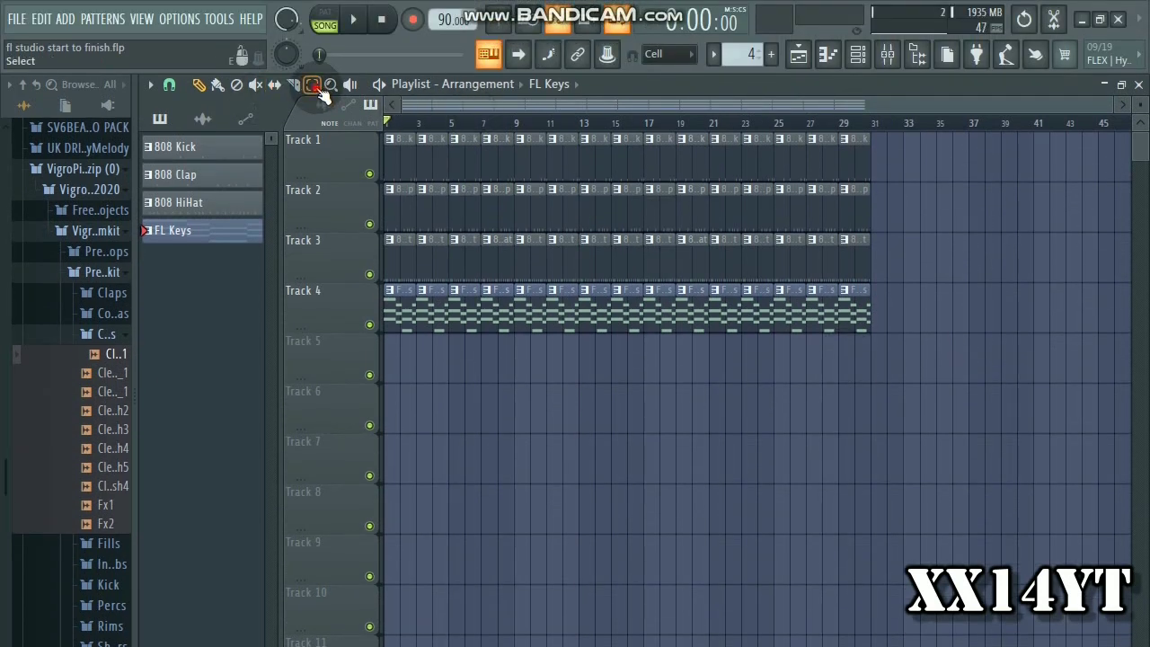
# Box-select the bar-29 clips on Tracks 1–4 and duplicate them six times out to about bar 117.
pyautogui.click(318, 90)
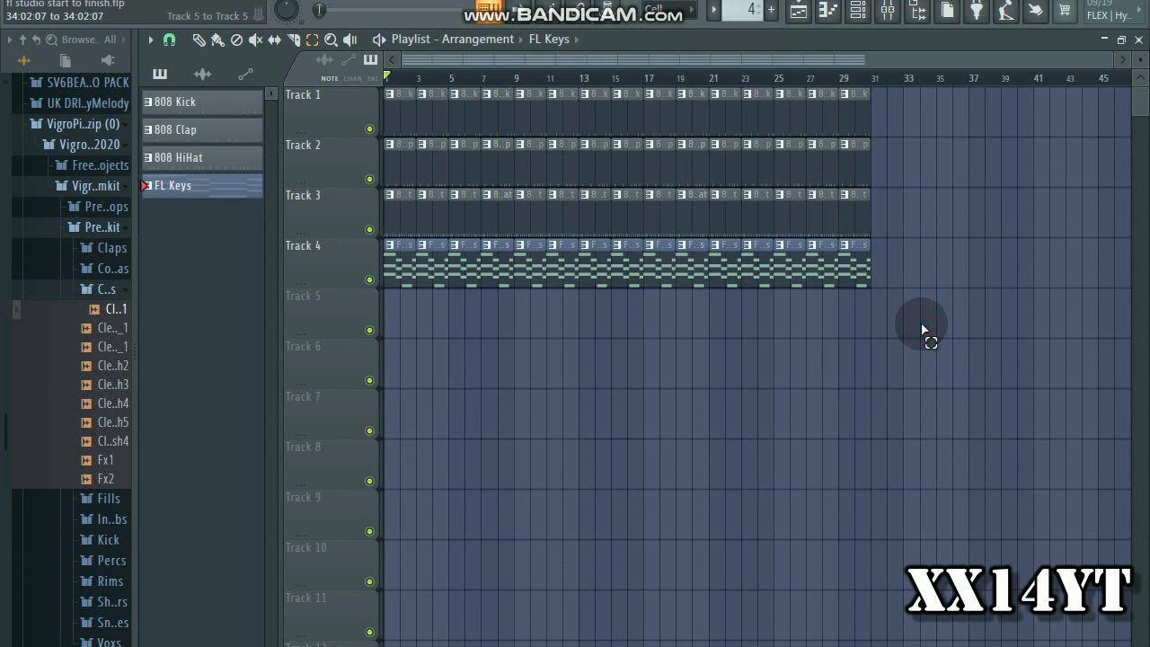
pyautogui.moveTo(918, 336); pyautogui.dragTo(848, 104)
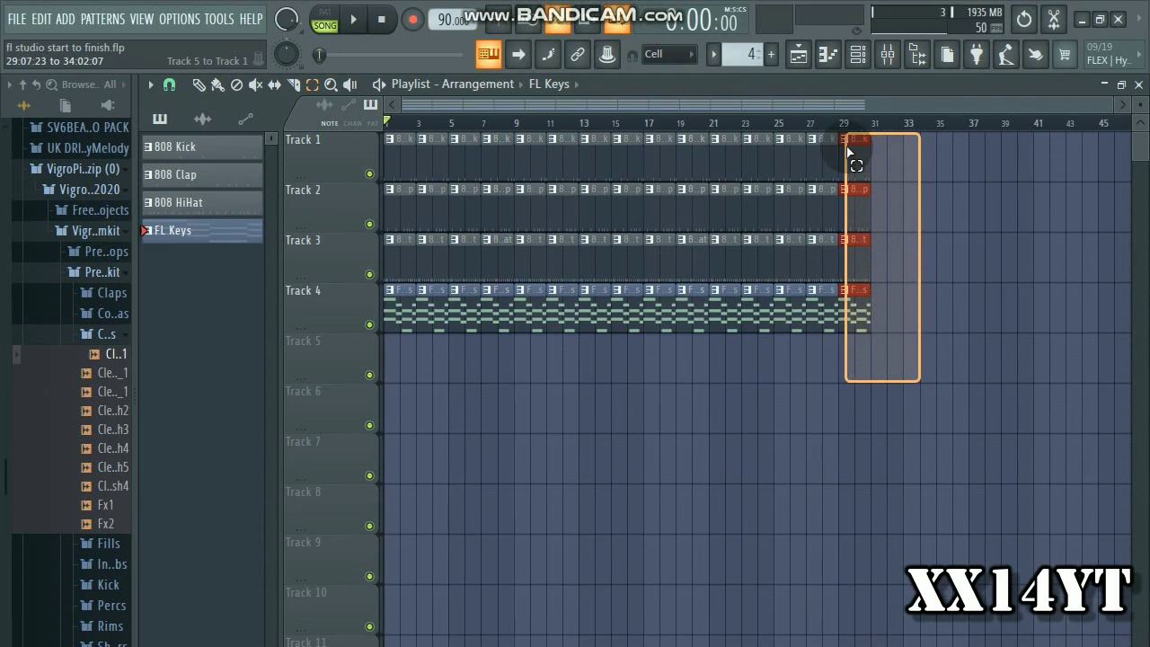
pyautogui.moveTo(849, 152); pyautogui.dragTo(845, 146)
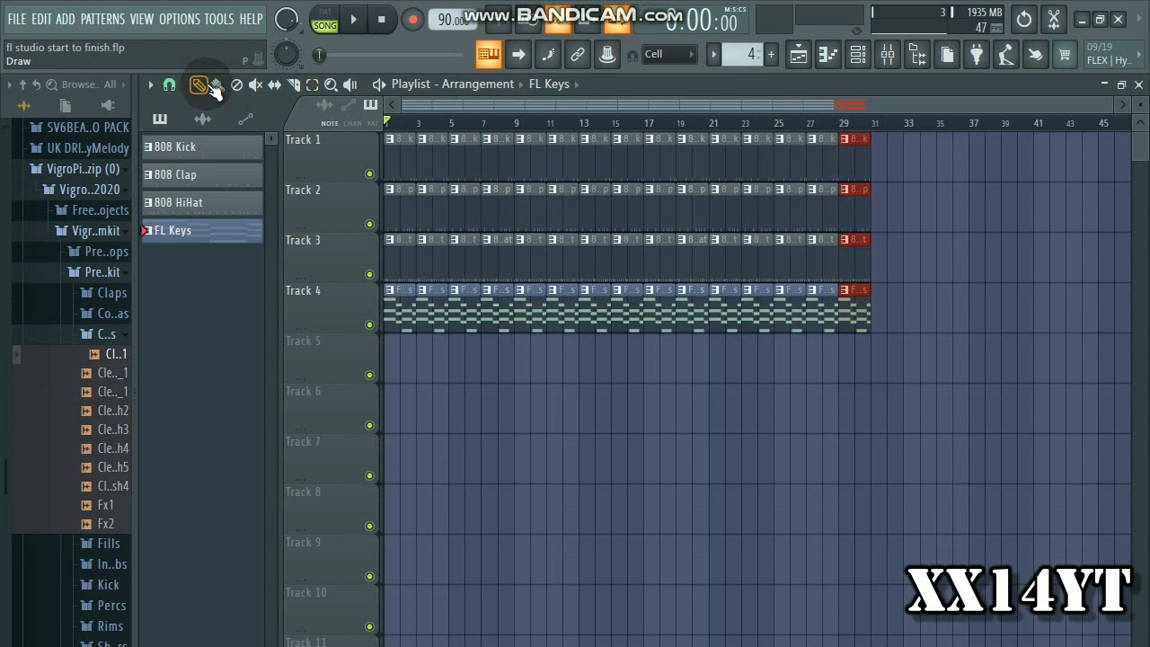
pyautogui.hotkey('ctrl', 'b')
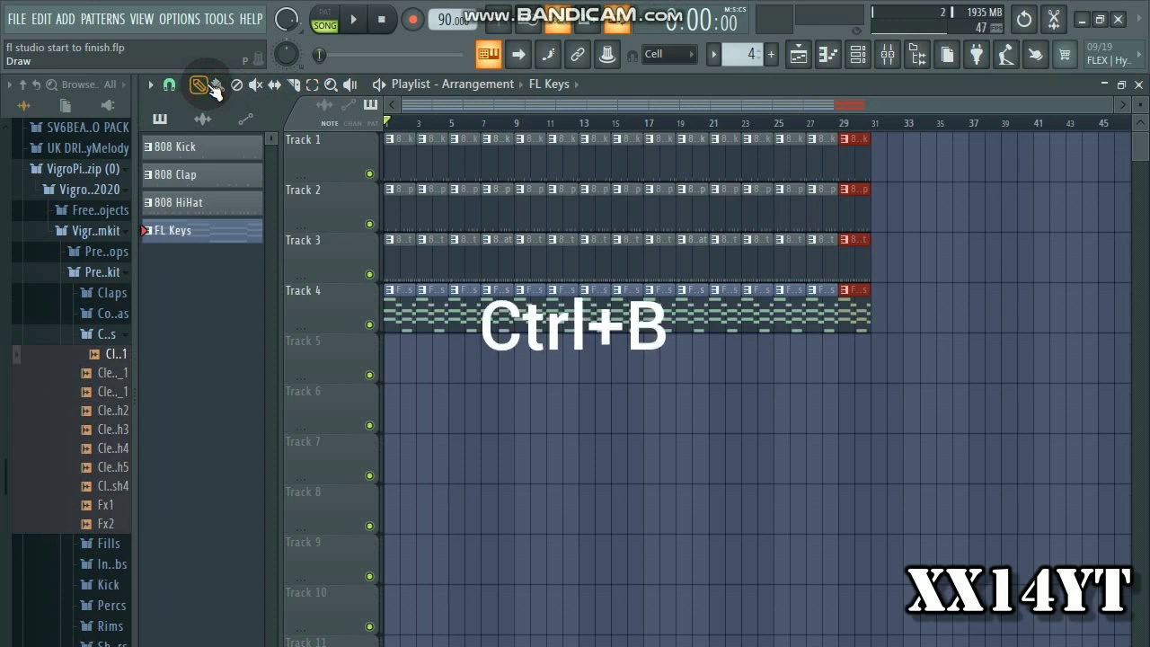
pyautogui.hotkey('ctrl', 'b')
pyautogui.hotkey('ctrl', 'b')
pyautogui.hotkey('ctrl', 'b')
pyautogui.hotkey('ctrl', 'b')
pyautogui.hotkey('ctrl', 'b')
pyautogui.hotkey('ctrl', 'b')
pyautogui.hotkey('ctrl', 'b')
pyautogui.hotkey('ctrl', 'b')
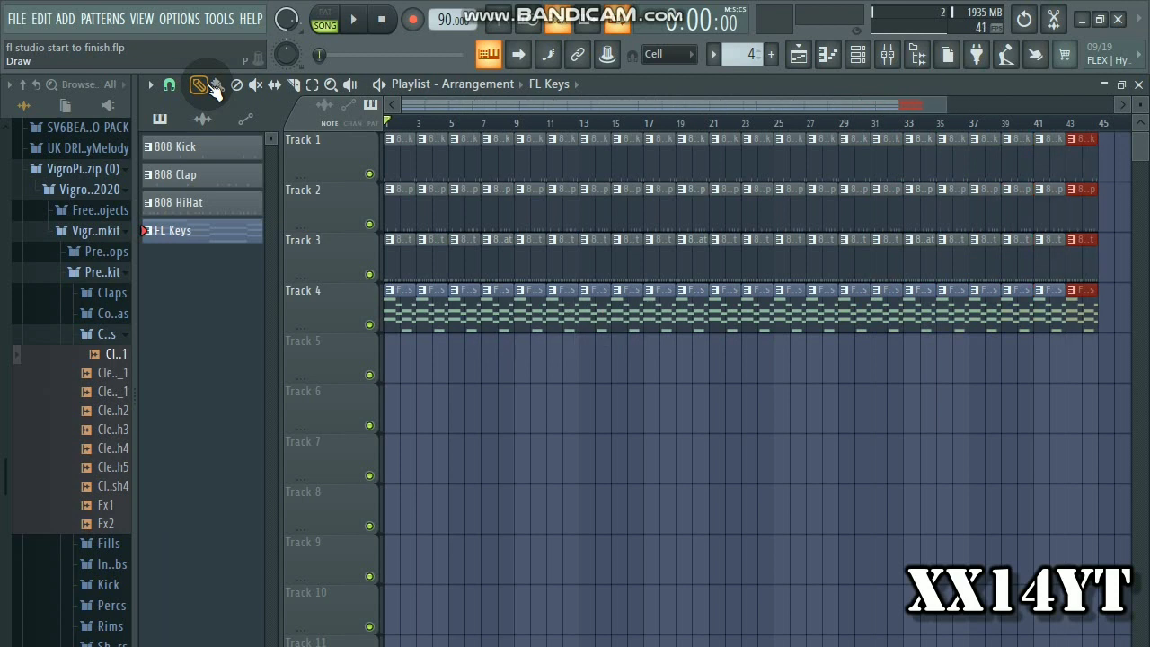
pyautogui.hotkey('ctrl', 'b')
pyautogui.hotkey('ctrl', 'b')
pyautogui.hotkey('ctrl', 'b')
pyautogui.hotkey('ctrl', 'b')
pyautogui.hotkey('ctrl', 'b')
pyautogui.hotkey('ctrl', 'b')
pyautogui.hotkey('ctrl', 'b')
pyautogui.hotkey('ctrl', 'b')
pyautogui.hotkey('ctrl', 'b')
pyautogui.hotkey('ctrl', 'b')
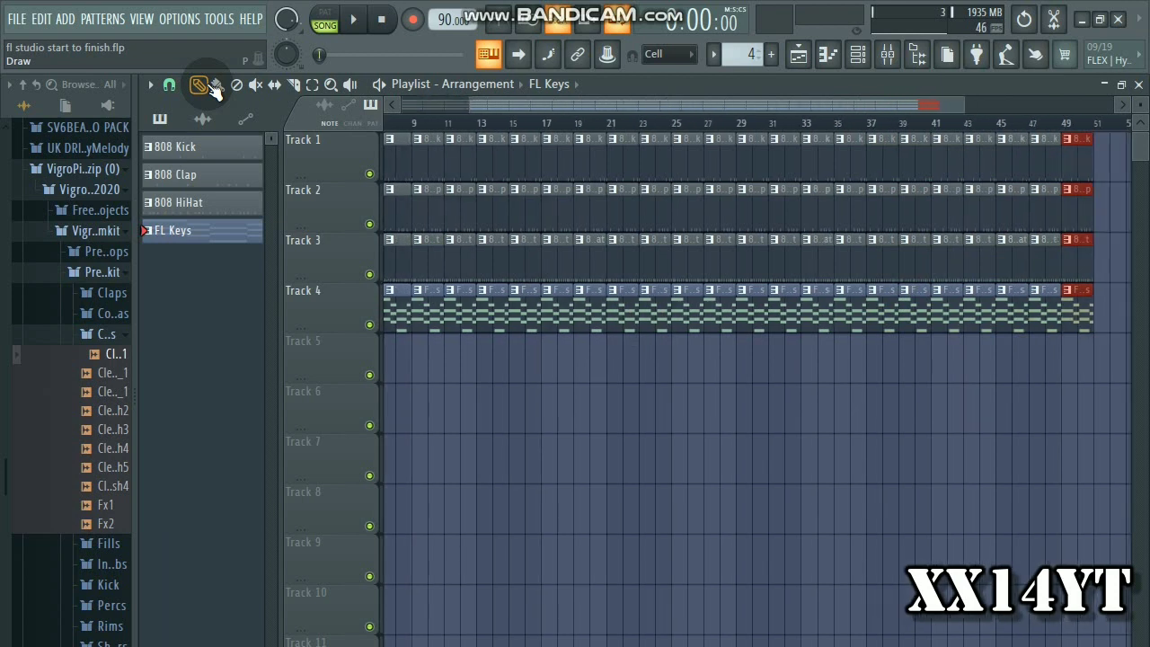
pyautogui.hotkey('ctrl', 'b')
pyautogui.hotkey('ctrl', 'b')
pyautogui.hotkey('ctrl', 'b')
pyautogui.hotkey('ctrl', 'b')
pyautogui.hotkey('ctrl', 'b')
pyautogui.hotkey('ctrl', 'b')
pyautogui.hotkey('ctrl', 'b')
pyautogui.hotkey('ctrl', 'b')
pyautogui.hotkey('ctrl', 'b')
pyautogui.hotkey('ctrl', 'b')
pyautogui.hotkey('ctrl', 'b')
pyautogui.hotkey('ctrl', 'b')
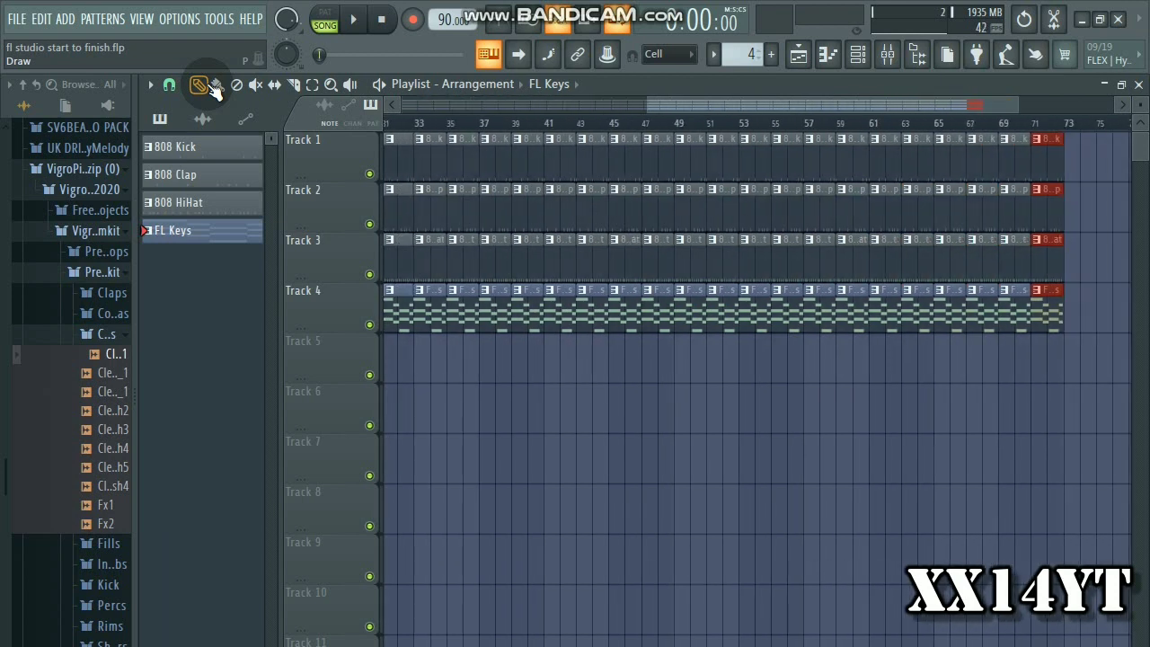
pyautogui.hotkey('ctrl', 'b')
pyautogui.hotkey('ctrl', 'b')
pyautogui.hotkey('ctrl', 'b')
pyautogui.hotkey('ctrl', 'b')
pyautogui.hotkey('ctrl', 'b')
pyautogui.hotkey('ctrl', 'b')
pyautogui.hotkey('ctrl', 'b')
pyautogui.hotkey('ctrl', 'b')
pyautogui.hotkey('ctrl', 'b')
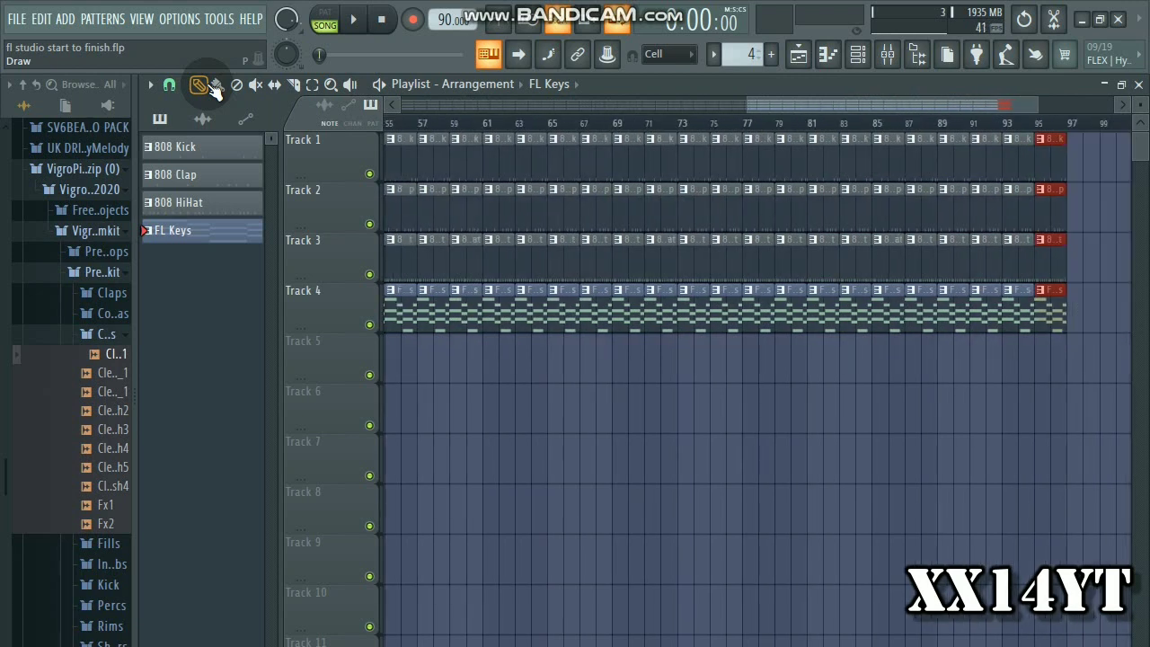
pyautogui.hotkey('ctrl', 'b')
pyautogui.hotkey('ctrl', 'b')
pyautogui.hotkey('ctrl', 'b')
pyautogui.hotkey('ctrl', 'b')
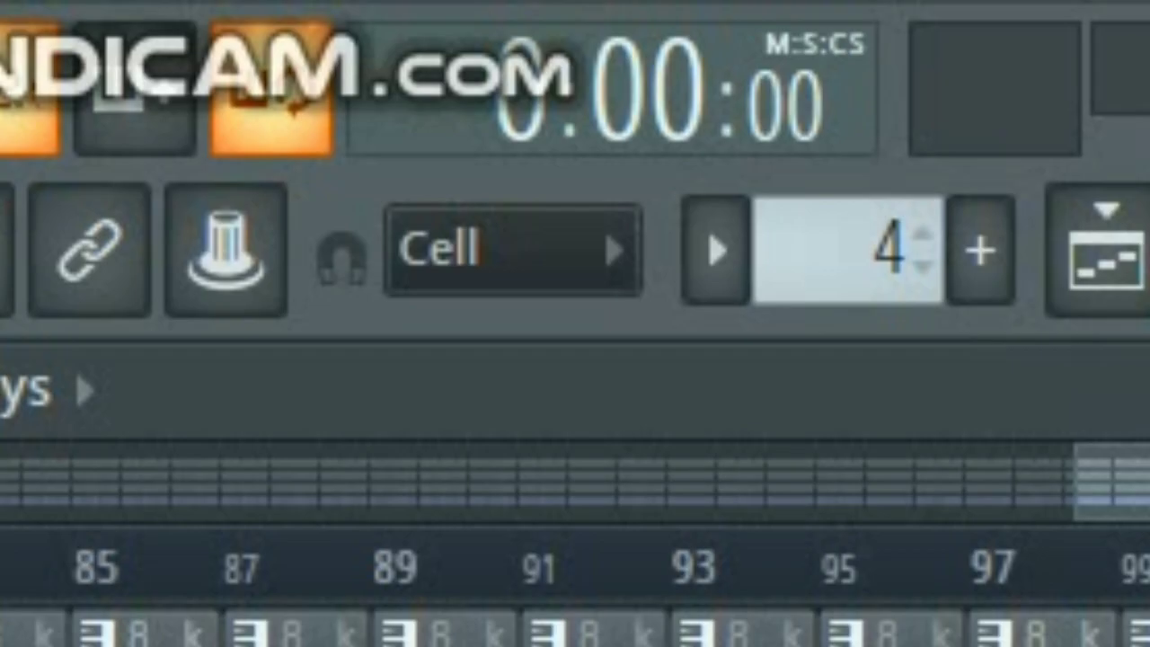
pyautogui.scroll(-5, 925, 141)
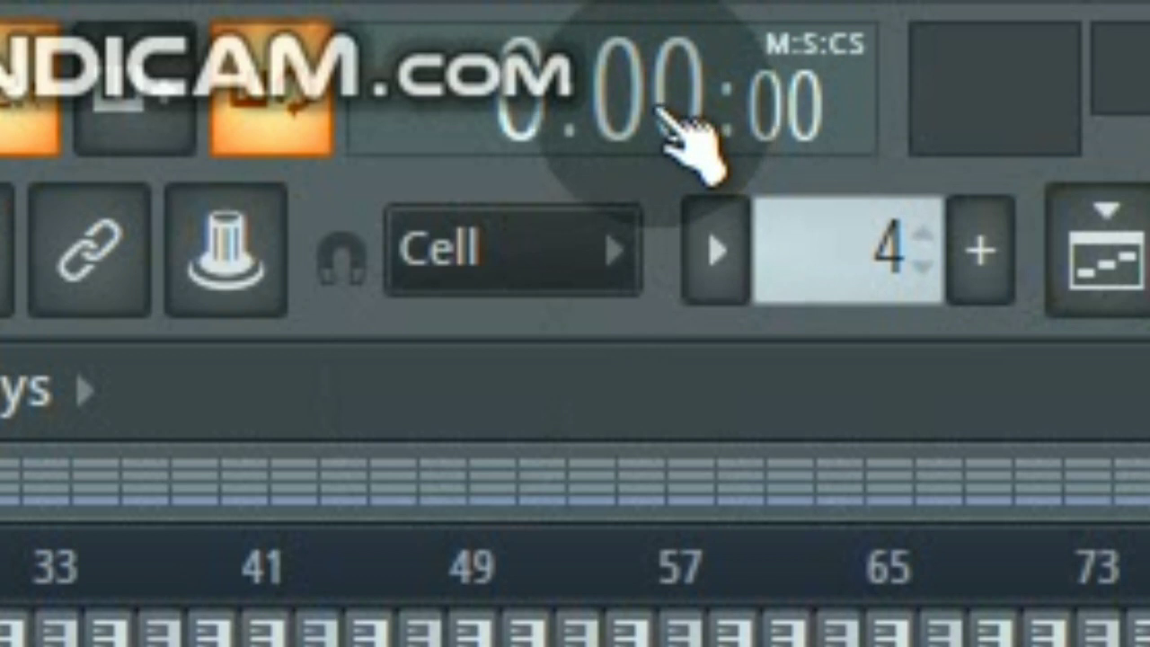
pyautogui.click(774, 98)
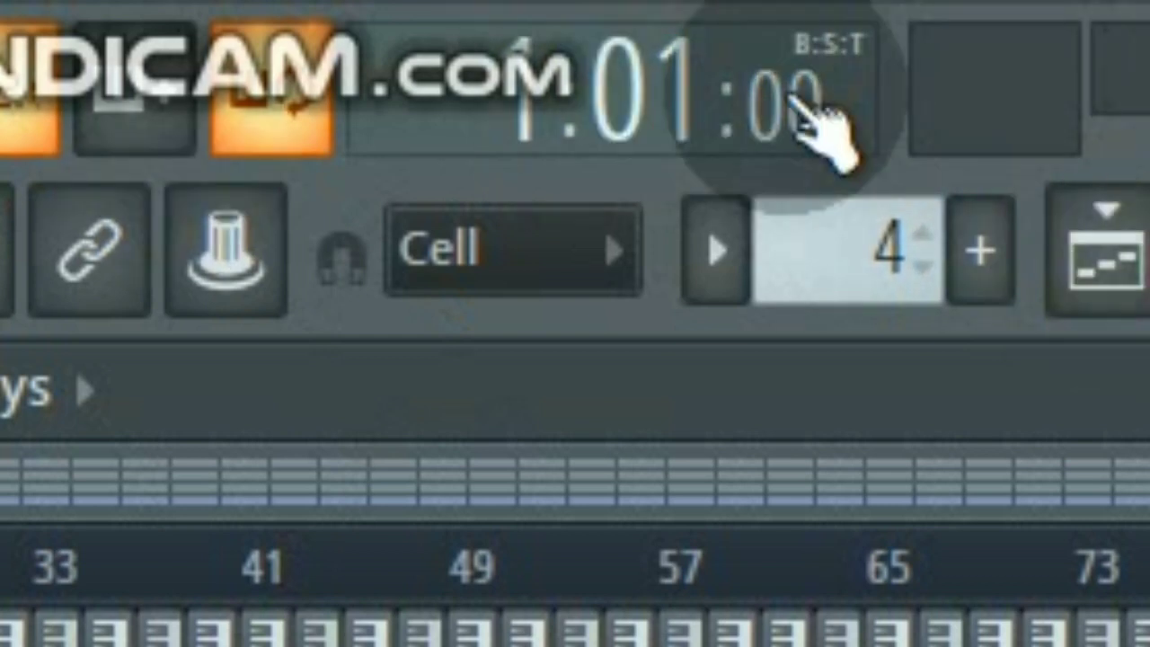
pyautogui.click(582, 120)
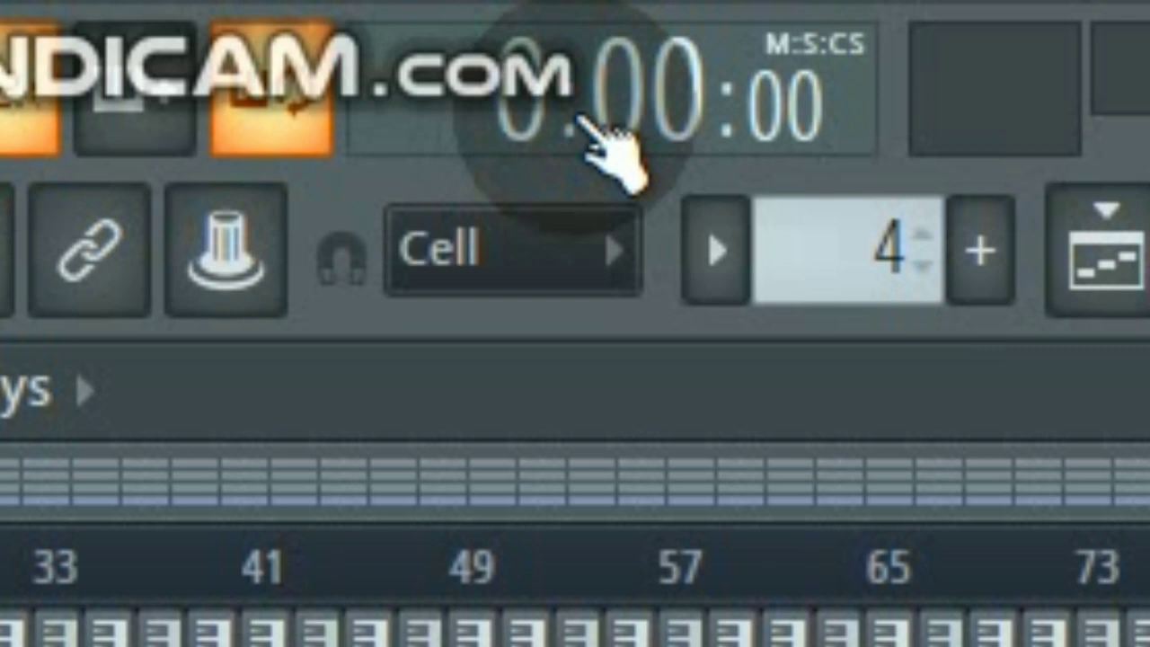
pyautogui.scroll(5, 18, 629)
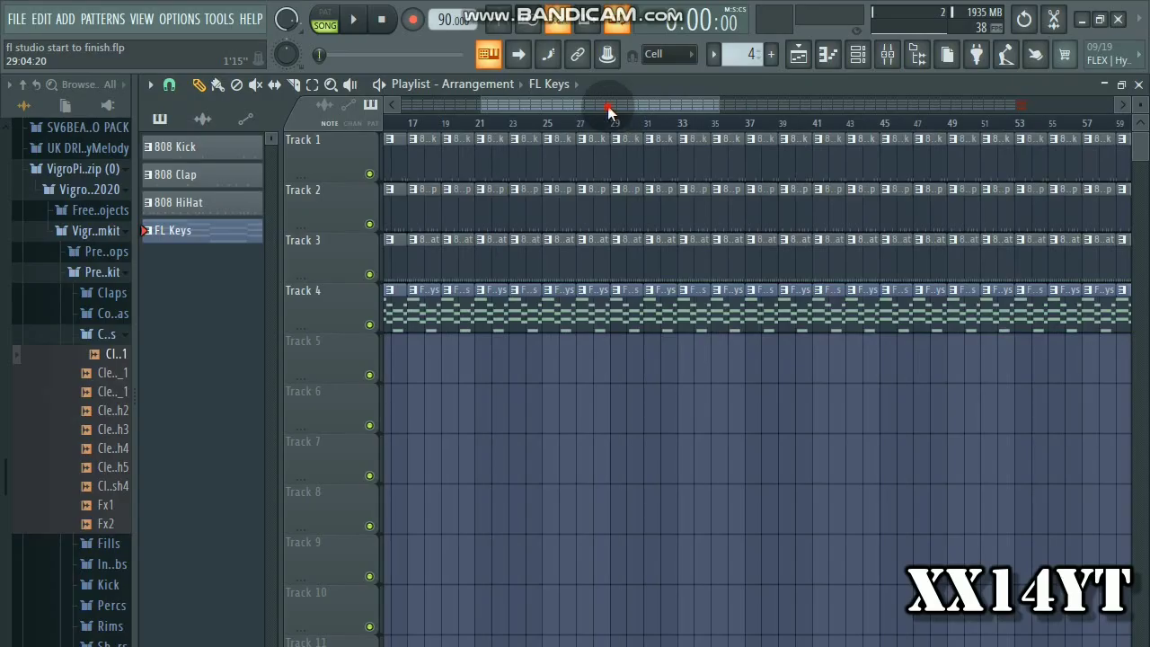
pyautogui.moveTo(609, 109); pyautogui.dragTo(307, 124)
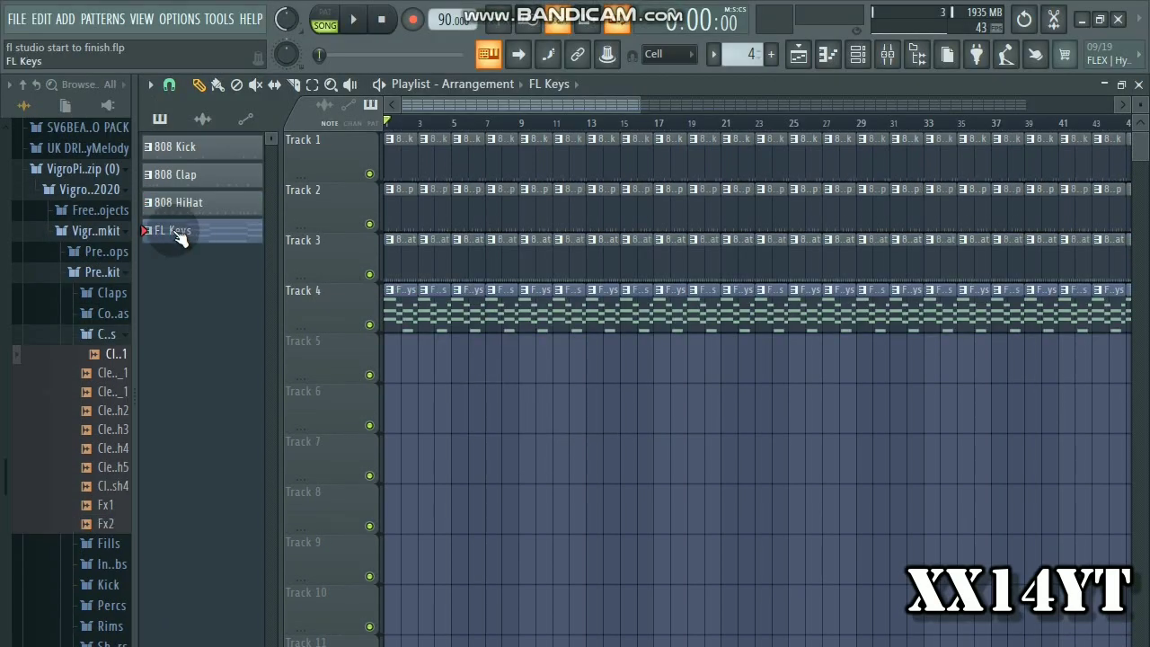
# Add an FL Keys clip at the start of Track 4, then cycle through the patterns in the picker.
pyautogui.moveTo(180, 238); pyautogui.dragTo(413, 364)
pyautogui.moveTo(412, 323); pyautogui.dragTo(406, 283)
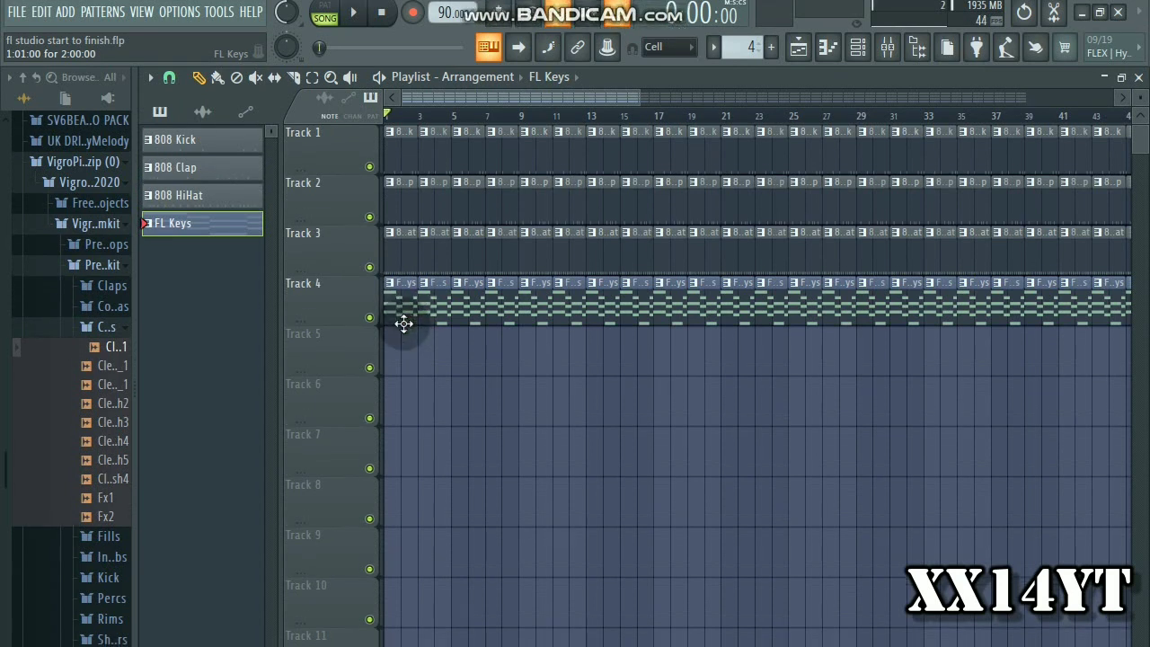
pyautogui.click(225, 207)
pyautogui.click(223, 174)
pyautogui.click(193, 148)
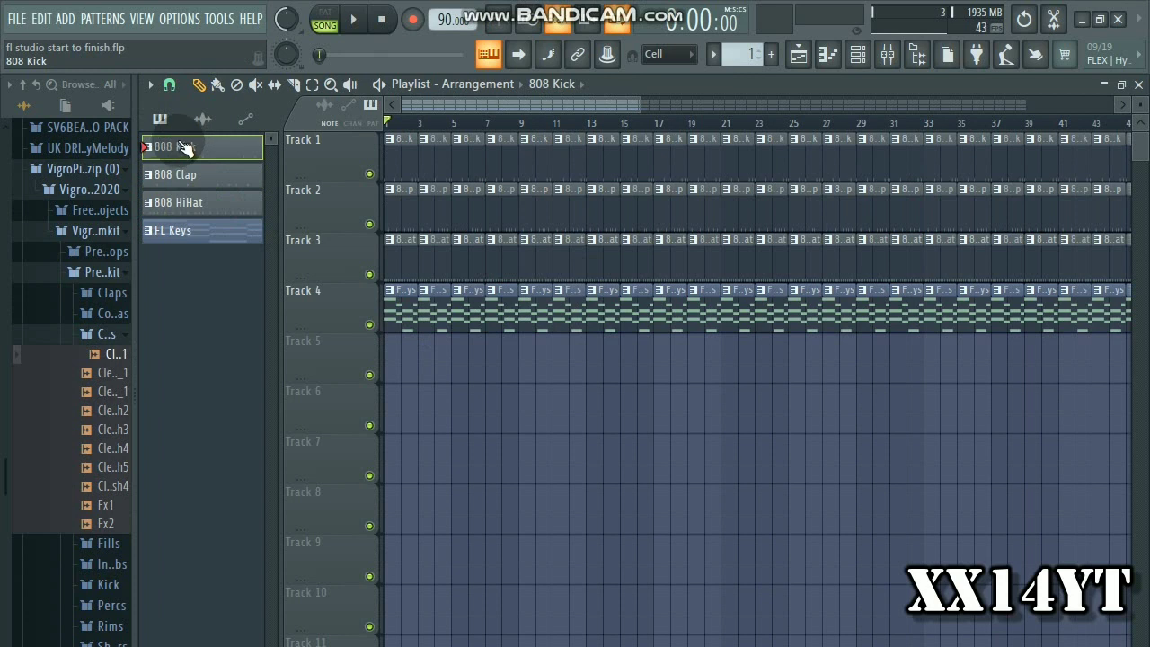
pyautogui.click(185, 175)
pyautogui.click(186, 204)
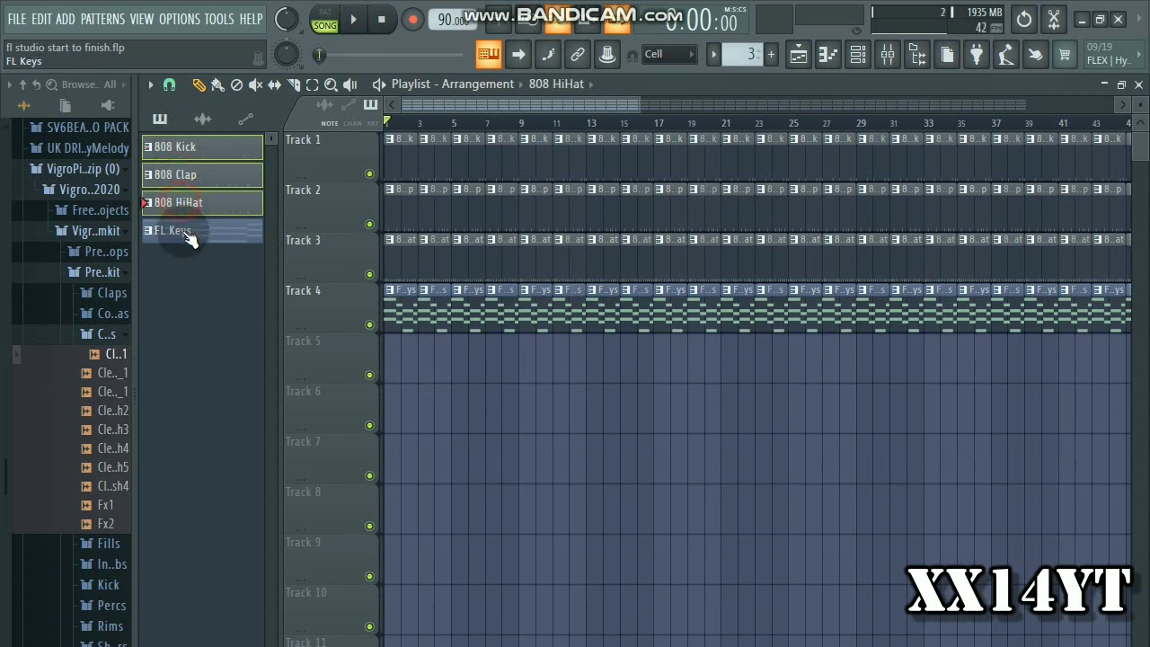
pyautogui.click(184, 234)
# Remove the stray 808 Kick clips dropped on Tracks 5–8 and play the song from bar 1.
pyautogui.moveTo(198, 148); pyautogui.dragTo(390, 324)
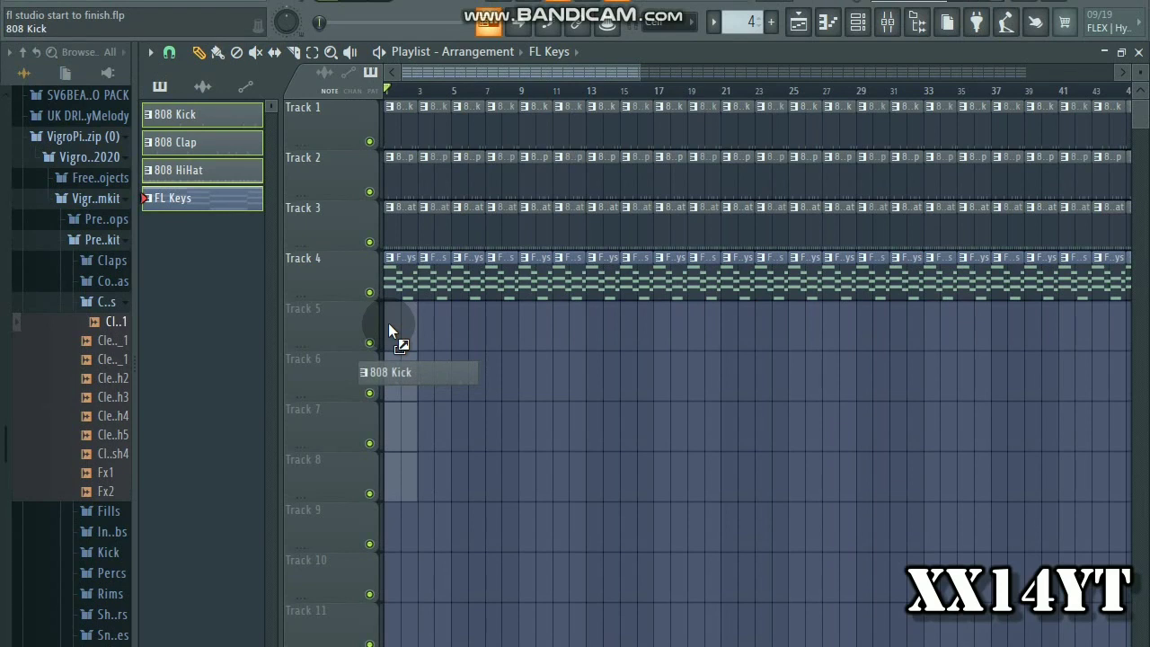
pyautogui.rightClick(431, 519)
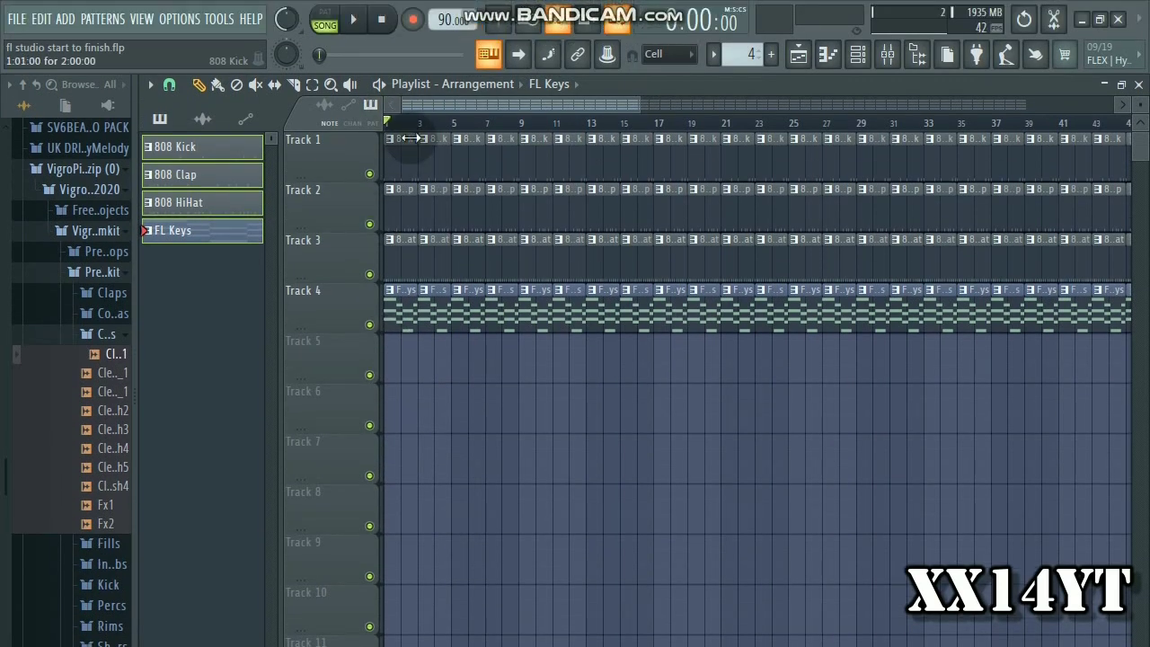
pyautogui.scroll(3, 409, 126)
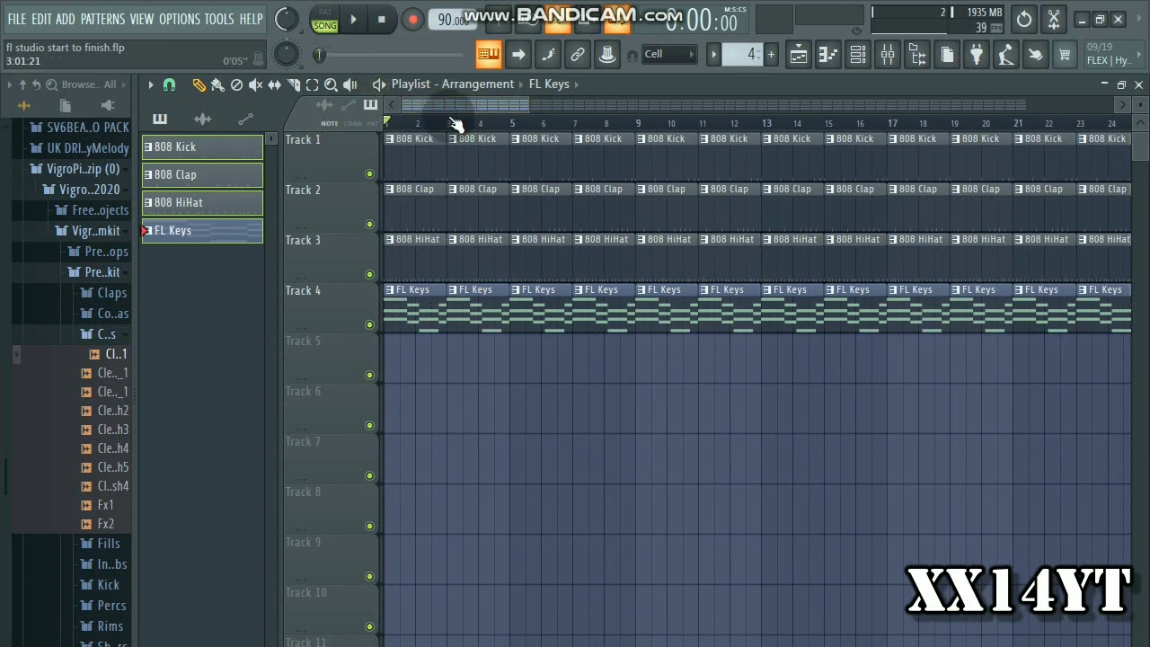
pyautogui.press('space')
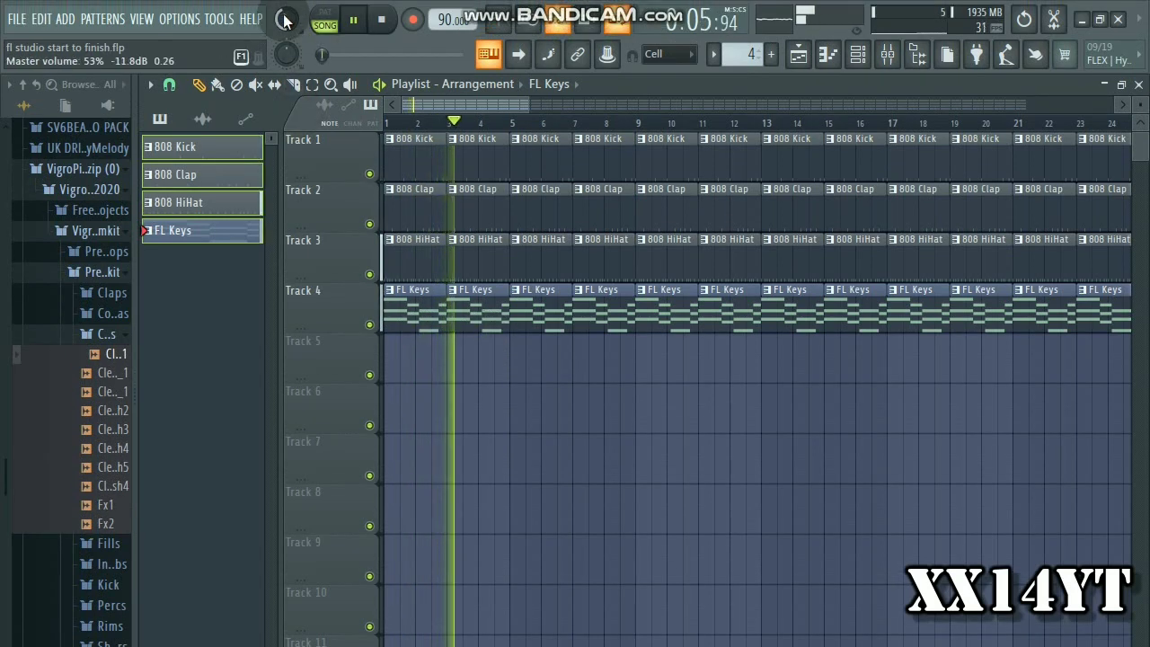
# Stop playback and delete the 808 Kick, Clap and HiHat clips at bar 1.
pyautogui.press('space')
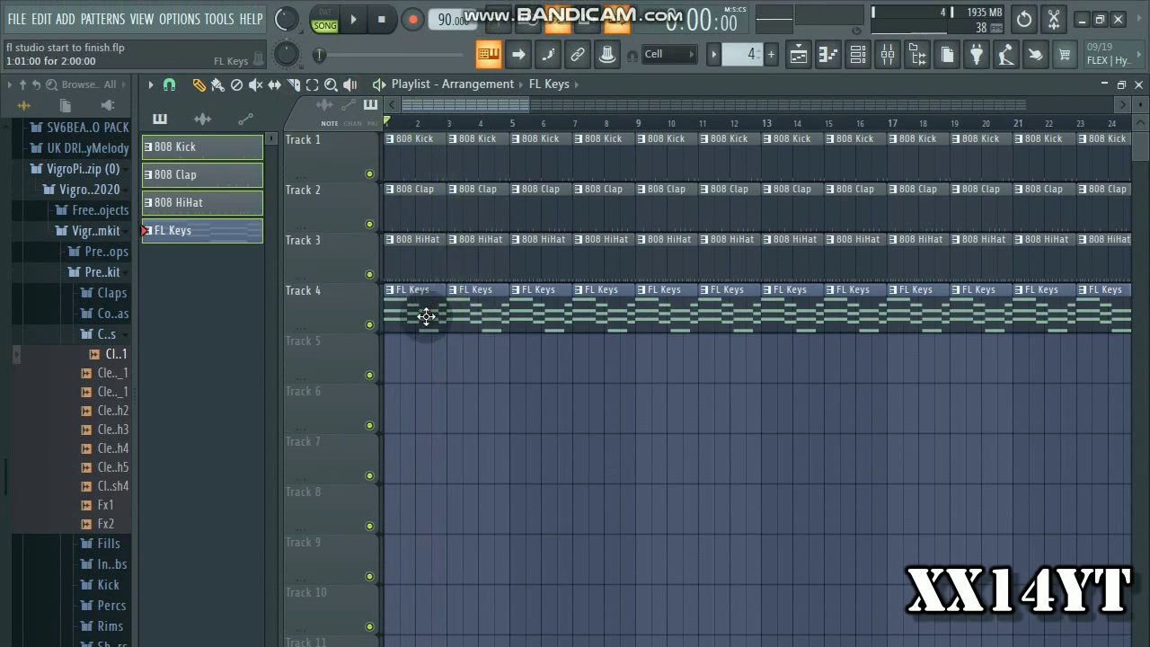
pyautogui.rightClick(397, 248)
pyautogui.rightClick(409, 193)
pyautogui.rightClick(416, 147)
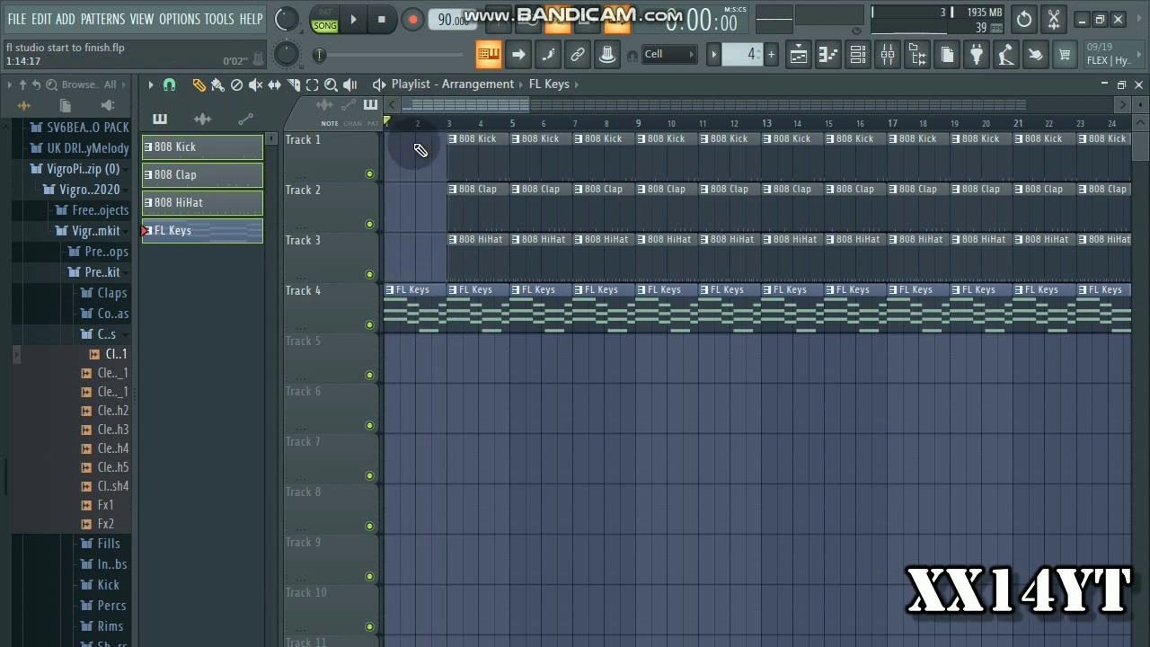
# Delete more drum clips in bars 3–11 so clap, hi-hat and kick enter in stages.
pyautogui.press('space')
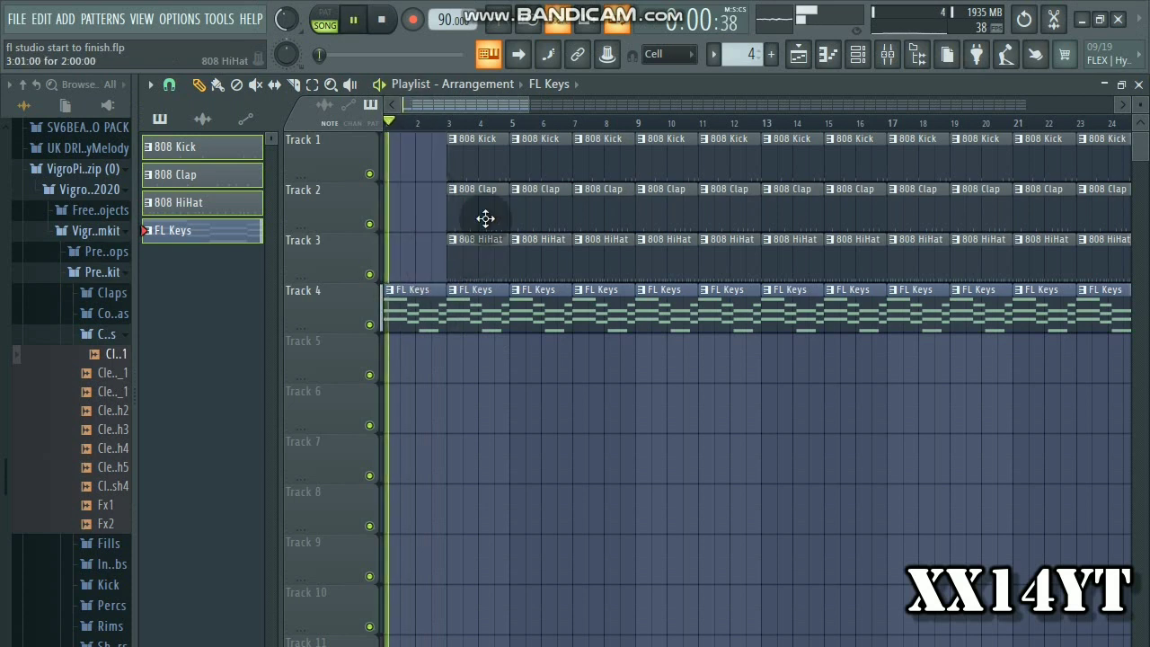
pyautogui.rightClick(481, 272)
pyautogui.rightClick(477, 149)
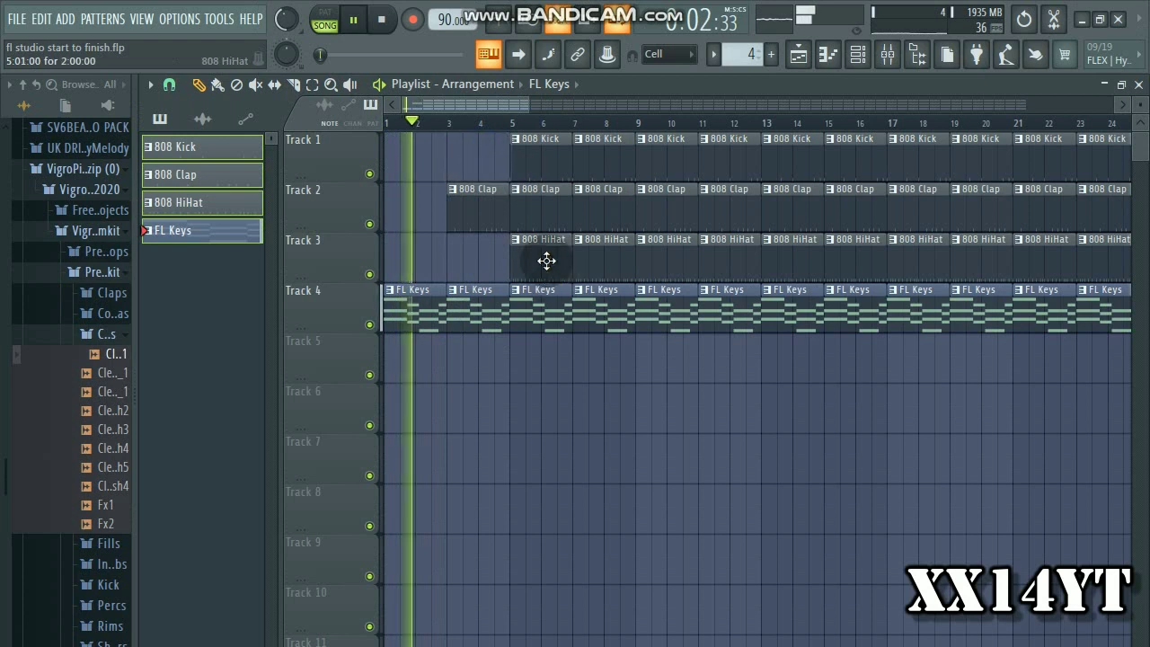
pyautogui.rightClick(543, 147)
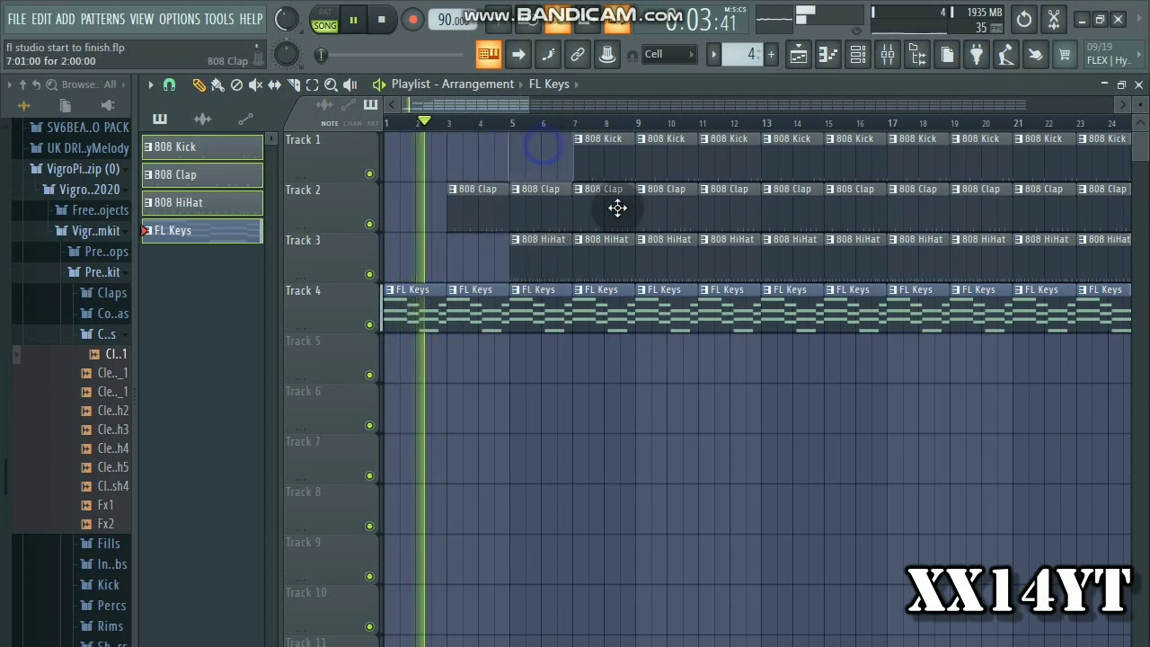
pyautogui.rightClick(470, 221)
pyautogui.rightClick(531, 257)
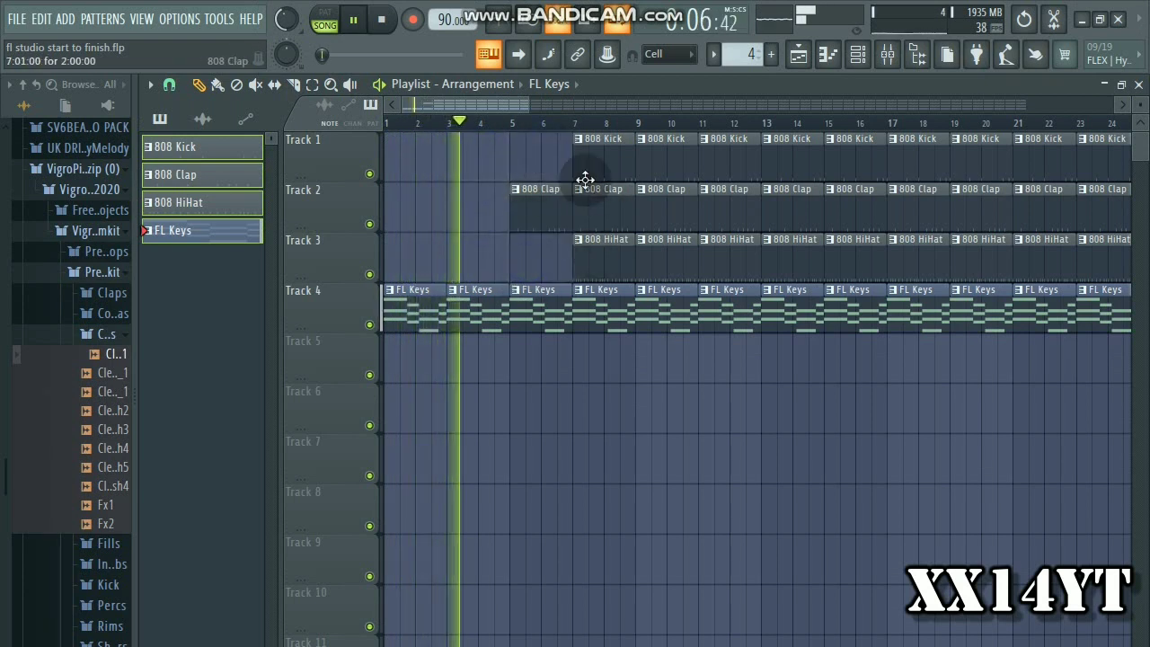
pyautogui.rightClick(608, 259)
pyautogui.rightClick(601, 151)
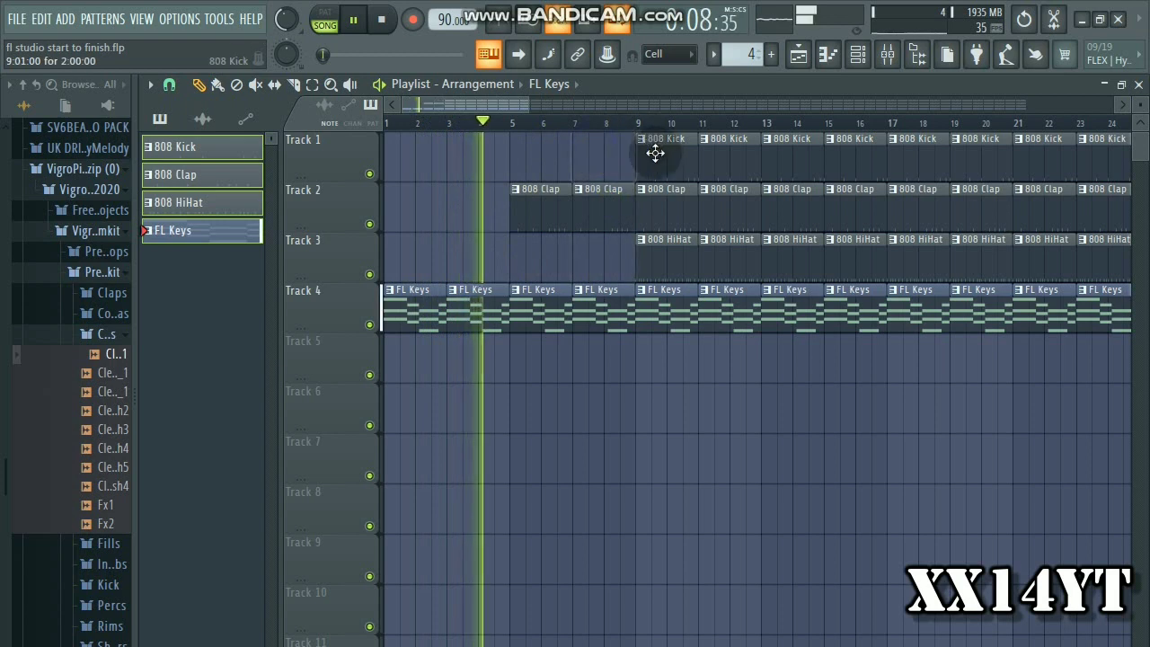
pyautogui.rightClick(658, 153)
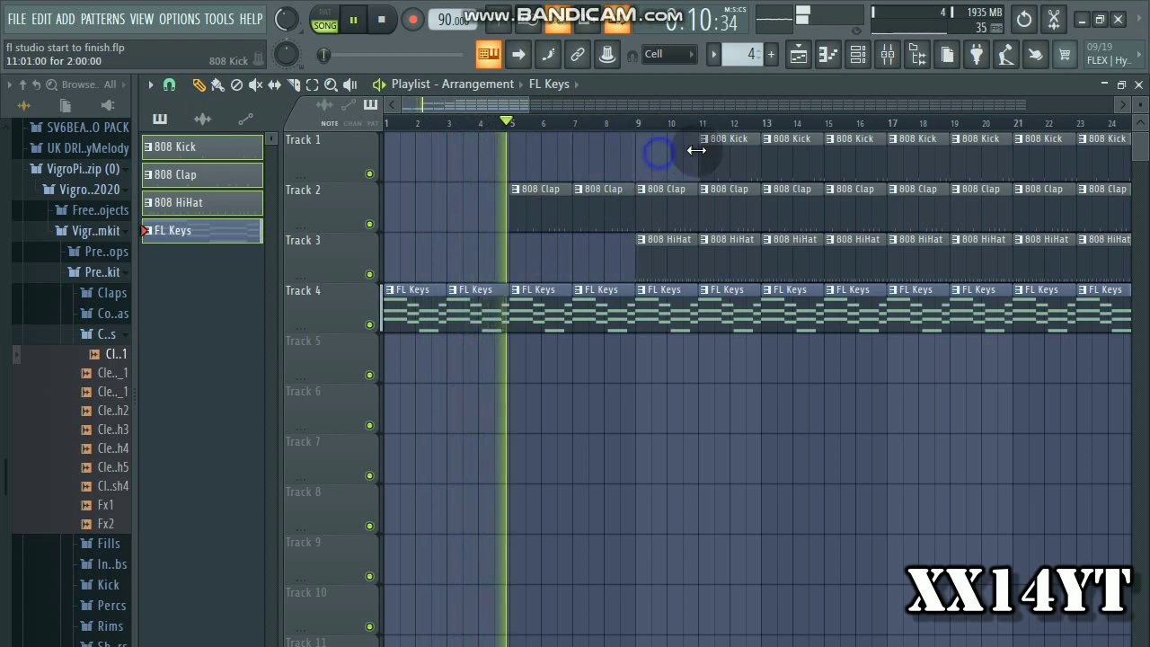
pyautogui.rightClick(709, 149)
# Shorten drum clips near bar 20 and delete the Kick, Clap and HiHat clips around bar 21 for a break.
pyautogui.scroll(-3, 698, 124)
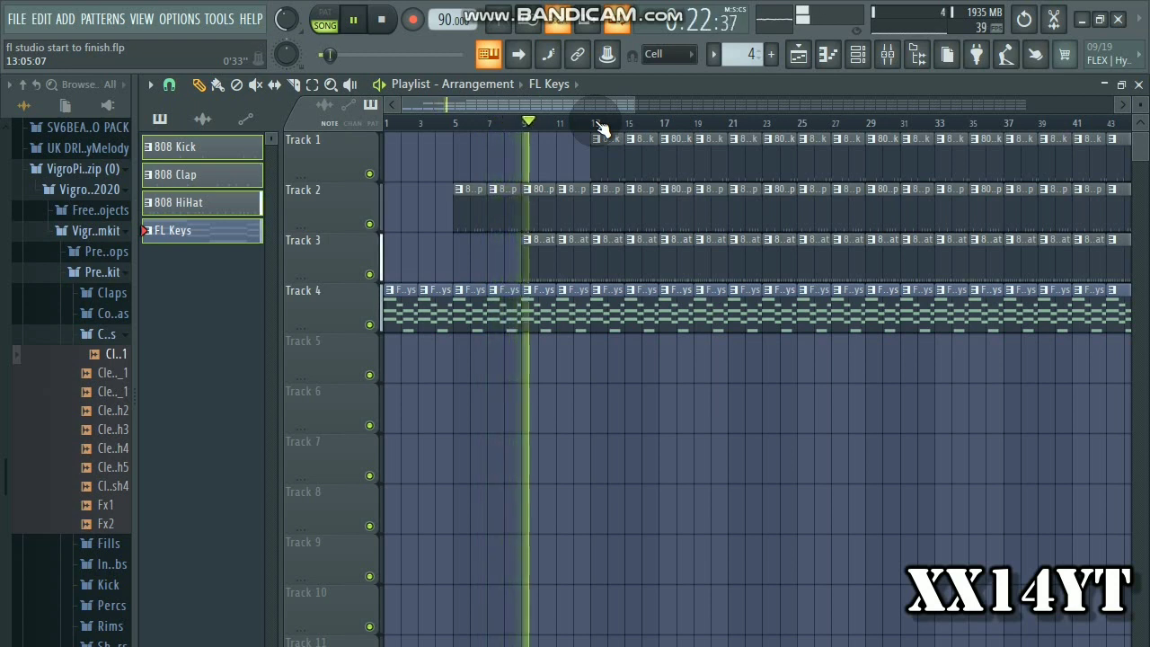
pyautogui.scroll(3, 601, 128)
pyautogui.moveTo(459, 102); pyautogui.dragTo(474, 102)
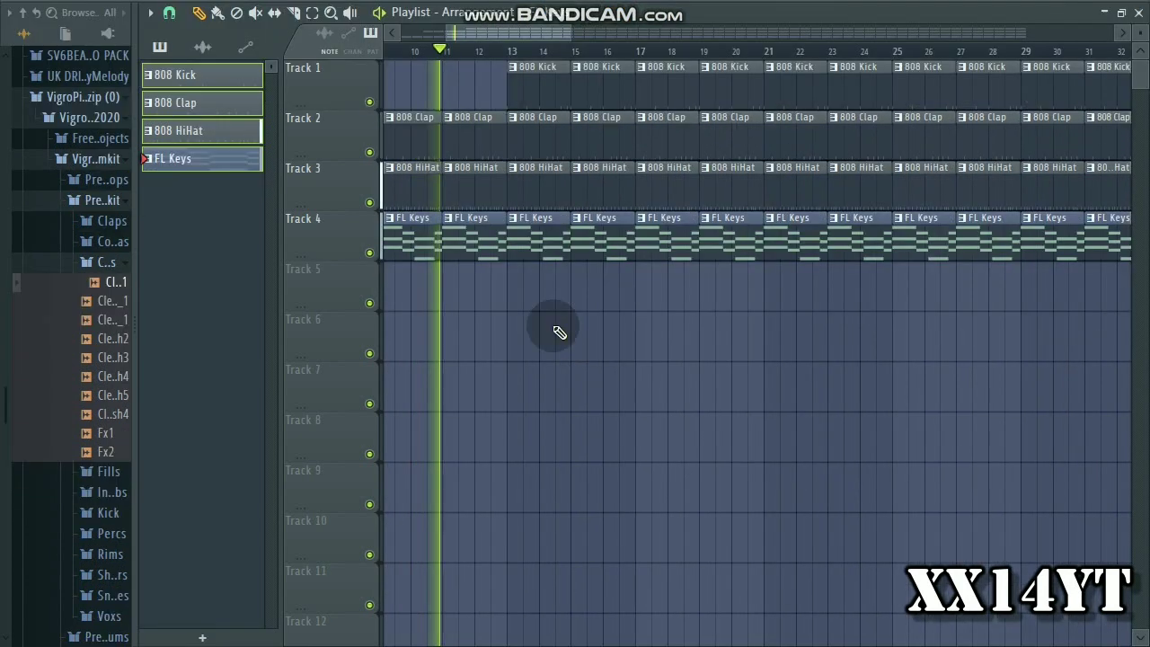
pyautogui.scroll(2, 512, 127)
pyautogui.scroll(-1, 514, 137)
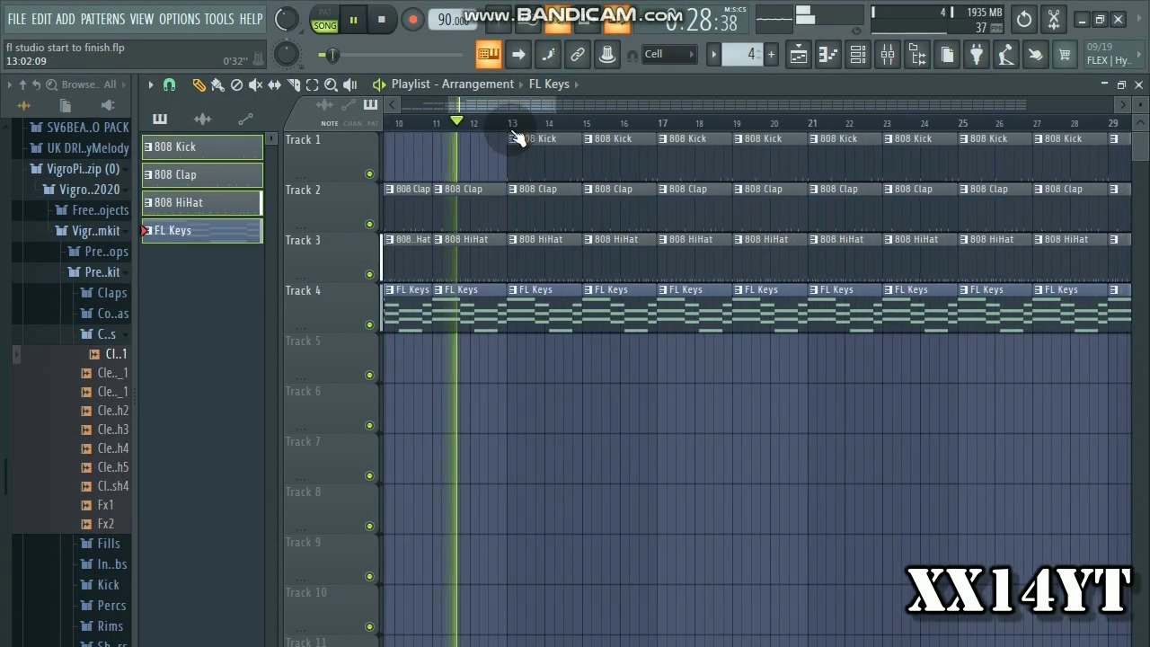
pyautogui.scroll(3, 552, 165)
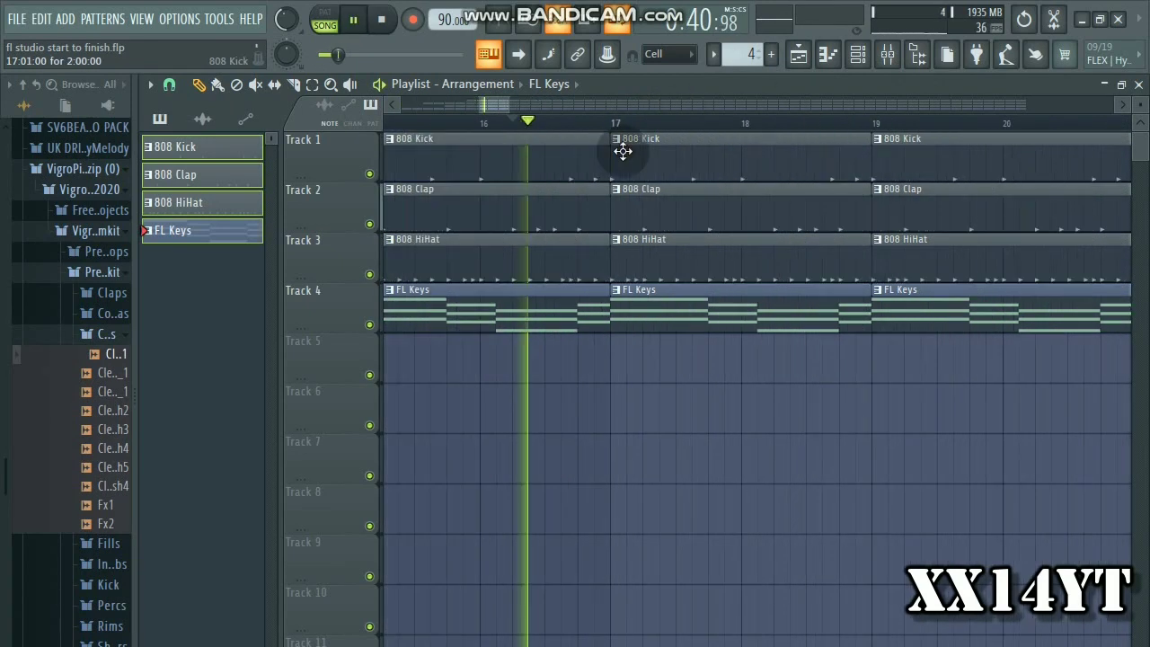
pyautogui.moveTo(613, 162); pyautogui.dragTo(641, 161)
pyautogui.moveTo(613, 261); pyautogui.dragTo(660, 260)
pyautogui.scroll(-1, 665, 177)
pyautogui.moveTo(645, 166); pyautogui.dragTo(685, 171)
pyautogui.rightClick(669, 166)
pyautogui.rightClick(670, 212)
pyautogui.rightClick(752, 245)
# Delete later drum clips to make a second break, undoing one accidental deletion.
pyautogui.scroll(-1, 752, 246)
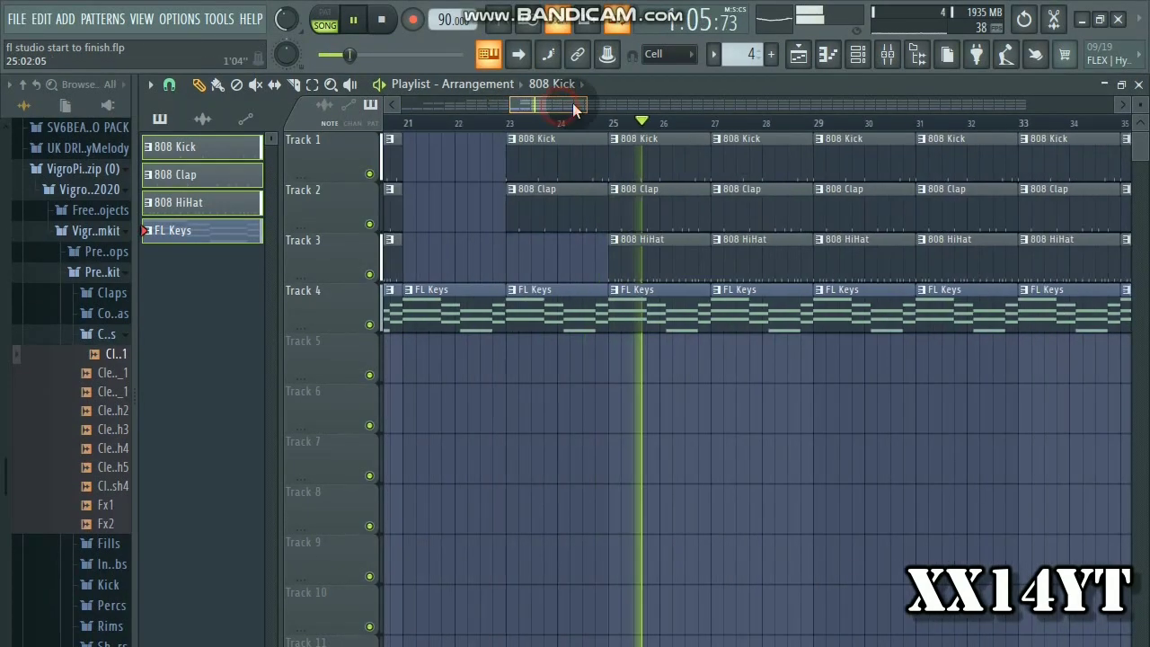
pyautogui.rightClick(638, 256)
pyautogui.moveTo(575, 108)
pyautogui.mouseDown()
pyautogui.moveTo(598, 108)
pyautogui.moveTo(583, 108)
pyautogui.mouseUp()
pyautogui.rightClick(722, 163)
pyautogui.rightClick(724, 214)
pyautogui.hotkey('ctrl', 'z')
pyautogui.rightClick(822, 164)
pyautogui.scroll(-2, 715, 163)
# Delete every clip after bar 62 to end the song there, then stop playback.
pyautogui.rightClick(714, 163)
pyautogui.rightClick(714, 211)
pyautogui.rightClick(714, 257)
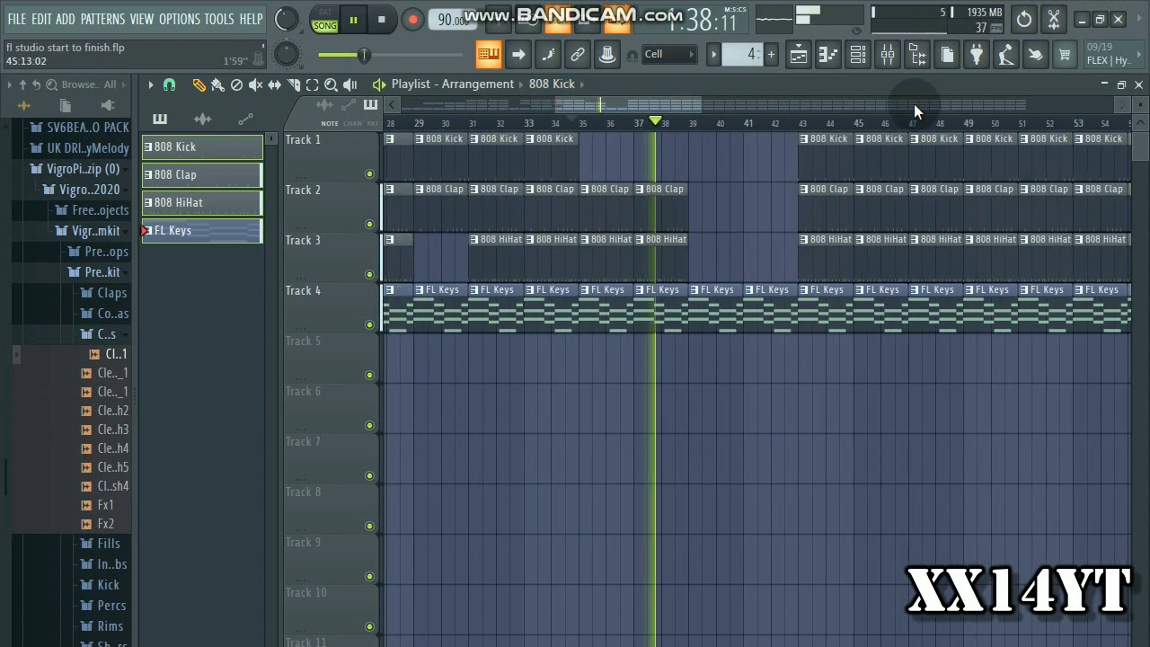
pyautogui.click(930, 123)
pyautogui.rightClick(980, 163)
pyautogui.rightClick(1033, 258)
pyautogui.rightClick(869, 256)
pyautogui.scroll(-2, 921, 120)
pyautogui.rightClick(966, 206)
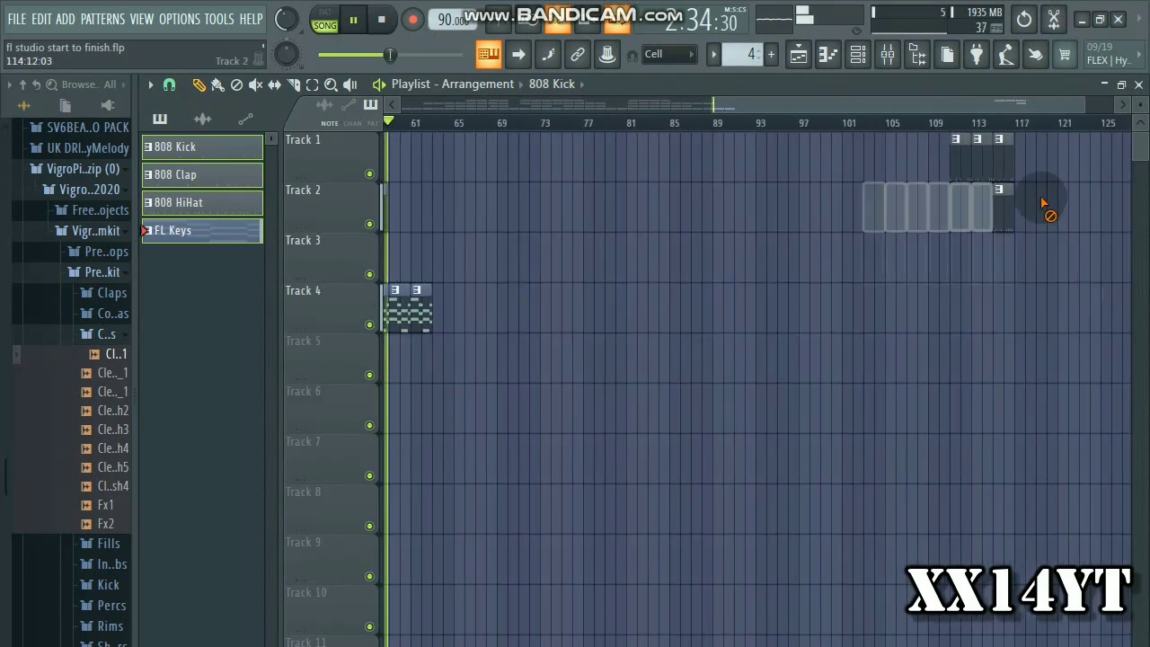
pyautogui.rightClick(1002, 206)
pyautogui.rightClick(1001, 157)
pyautogui.click(864, 123)
pyautogui.press('space')
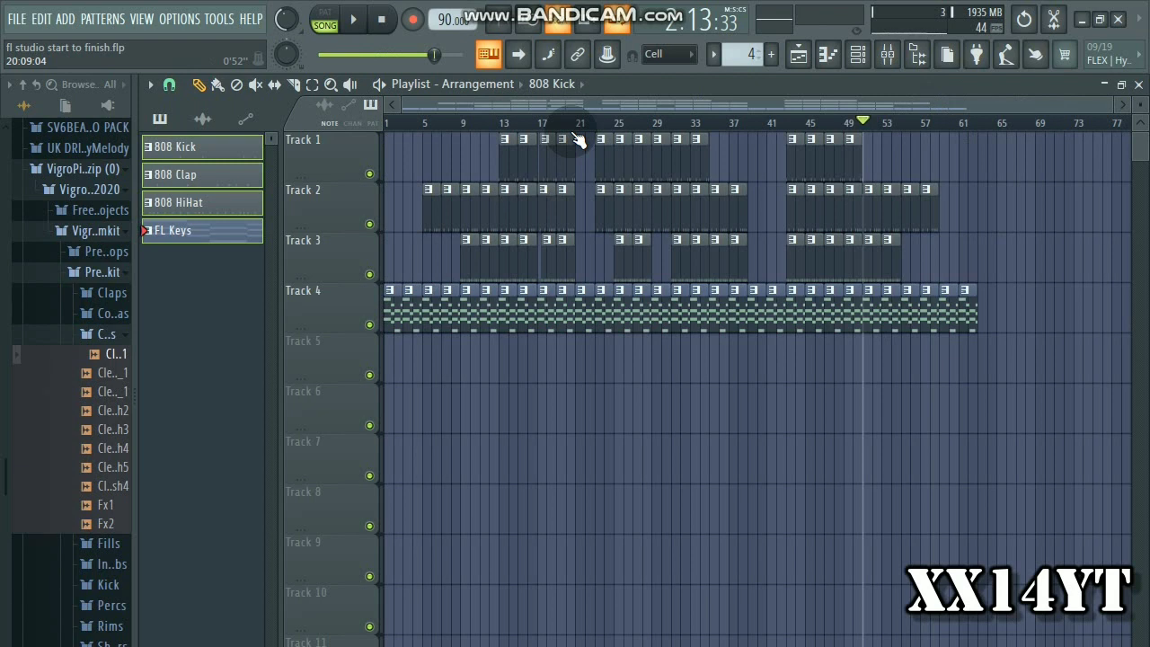
# Save the project and play back the section starting around bar 16.
pyautogui.click(395, 122)
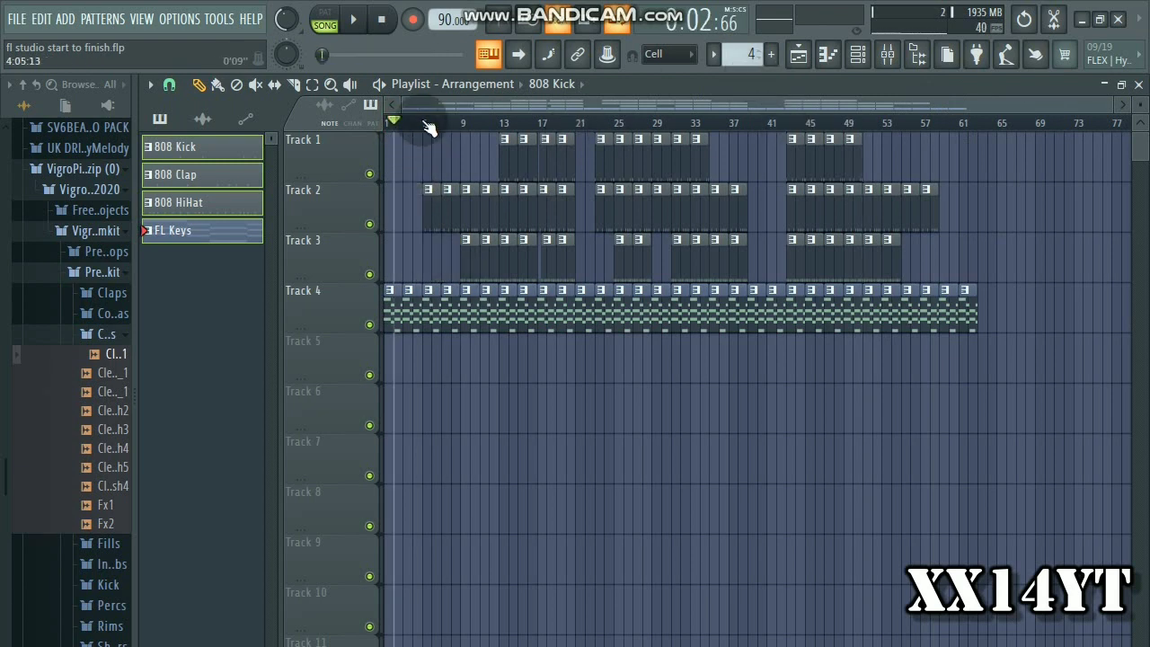
pyautogui.click(506, 124)
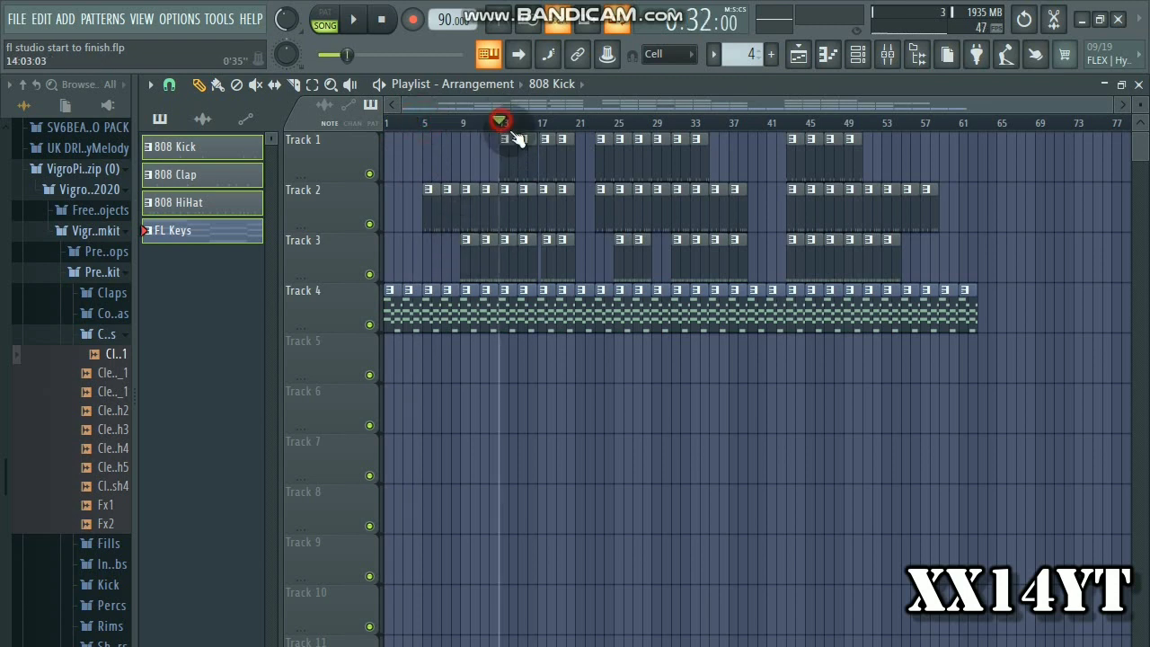
pyautogui.scroll(2, 512, 130)
pyautogui.scroll(1, 517, 139)
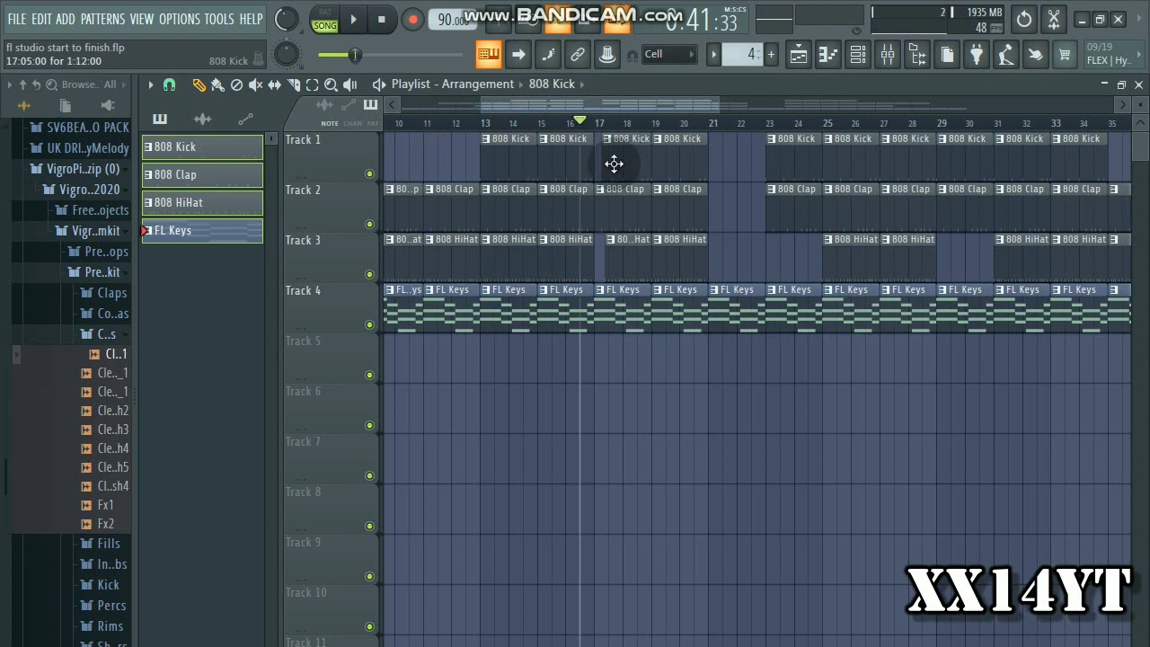
pyautogui.scroll(3, 616, 132)
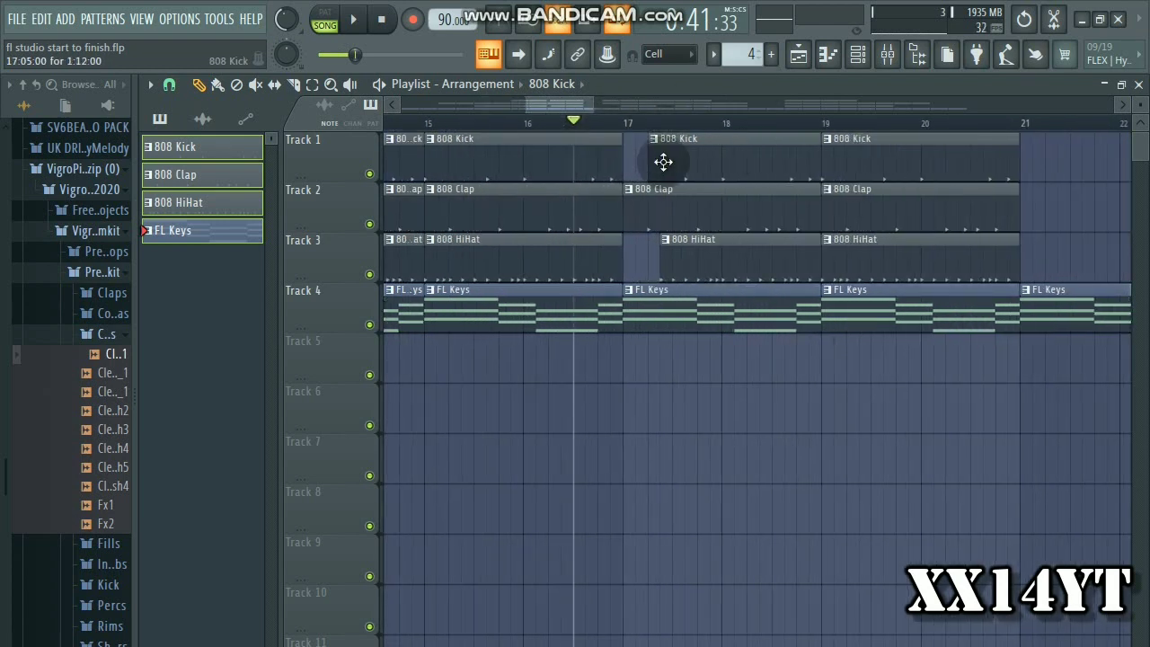
pyautogui.hotkey('ctrl', 's')
pyautogui.scroll(-1, 661, 129)
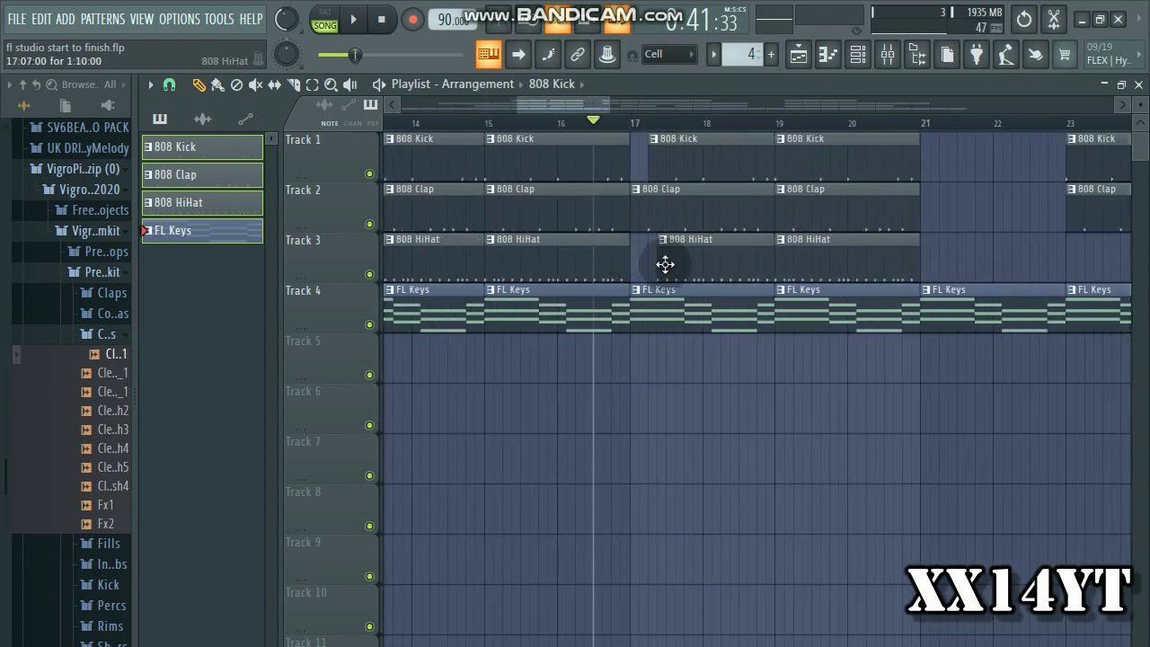
pyautogui.press('space')
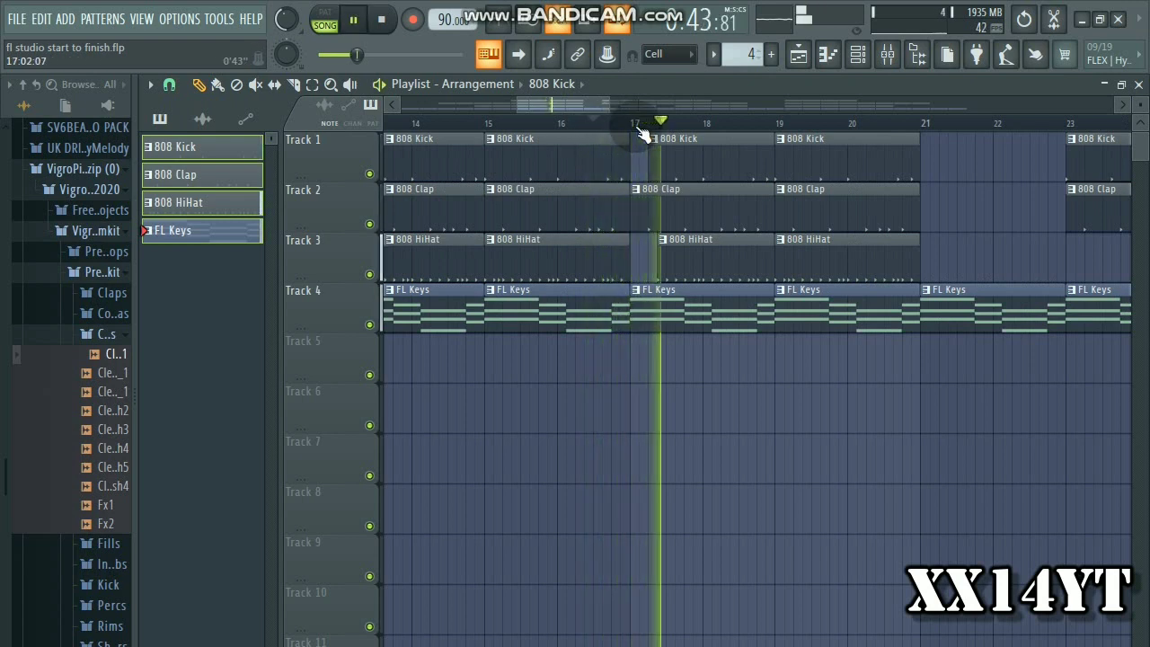
pyautogui.press('space')
pyautogui.press('space')
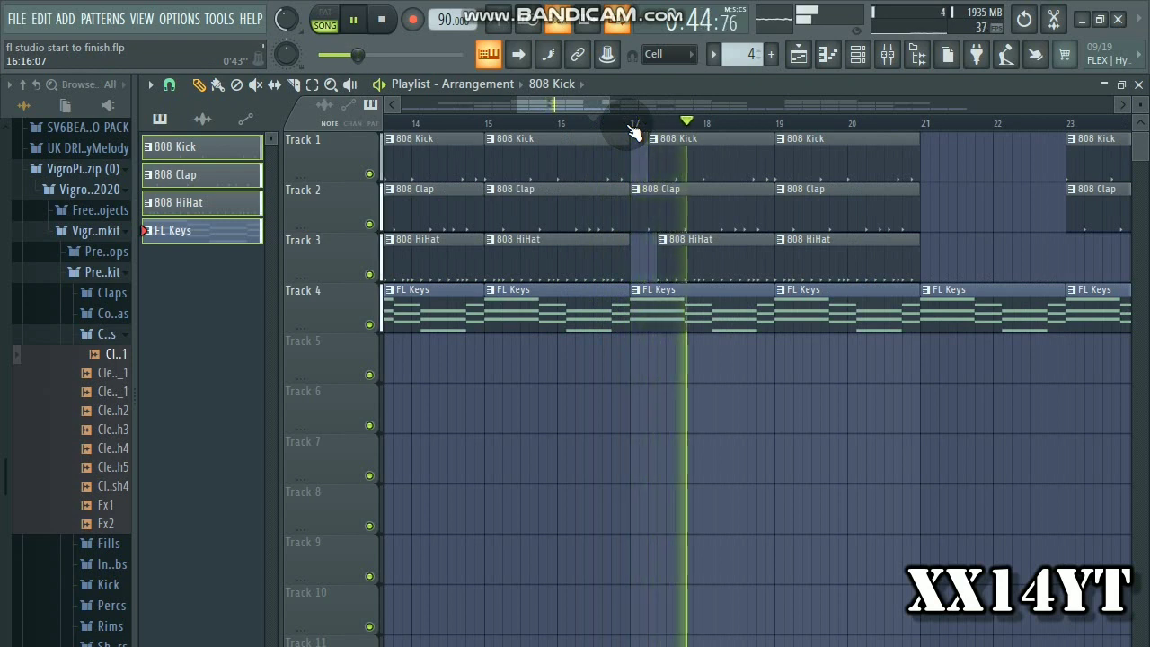
pyautogui.press('space')
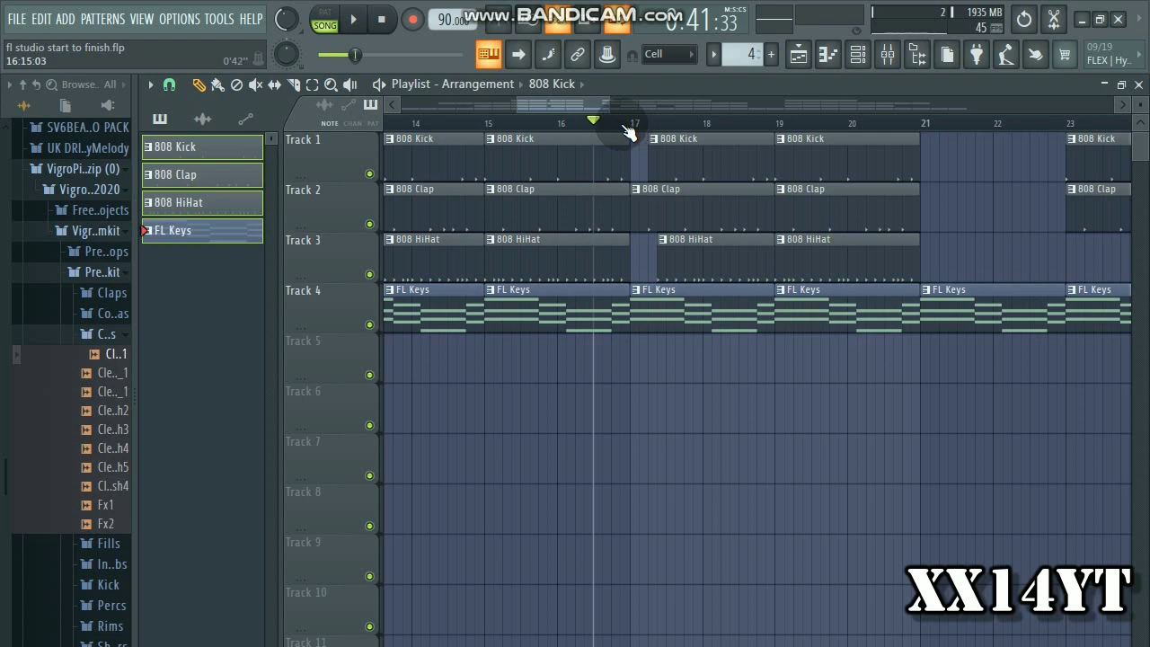
# Play the song from bar 21 and scroll along to follow the rest of the arrangement.
pyautogui.scroll(-3, 698, 126)
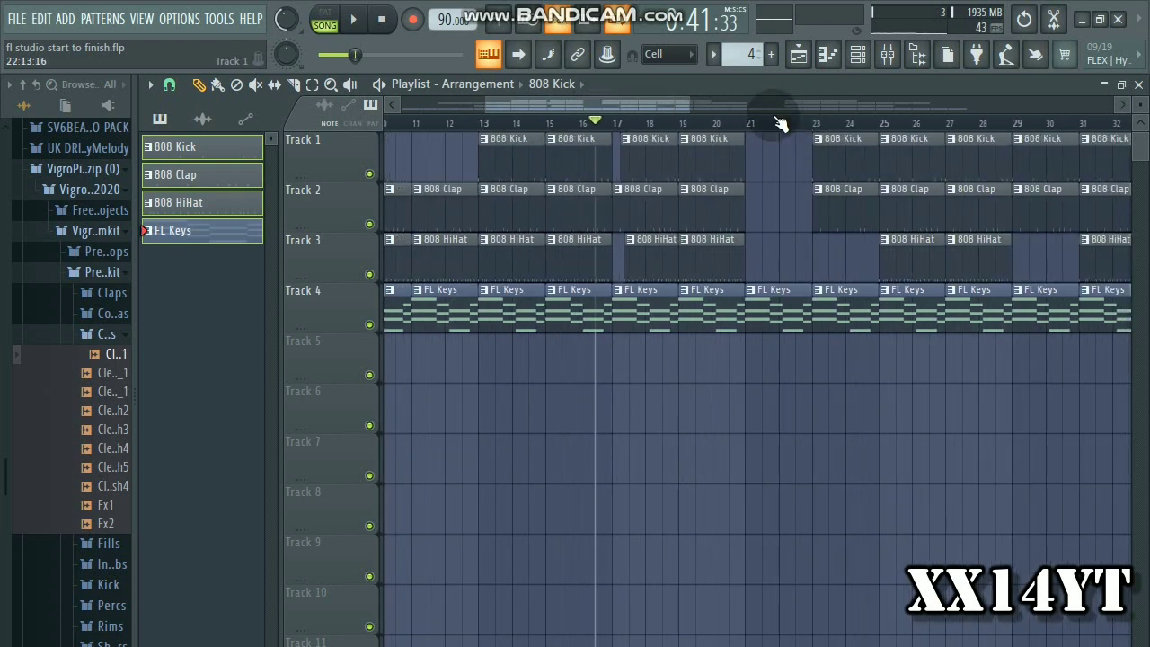
pyautogui.click(746, 123)
pyautogui.press('space')
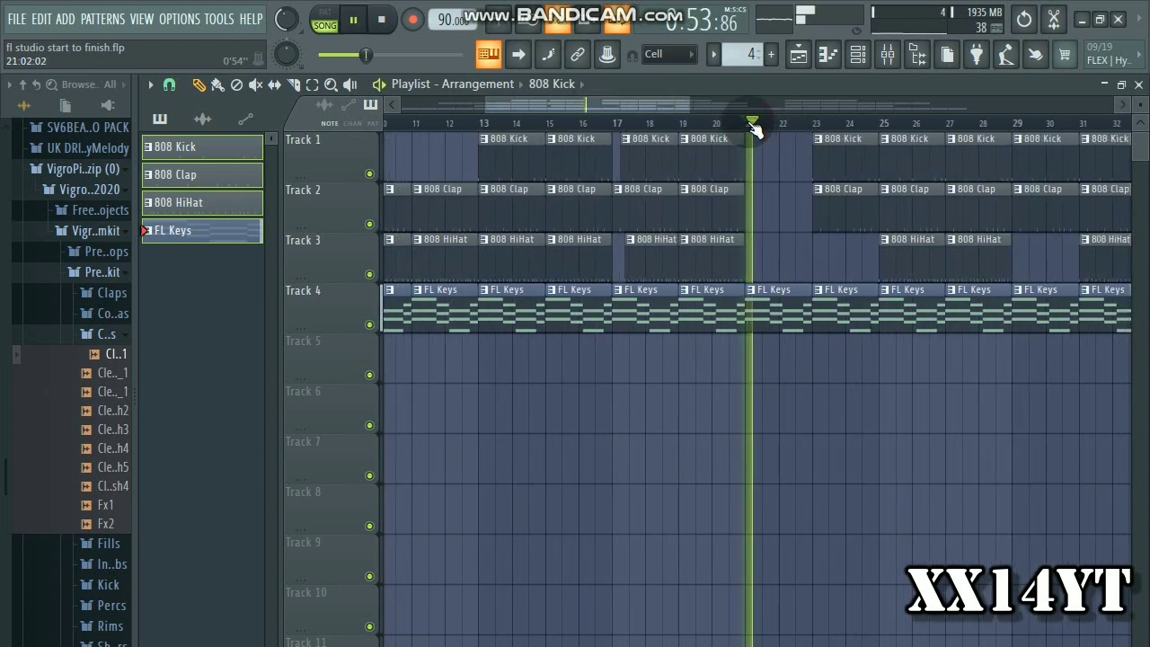
pyautogui.hscroll(6, 629, 110)
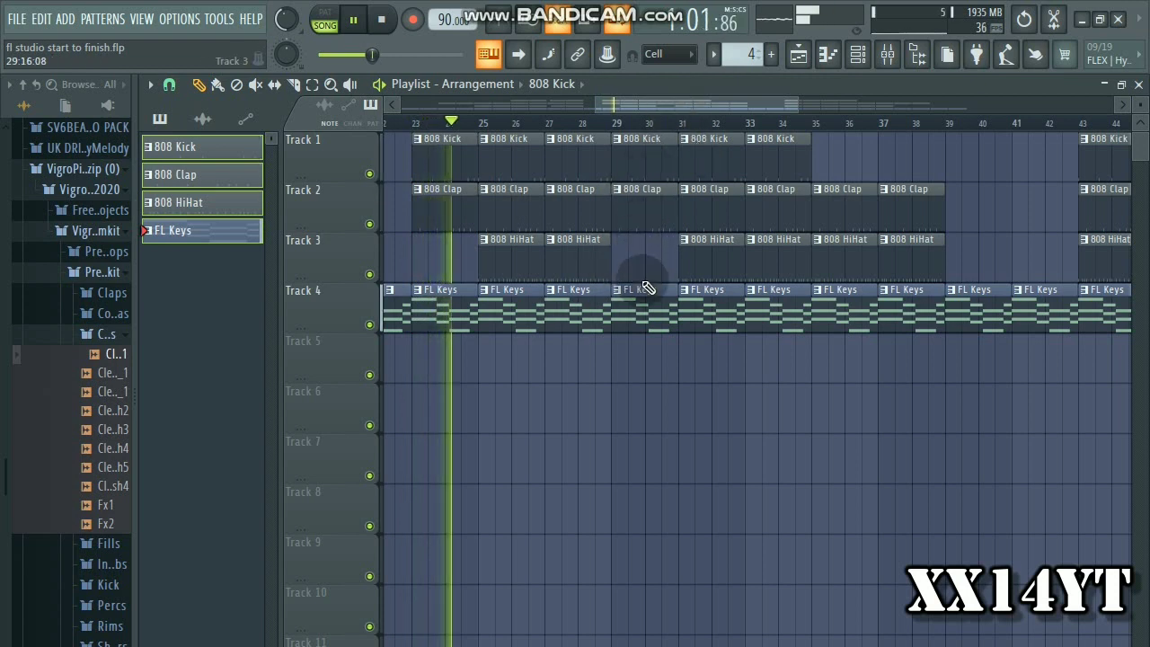
pyautogui.hscroll(1, 678, 100)
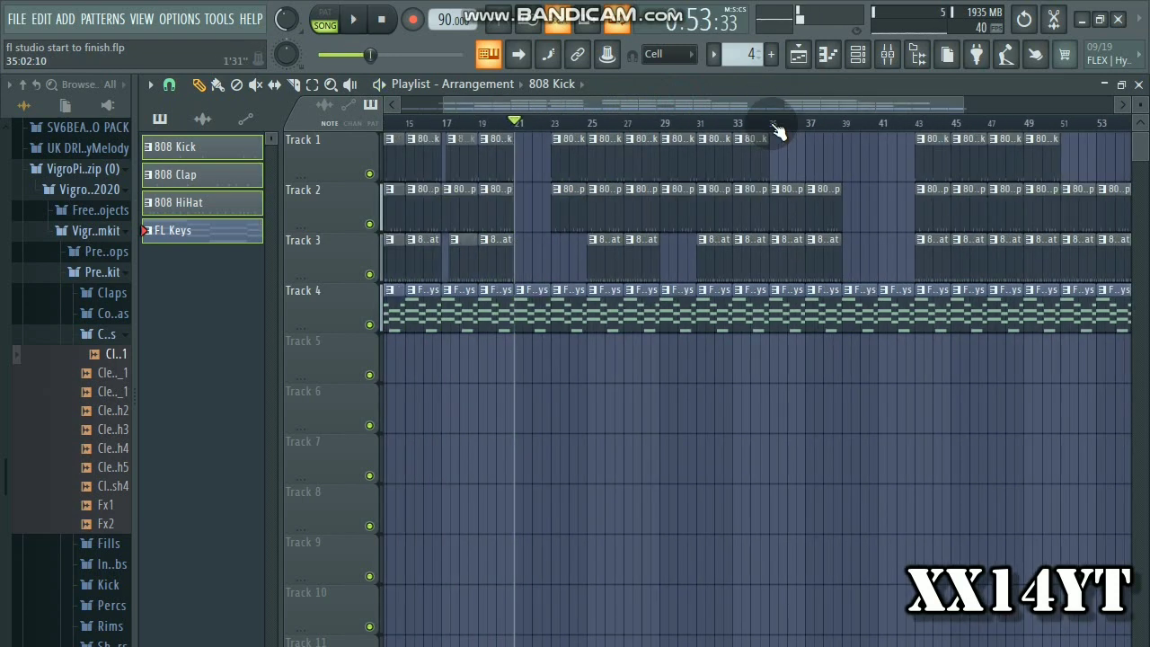
pyautogui.scroll(-3, 778, 126)
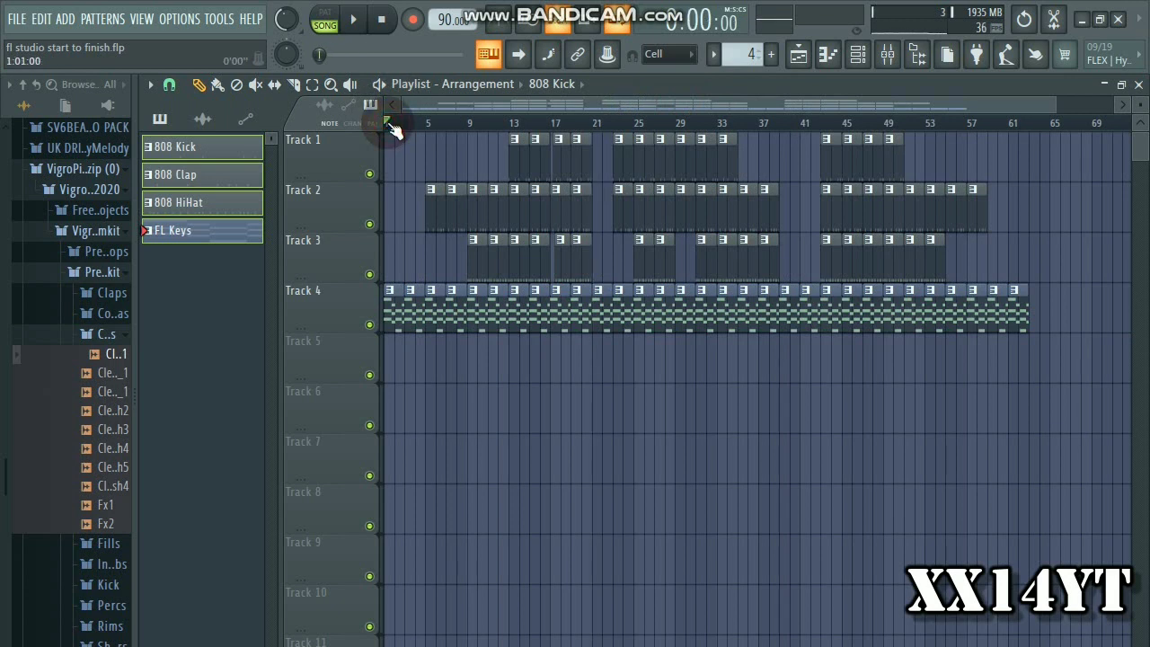
# Open and close the playlist options menu and adjust the playlist view.
pyautogui.click(150, 87)
pyautogui.click(151, 88)
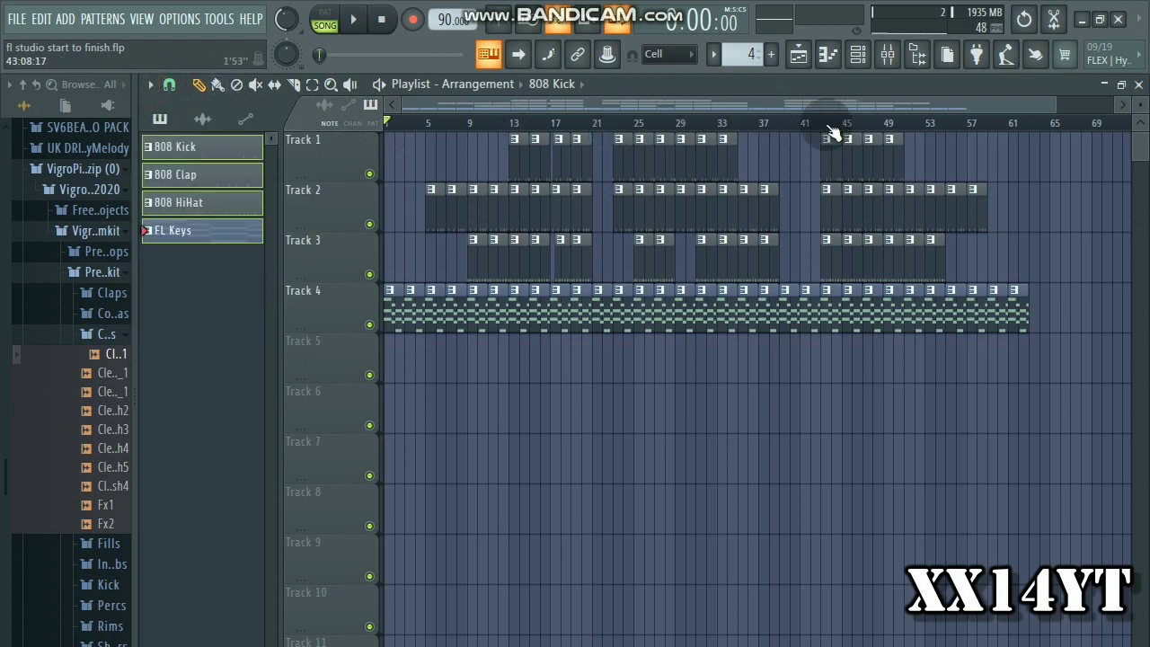
pyautogui.scroll(6, 831, 131)
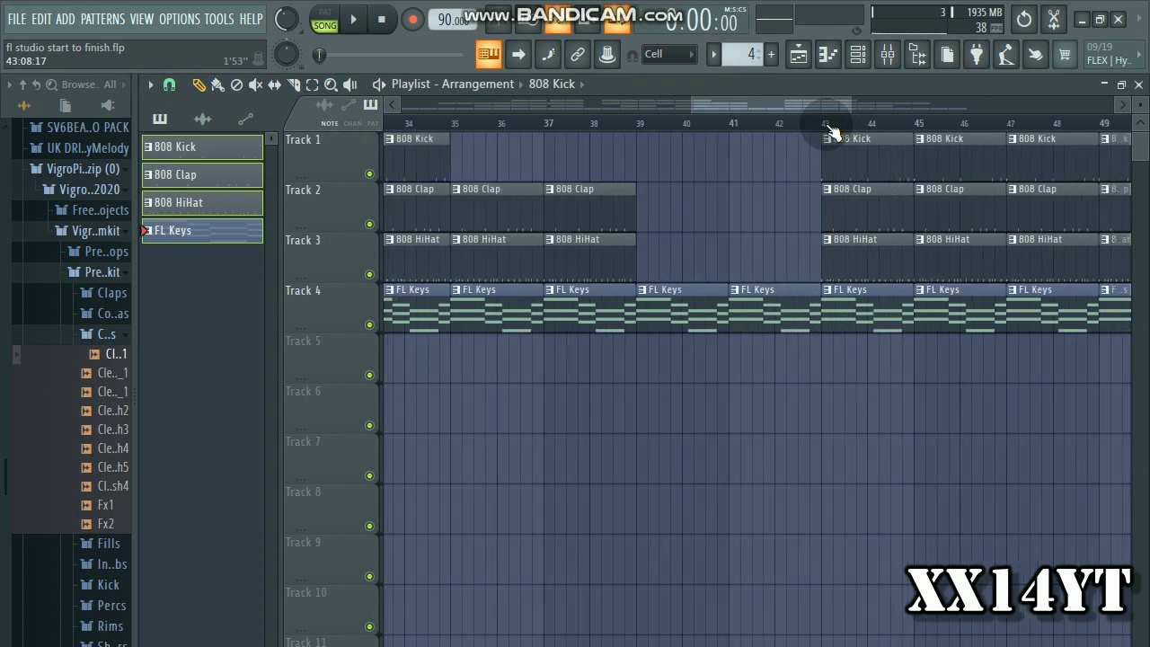
pyautogui.scroll(-8, 831, 131)
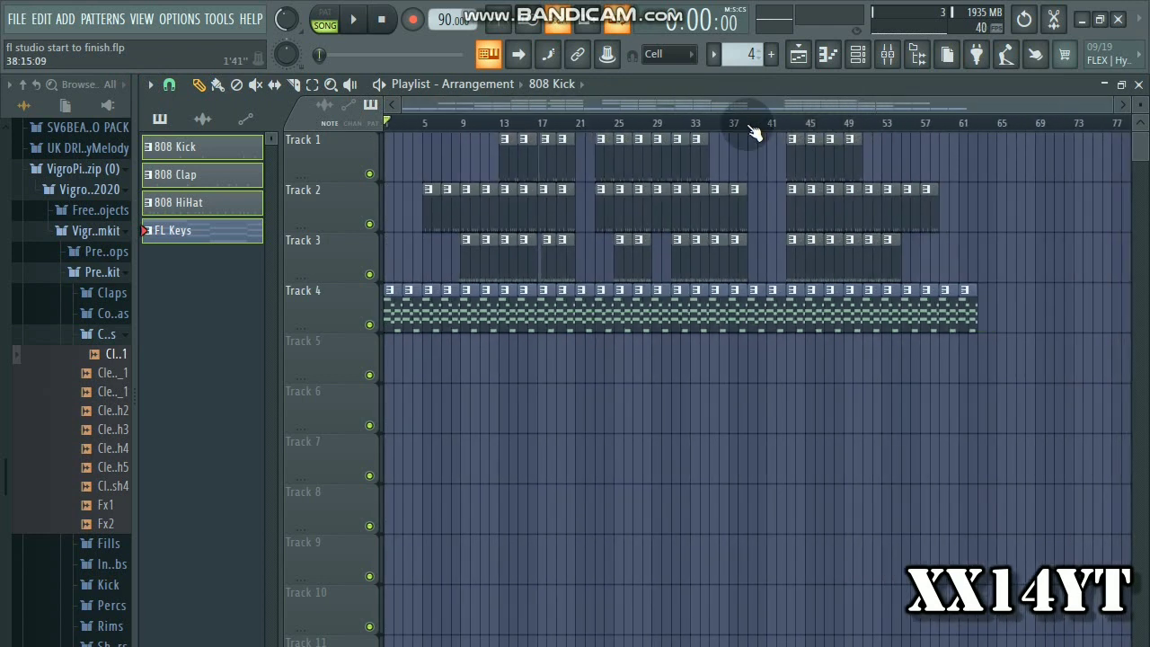
pyautogui.scroll(4, 753, 130)
pyautogui.moveTo(761, 102); pyautogui.dragTo(500, 140)
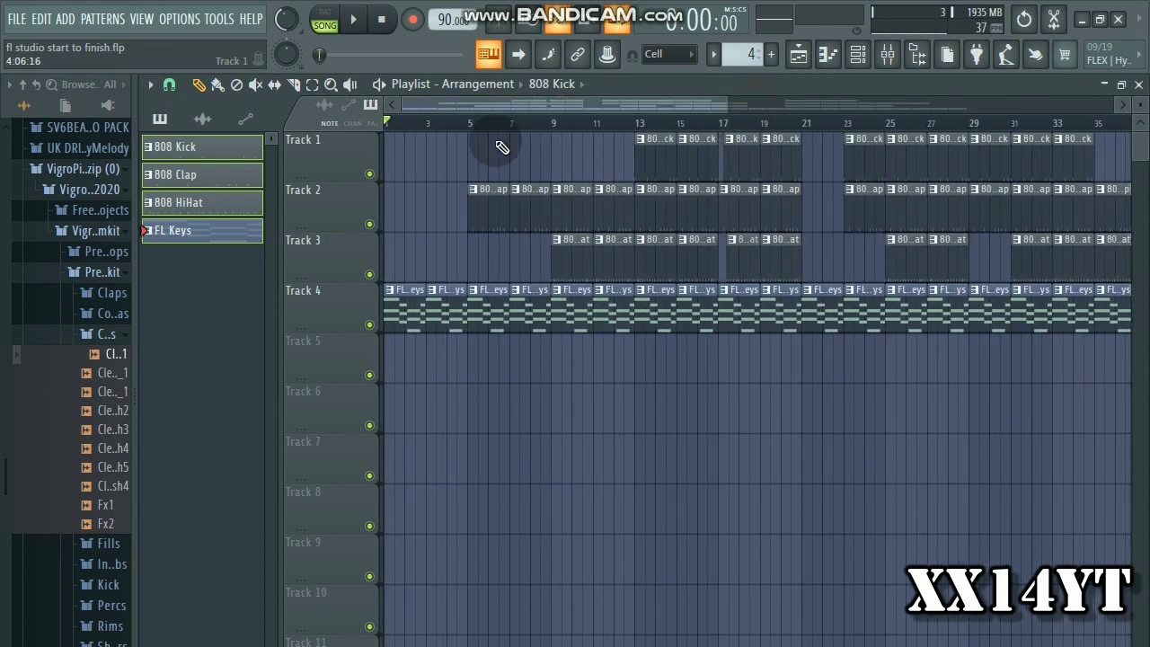
pyautogui.scroll(-4, 501, 146)
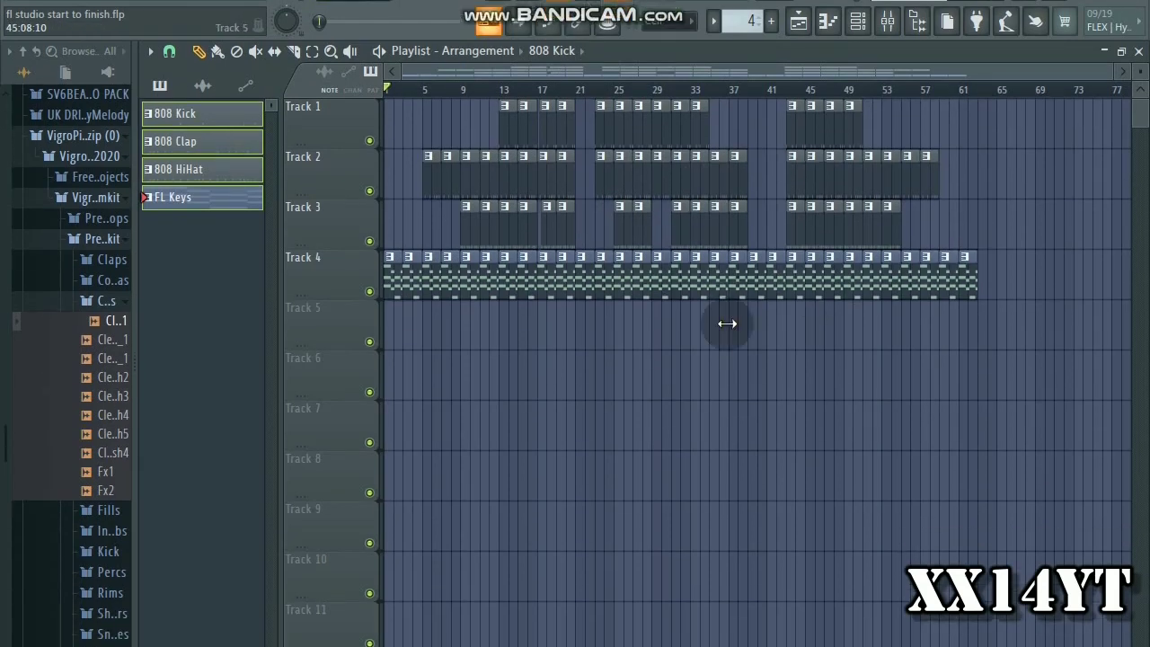
pyautogui.click(198, 245)
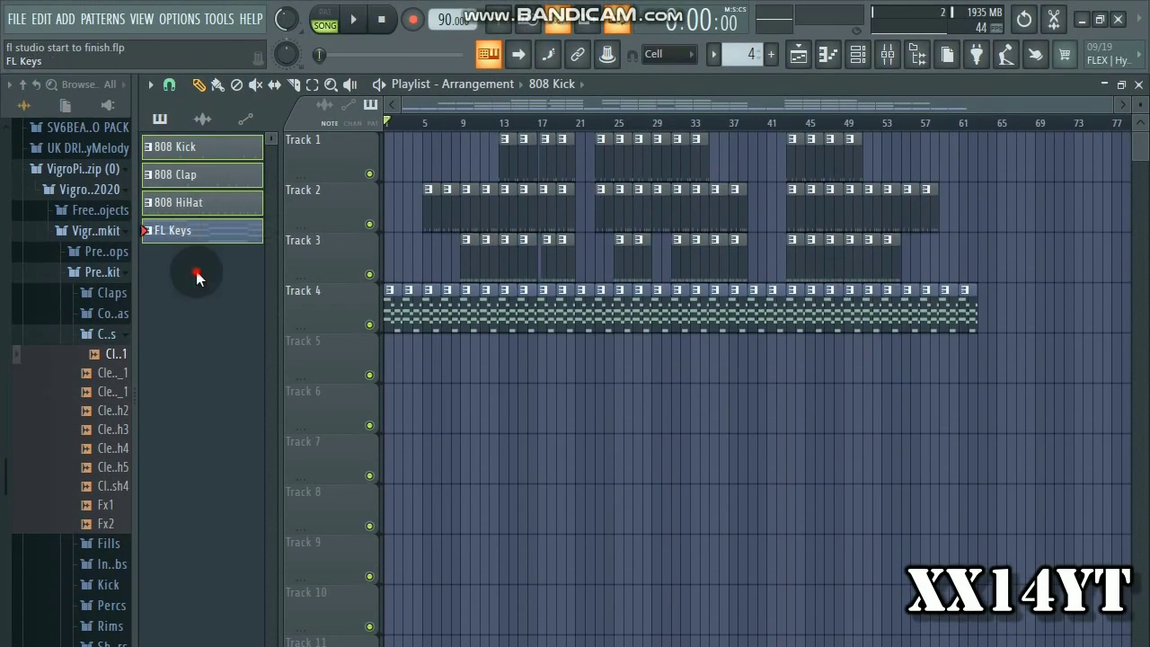
# Select the 808 Kick pattern, collapse the 2020 drum kit folders, and hide the browser.
pyautogui.click(175, 146)
pyautogui.click(95, 323)
pyautogui.click(90, 259)
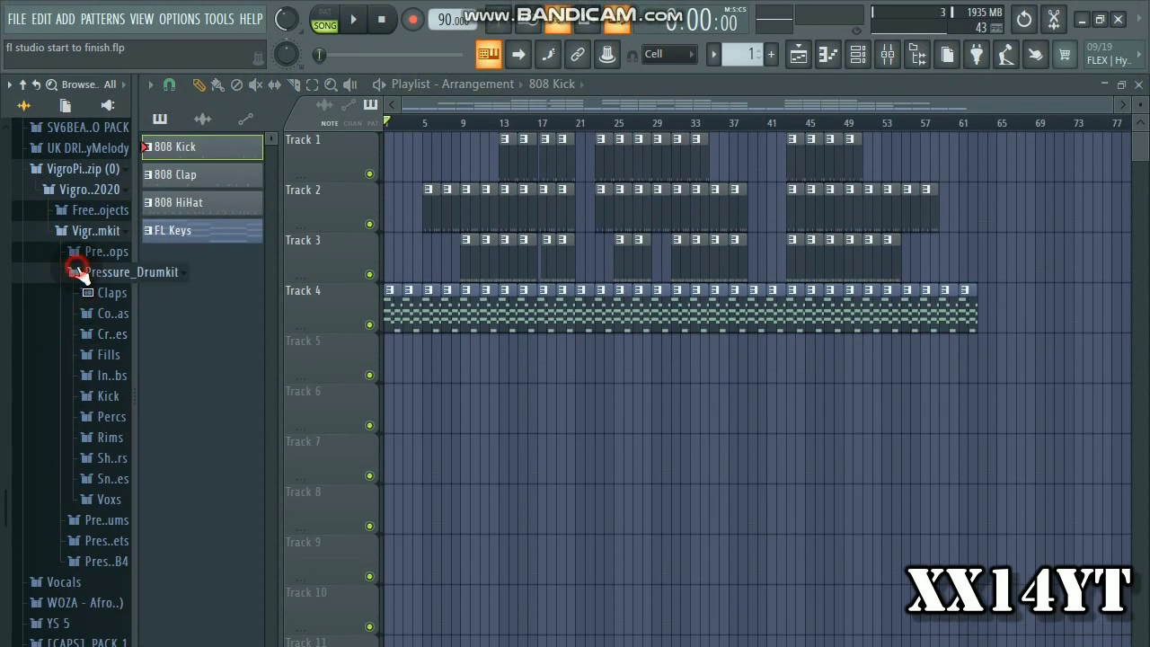
pyautogui.click(90, 217)
pyautogui.click(90, 176)
pyautogui.click(94, 190)
pyautogui.click(73, 169)
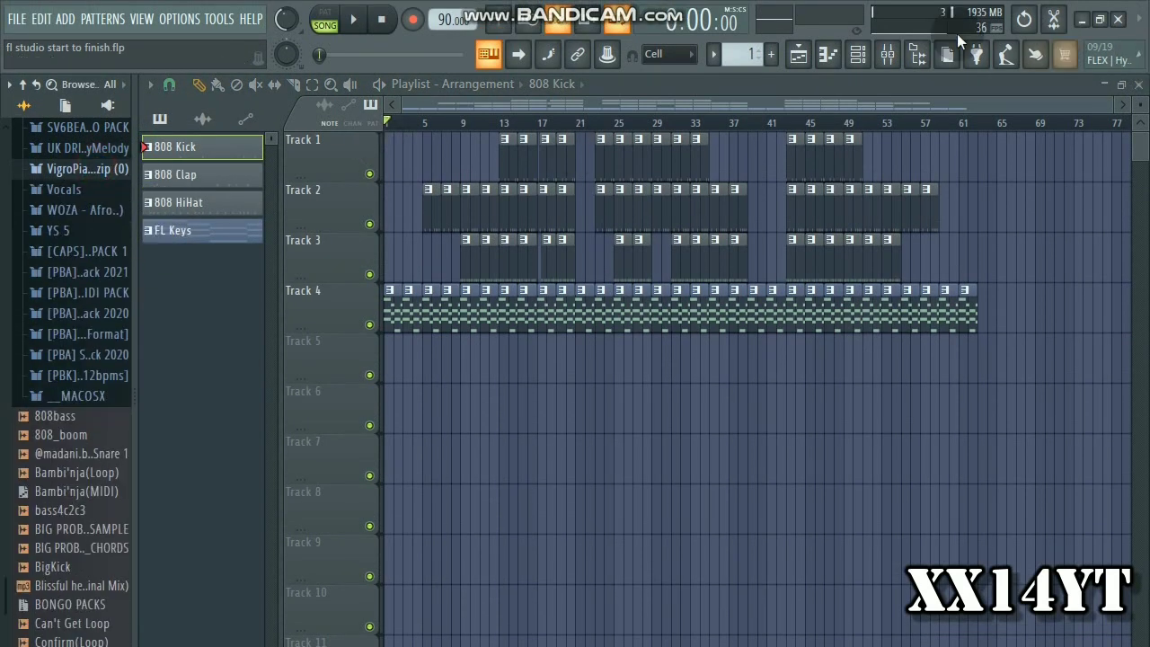
pyautogui.click(932, 57)
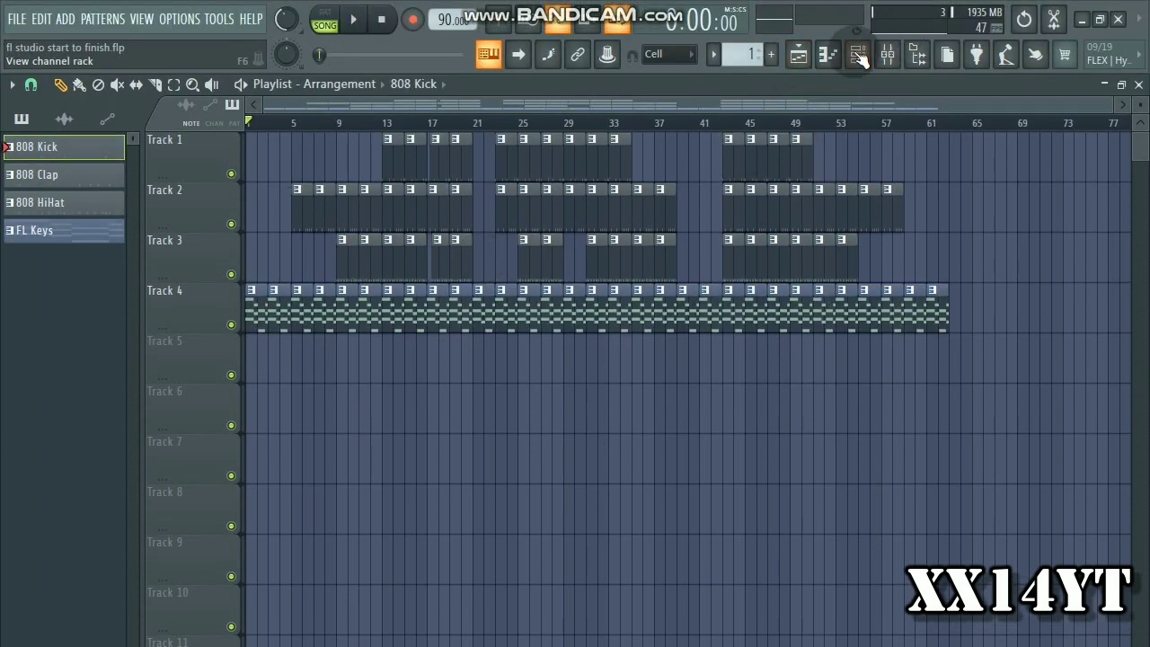
# In the channel rack, select FL Keys and then all four channels, and switch to the mixer.
pyautogui.click(858, 56)
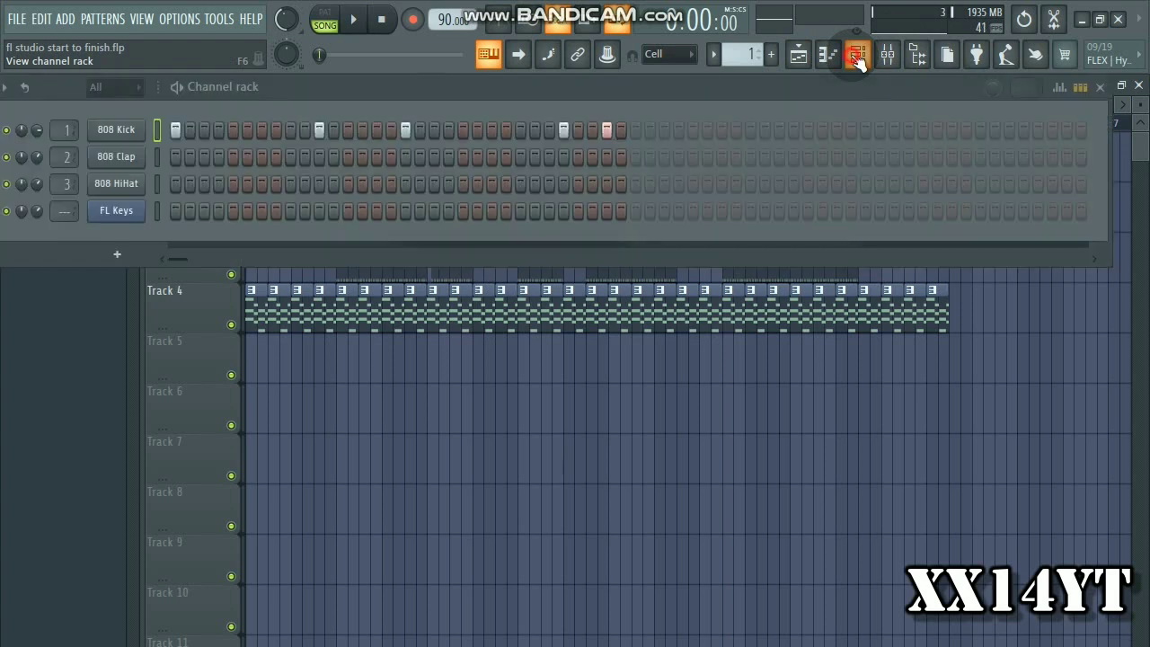
pyautogui.click(156, 212)
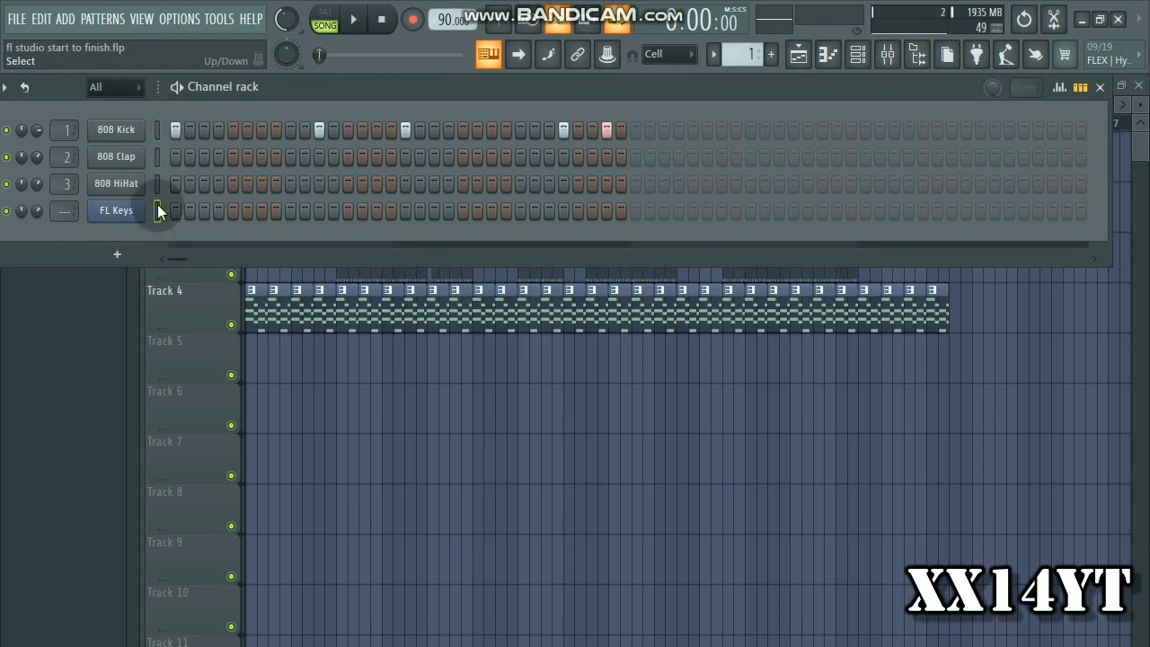
pyautogui.rightClick(157, 204)
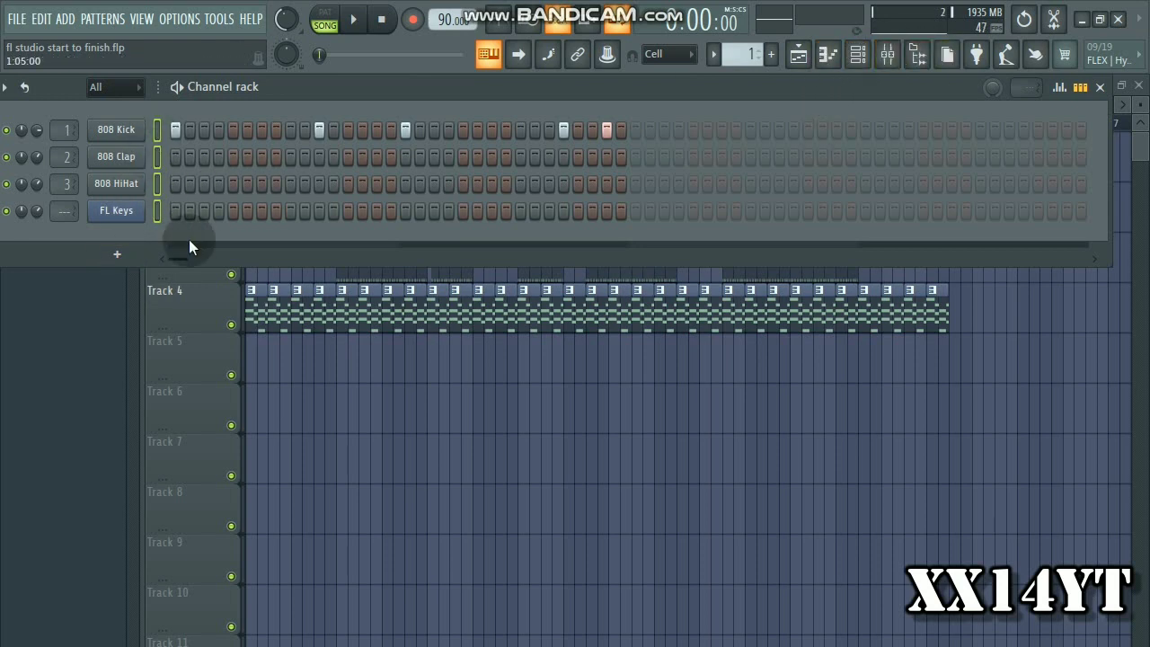
pyautogui.click(890, 56)
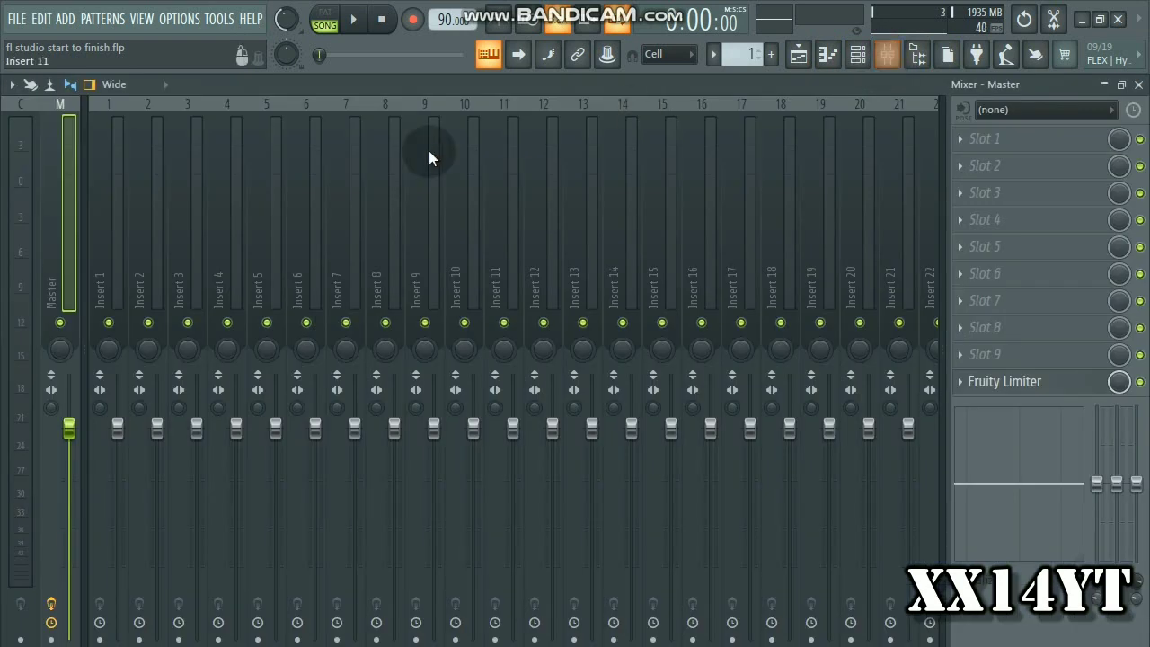
# Route the selected channels to mixer inserts starting from Insert 1.
pyautogui.click(104, 236)
pyautogui.rightClick(103, 248)
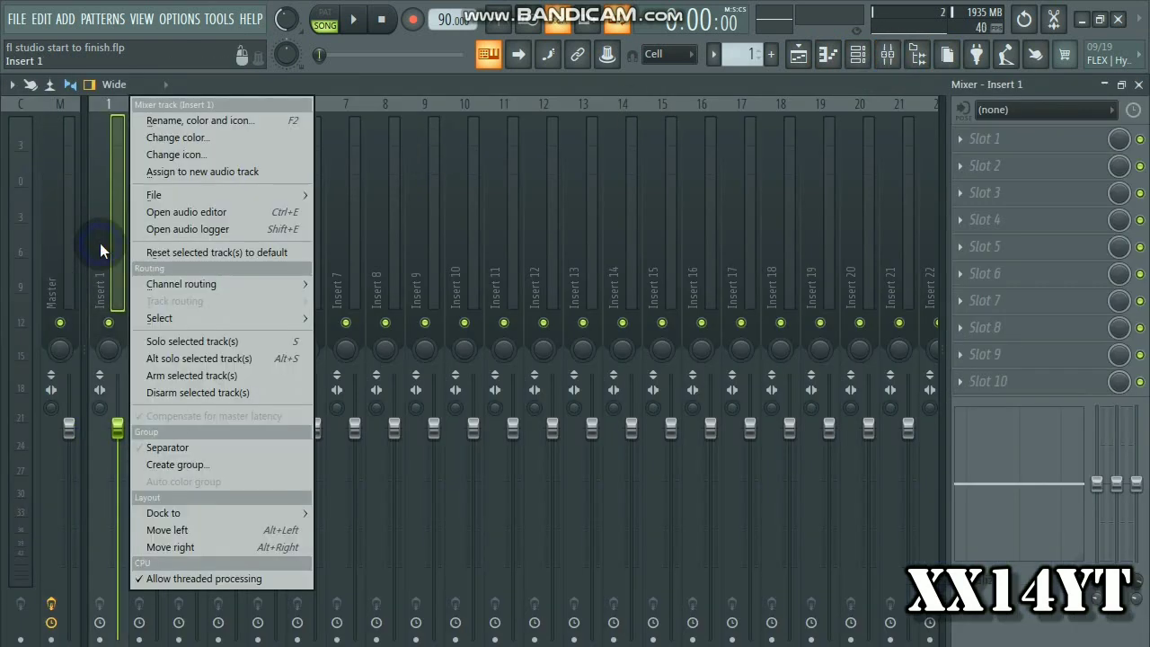
pyautogui.moveTo(211, 287)
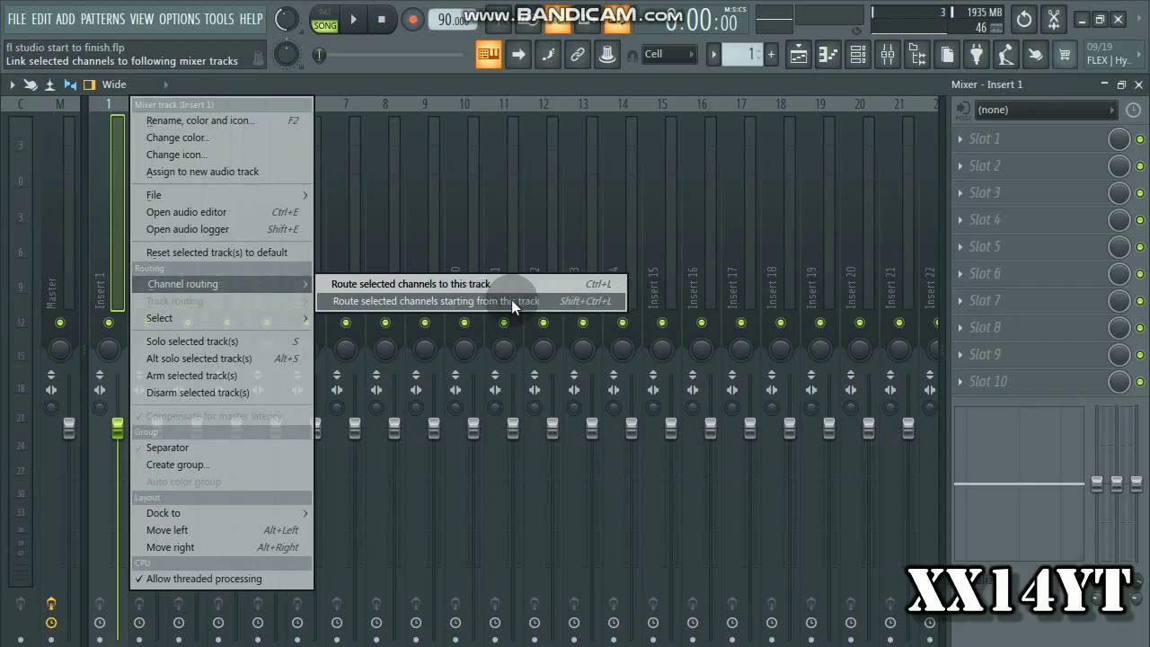
pyautogui.click(511, 302)
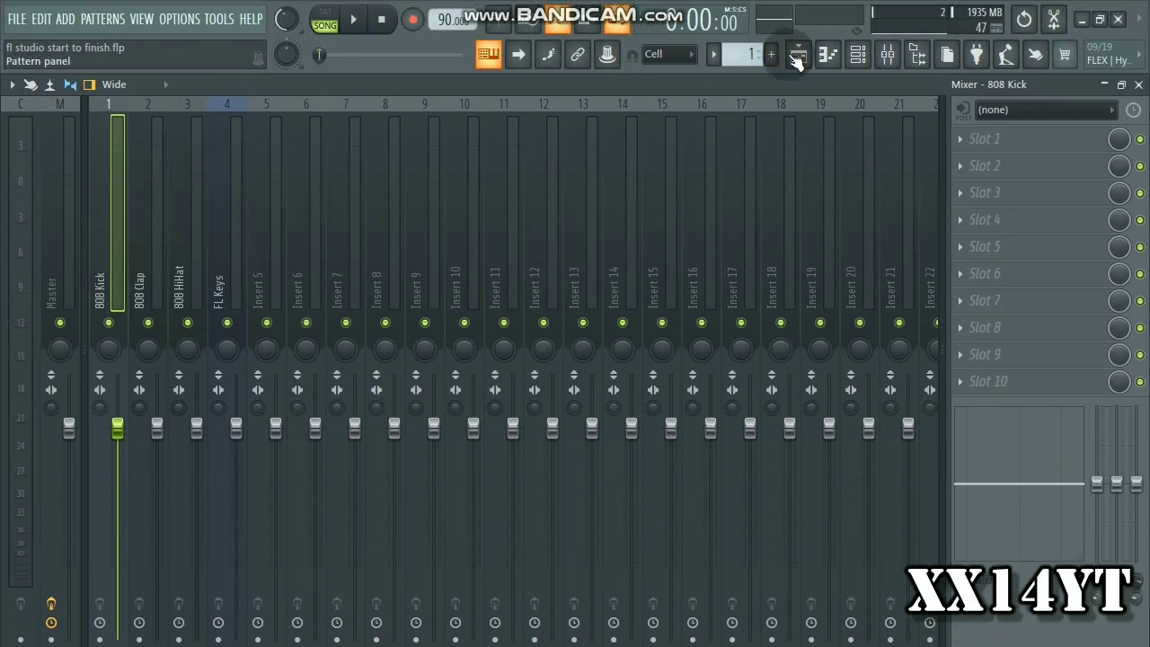
# Toggle the channel rack open and closed, then return to the mixer.
pyautogui.click(857, 54)
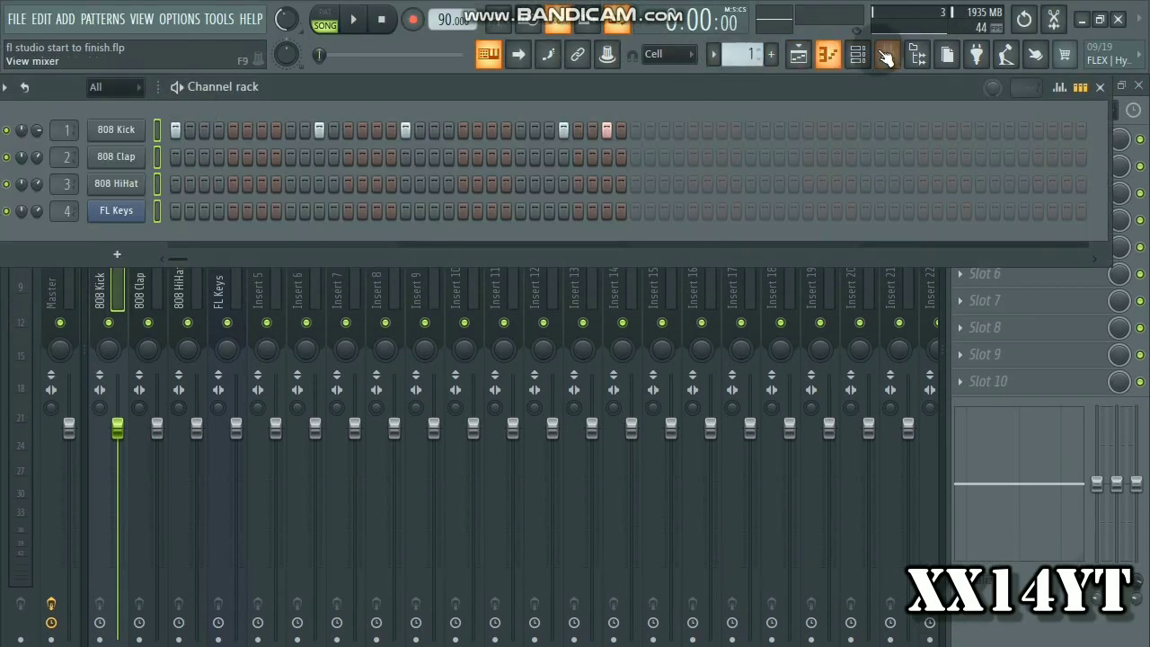
pyautogui.click(858, 54)
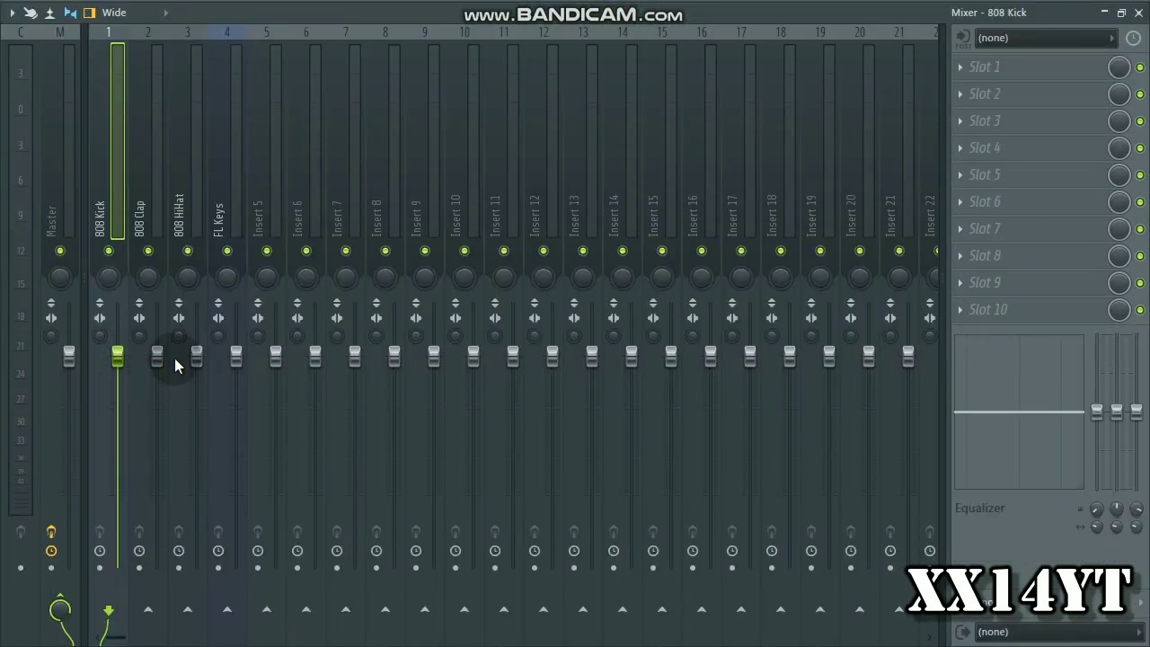
pyautogui.click(858, 54)
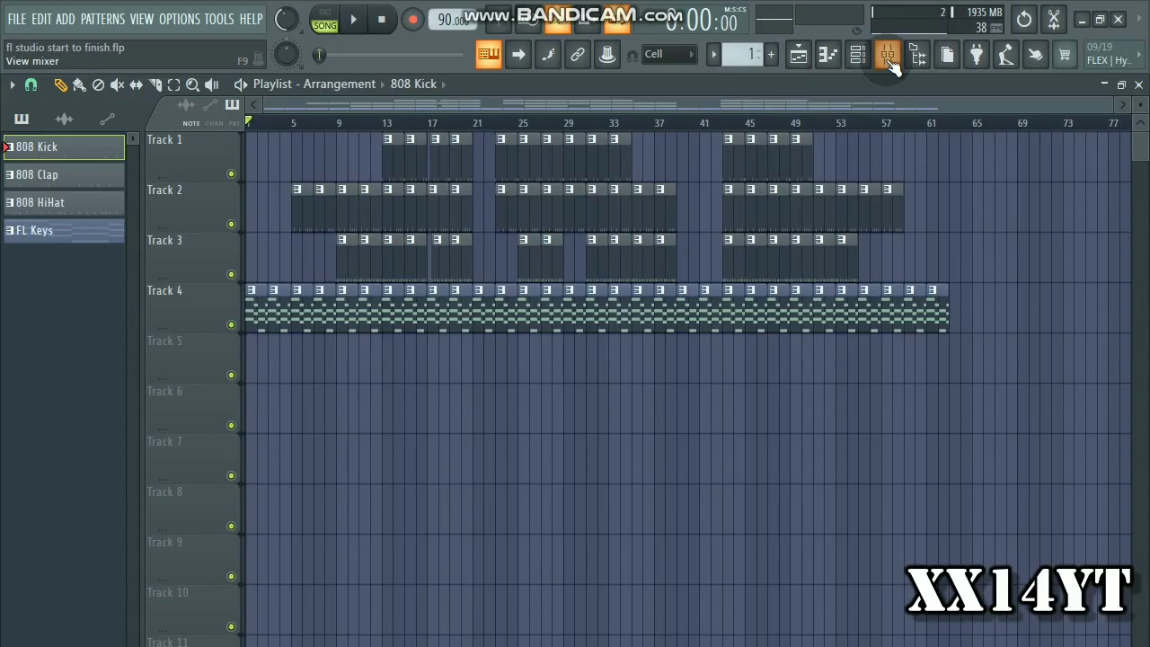
pyautogui.click(888, 60)
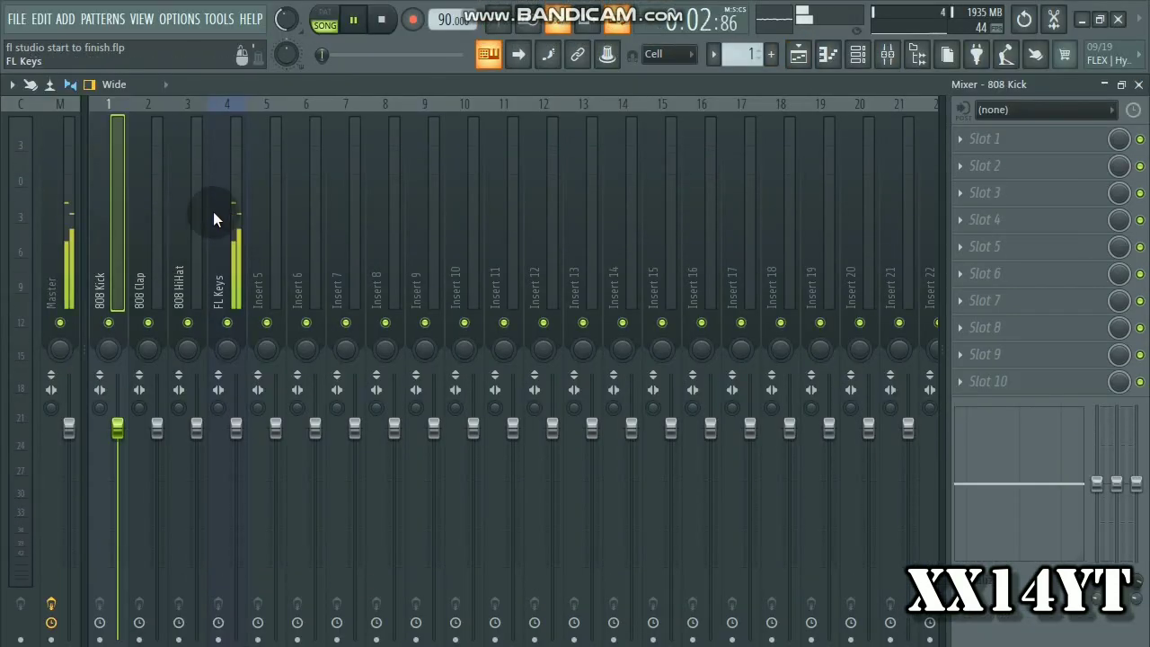
# Select the FL Keys insert and show the plugin list for its Slot 1.
pyautogui.click(212, 211)
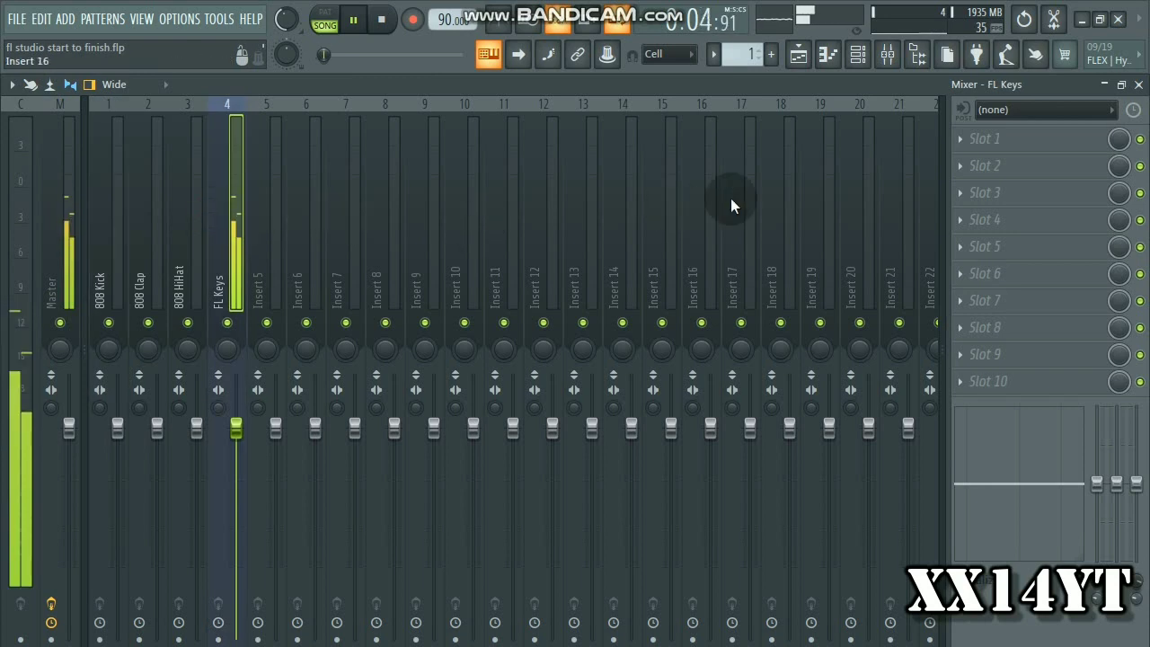
pyautogui.click(961, 144)
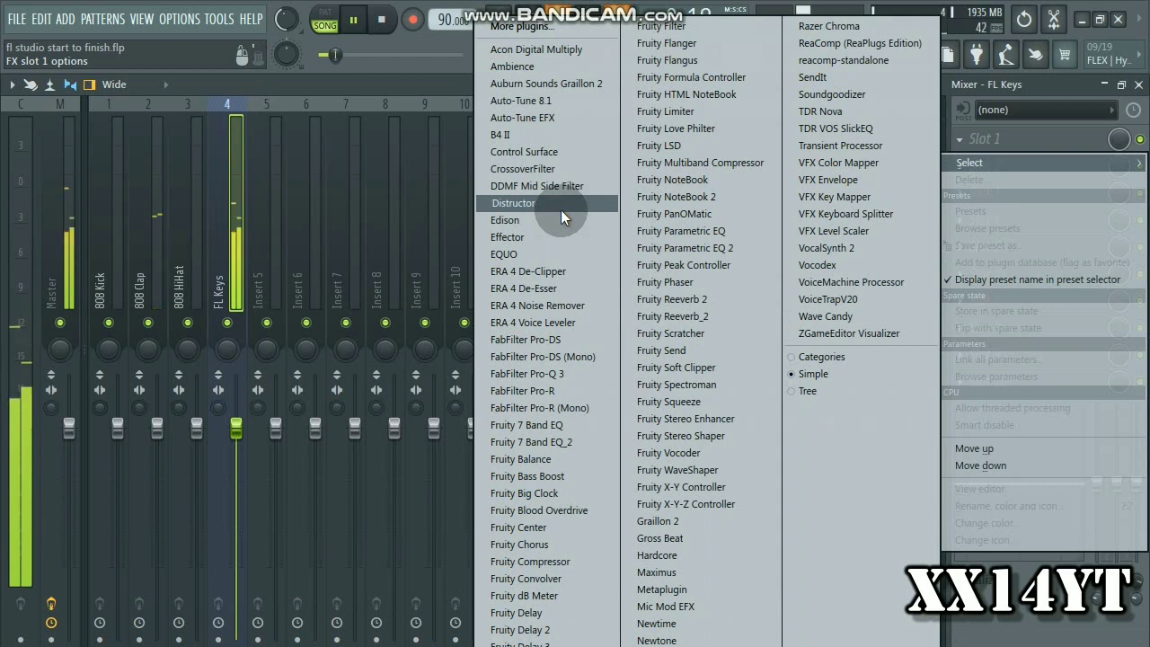
# Load Fruity Reeverb 2 on FL Keys and set its wet level near 109%, then trim it slightly.
pyautogui.click(685, 299)
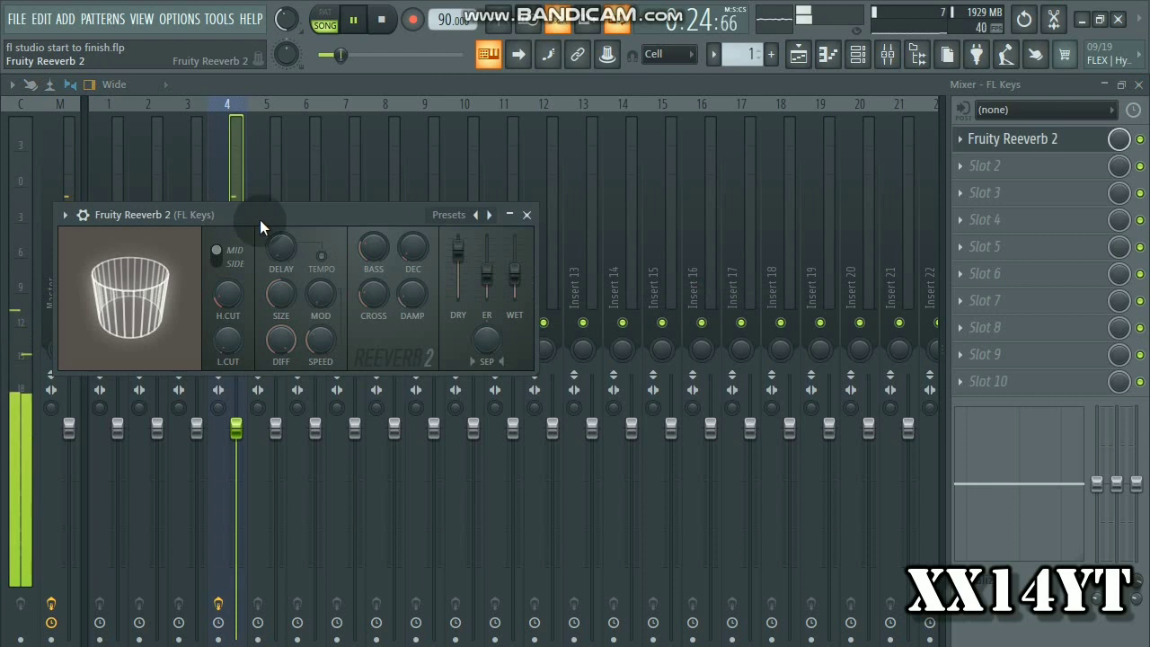
pyautogui.moveTo(260, 217); pyautogui.dragTo(635, 146)
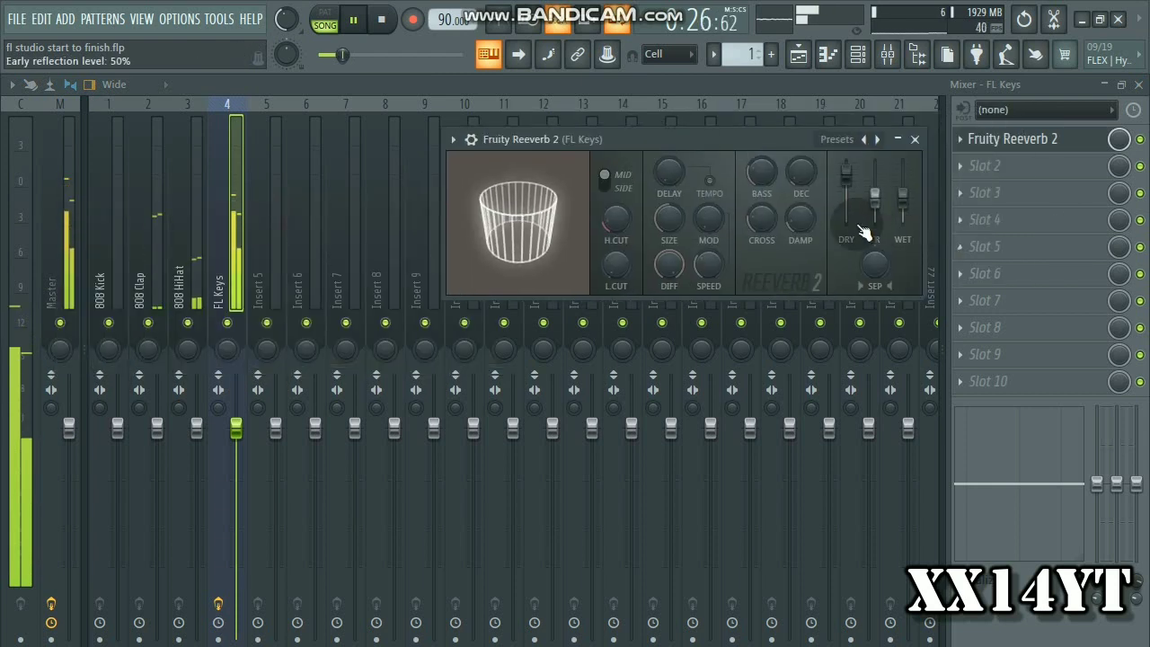
pyautogui.moveTo(904, 200); pyautogui.dragTo(904, 168)
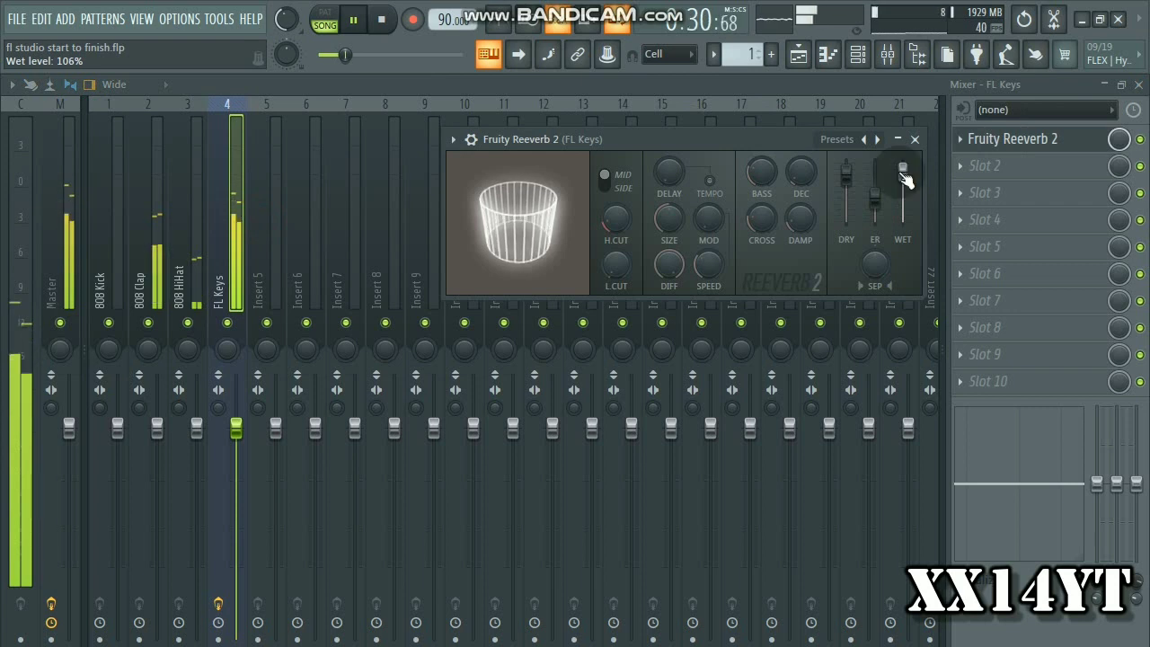
pyautogui.moveTo(904, 178); pyautogui.dragTo(905, 187)
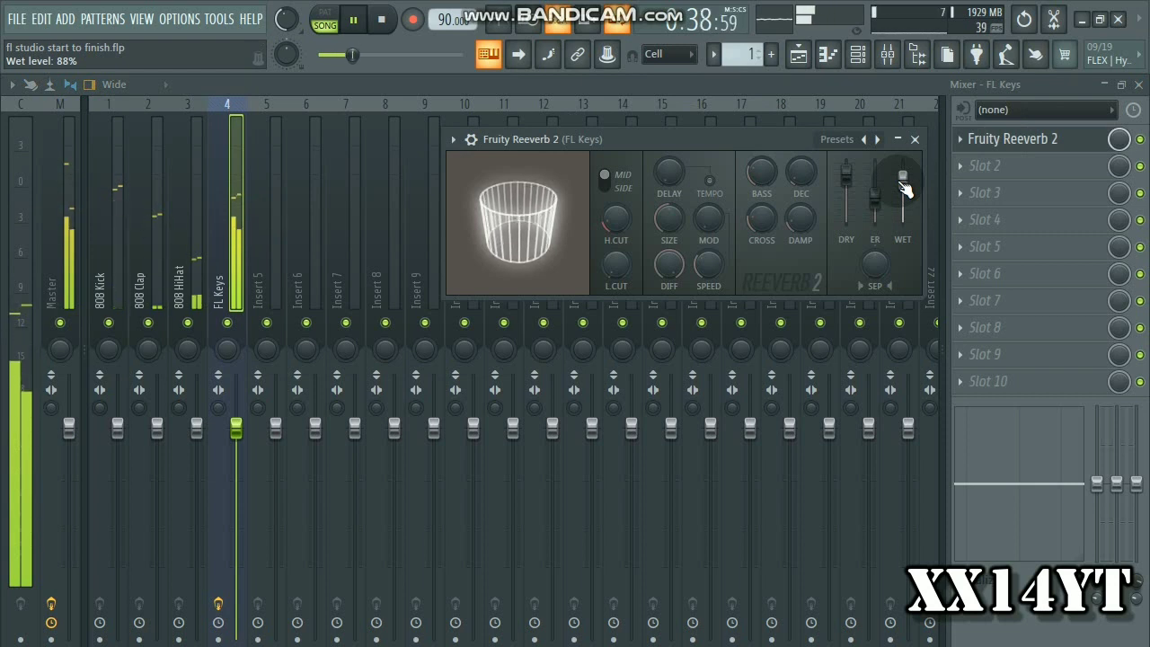
# Switch the keys reverb to the Cathedral preset, close it, and bypass the slot.
pyautogui.click(876, 139)
pyautogui.scroll(4, 901, 185)
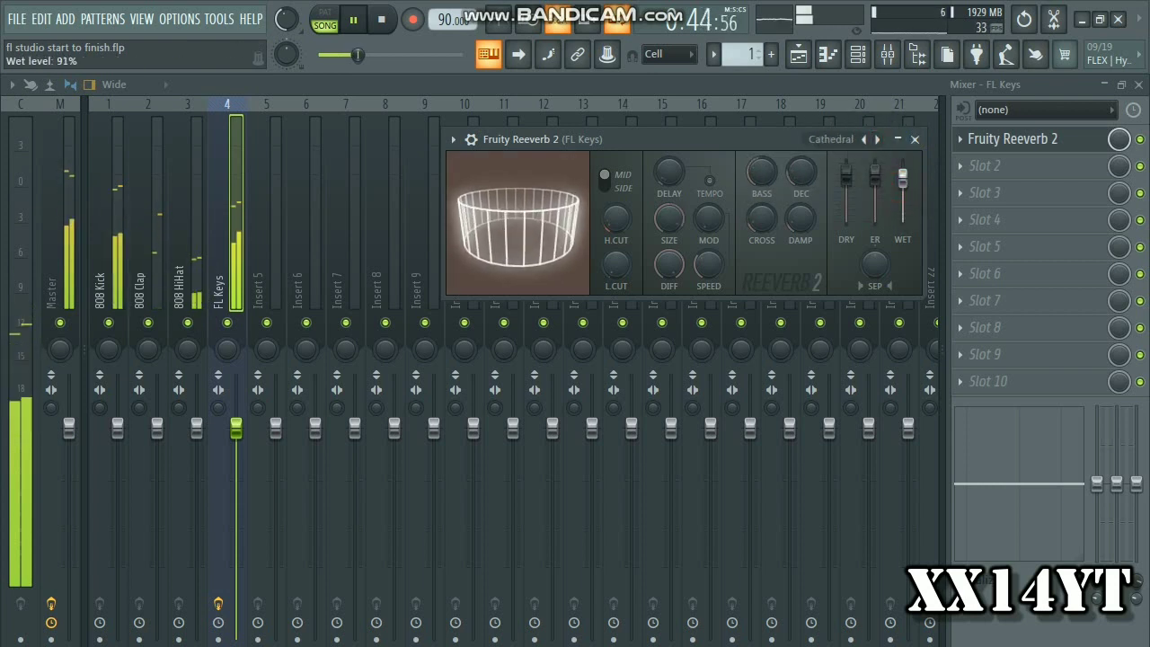
pyautogui.click(916, 139)
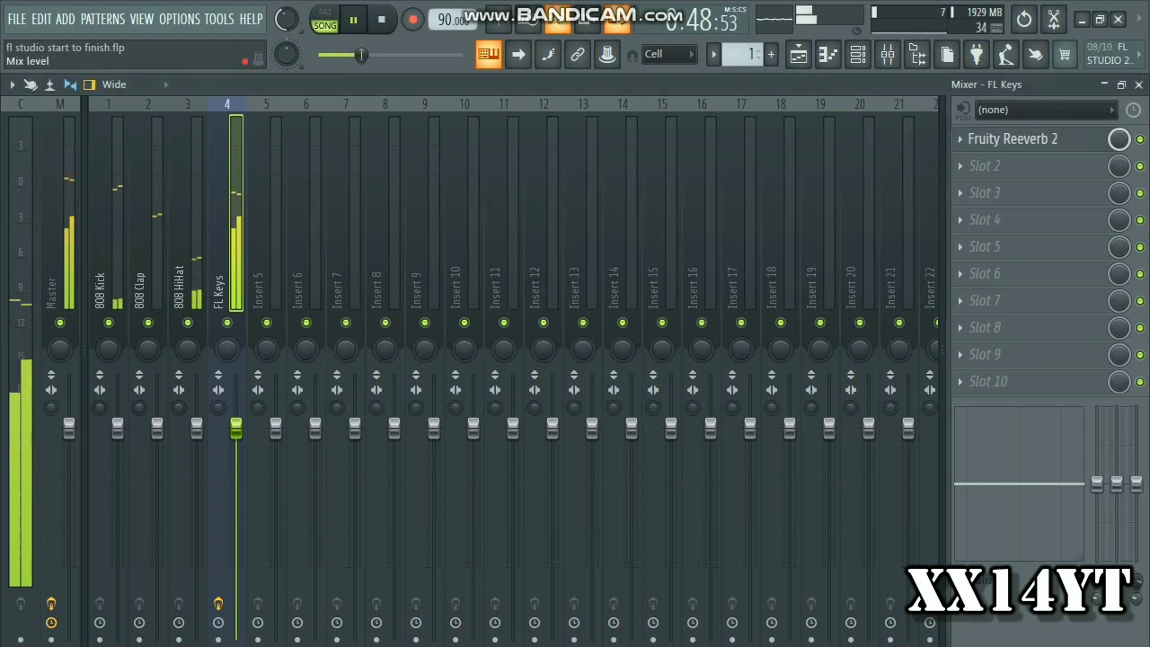
pyautogui.click(1139, 140)
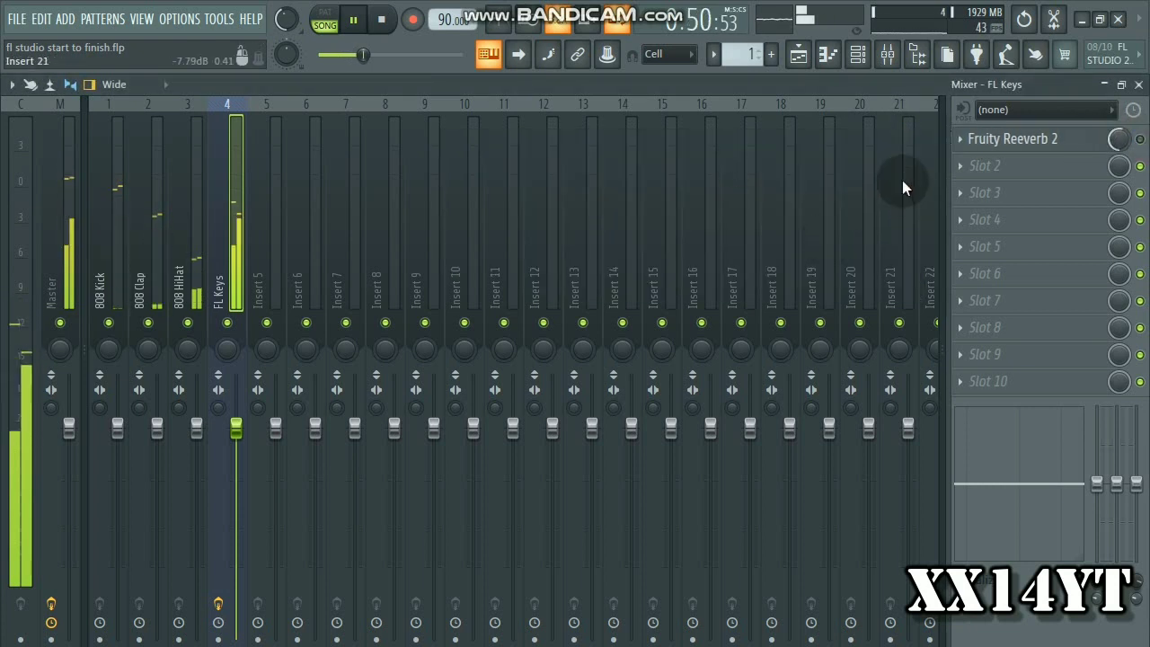
# Load Fruity Parametric EQ 2 in FL Keys slot 2 and make band 1 a steep low cut.
pyautogui.click(955, 172)
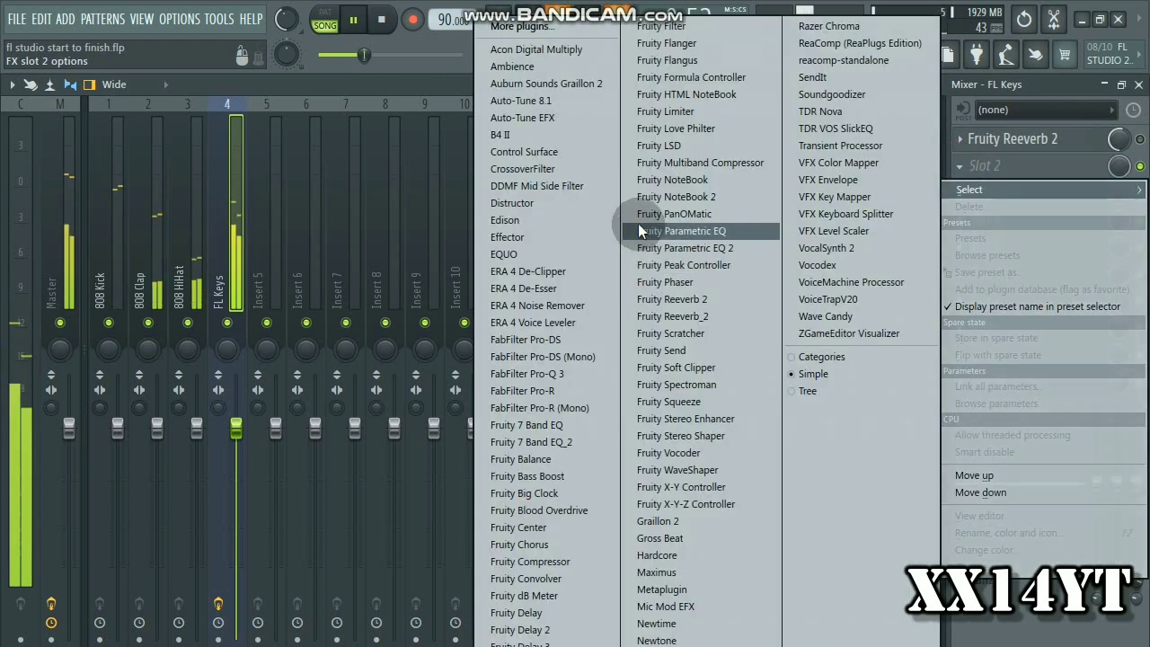
pyautogui.click(687, 249)
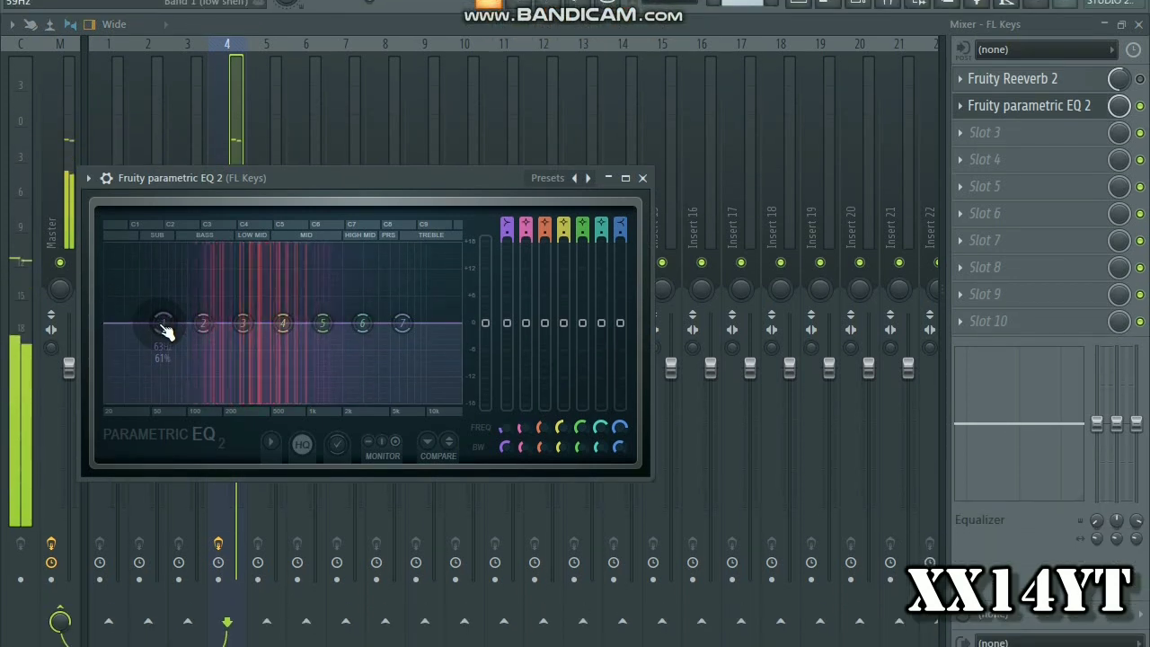
pyautogui.scroll(-3, 165, 330)
pyautogui.moveTo(165, 330); pyautogui.dragTo(189, 407)
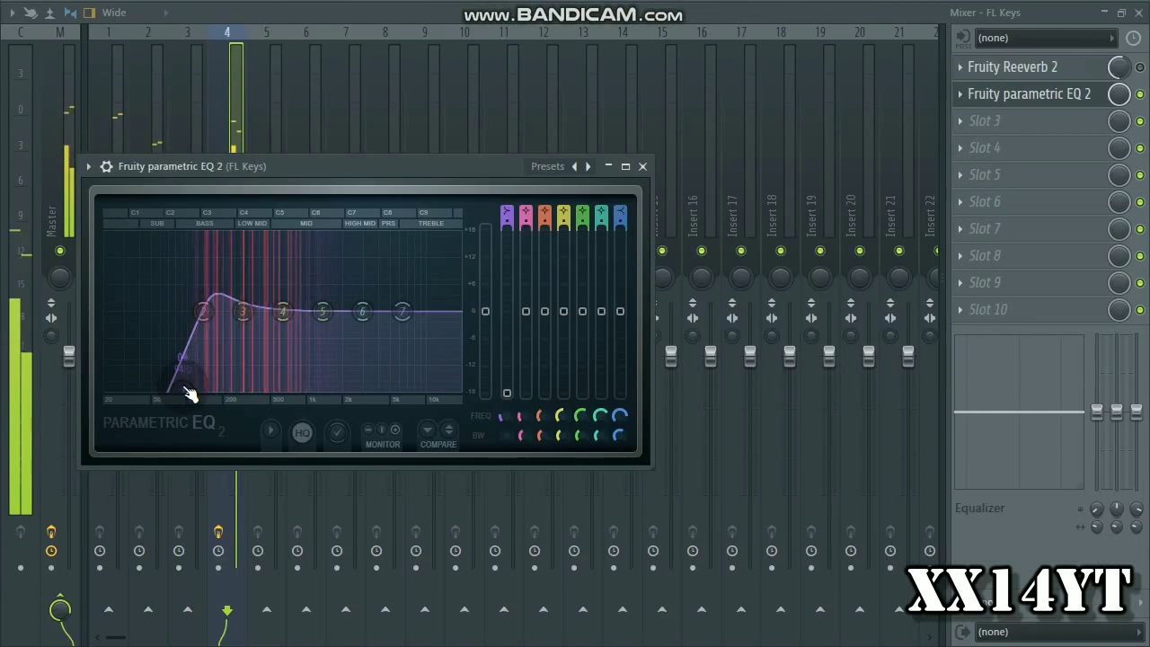
# Raise the low cut and dip the keys around 121 Hz and 1.3 kHz.
pyautogui.scroll(5, 187, 393)
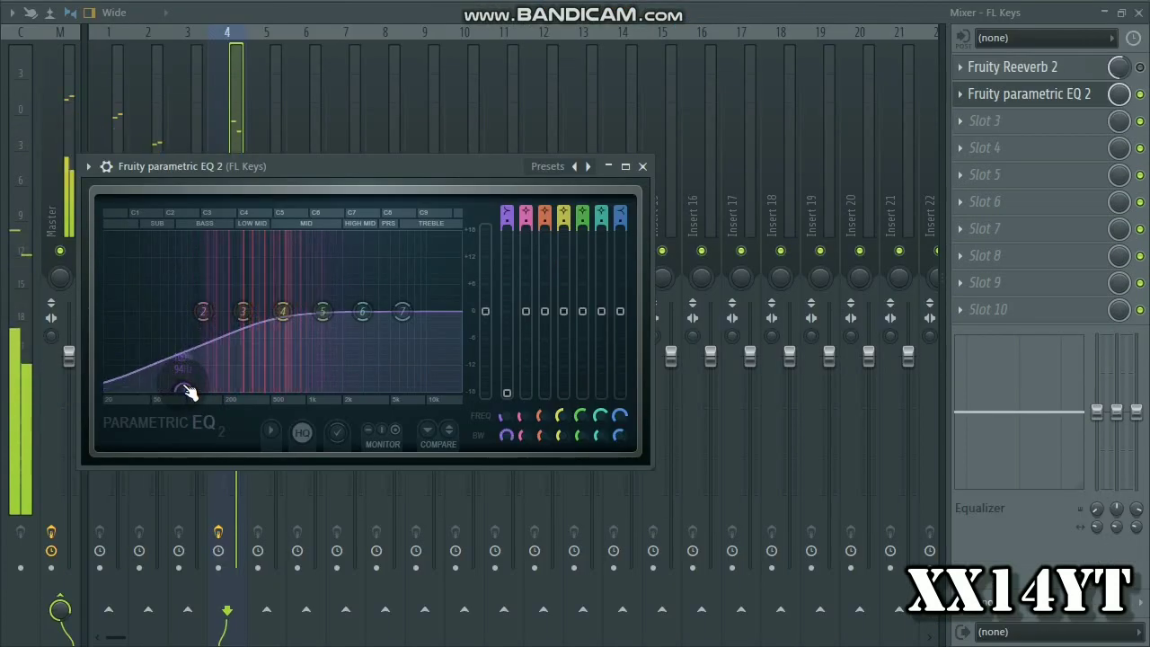
pyautogui.scroll(-5, 186, 395)
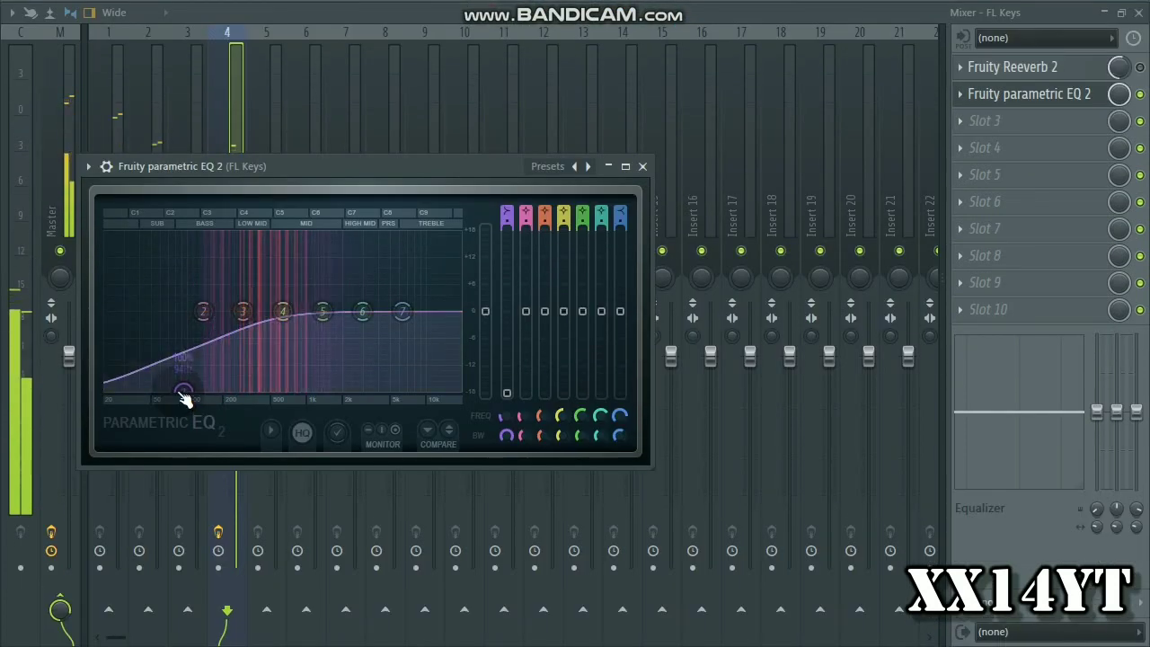
pyautogui.scroll(-5, 183, 391)
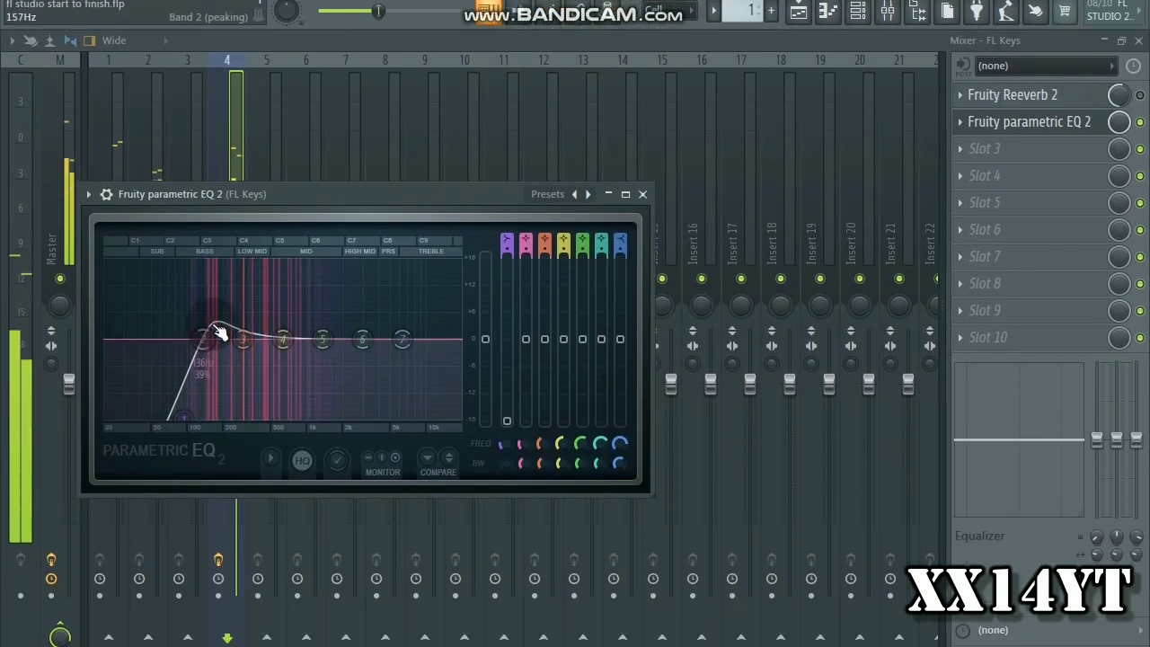
pyautogui.moveTo(204, 311); pyautogui.dragTo(195, 333)
pyautogui.moveTo(185, 385)
pyautogui.mouseDown()
pyautogui.moveTo(210, 401)
pyautogui.moveTo(205, 390)
pyautogui.mouseUp()
pyautogui.moveTo(195, 334); pyautogui.dragTo(197, 342)
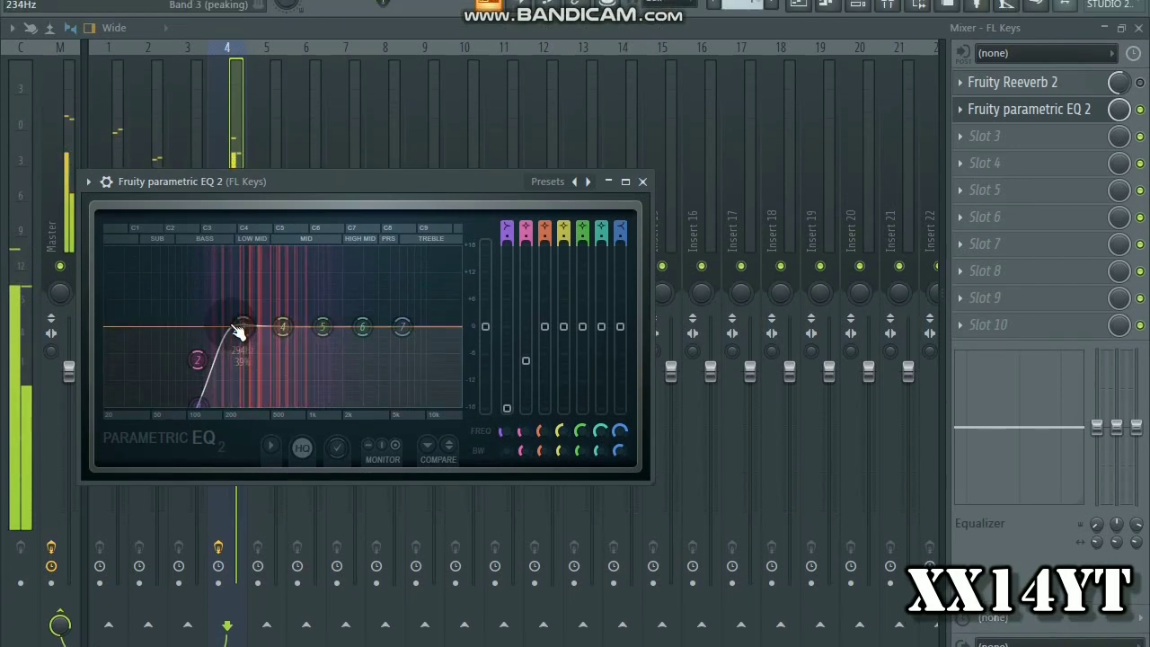
pyautogui.moveTo(323, 330)
pyautogui.mouseDown()
pyautogui.moveTo(319, 341)
pyautogui.moveTo(314, 313)
pyautogui.mouseUp()
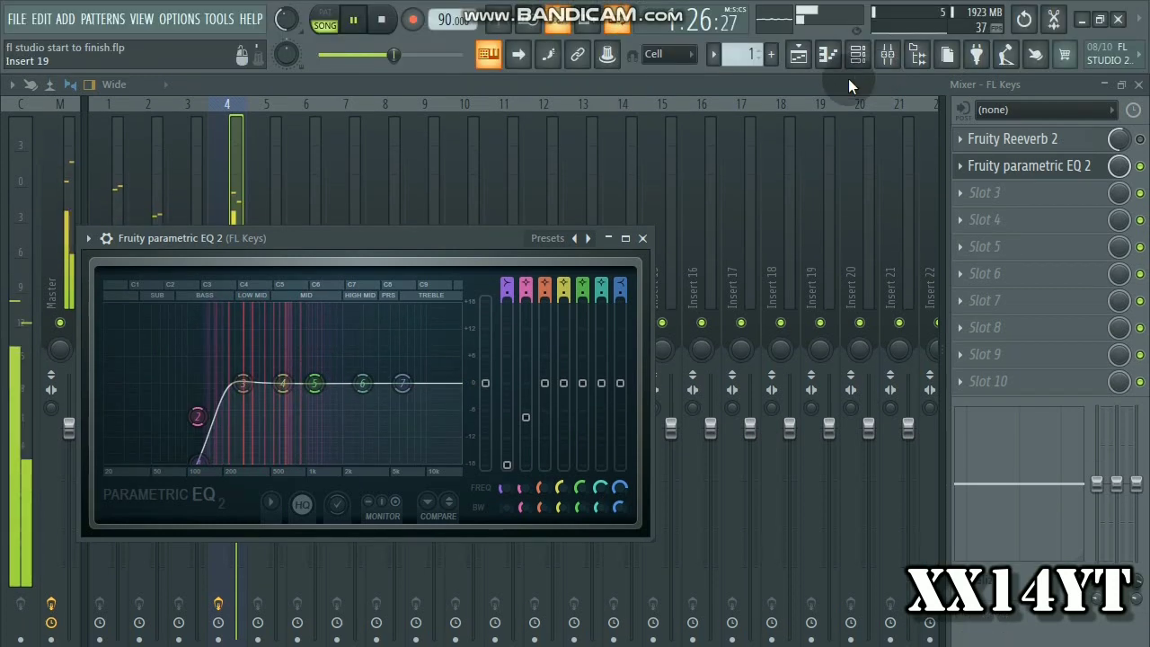
pyautogui.click(643, 238)
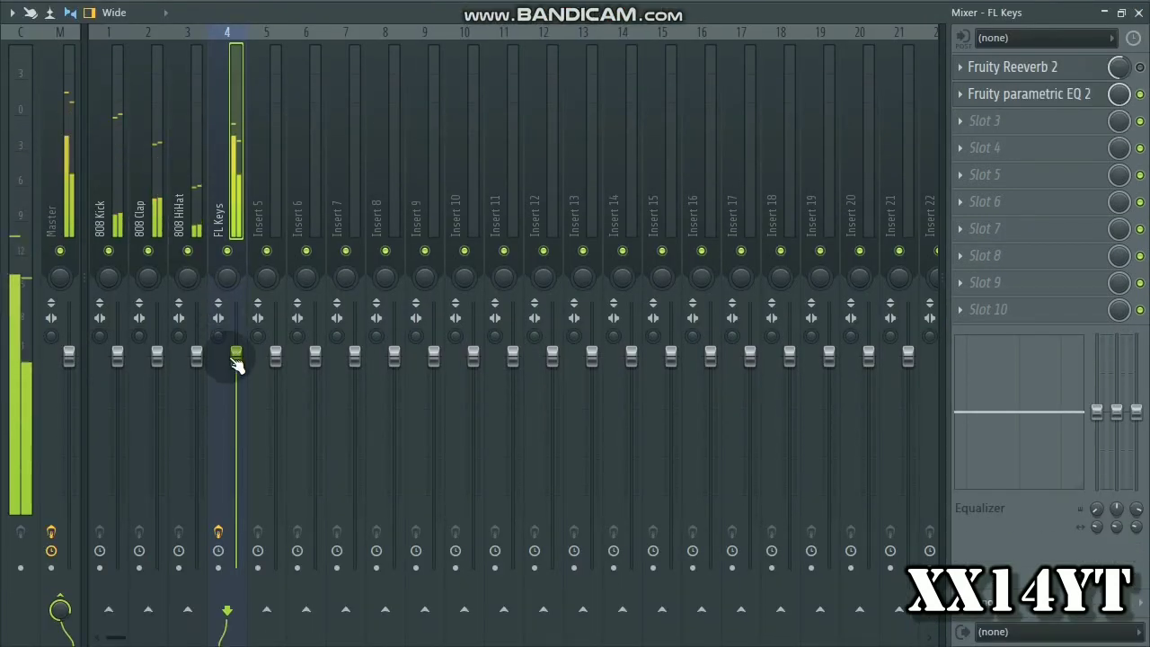
# Lower the FL Keys fader and add Fruity Reeverb 2 to the 808 Clap at about 69% wet.
pyautogui.moveTo(235, 364)
pyautogui.mouseDown()
pyautogui.moveTo(241, 393)
pyautogui.moveTo(236, 385)
pyautogui.mouseUp()
pyautogui.click(153, 164)
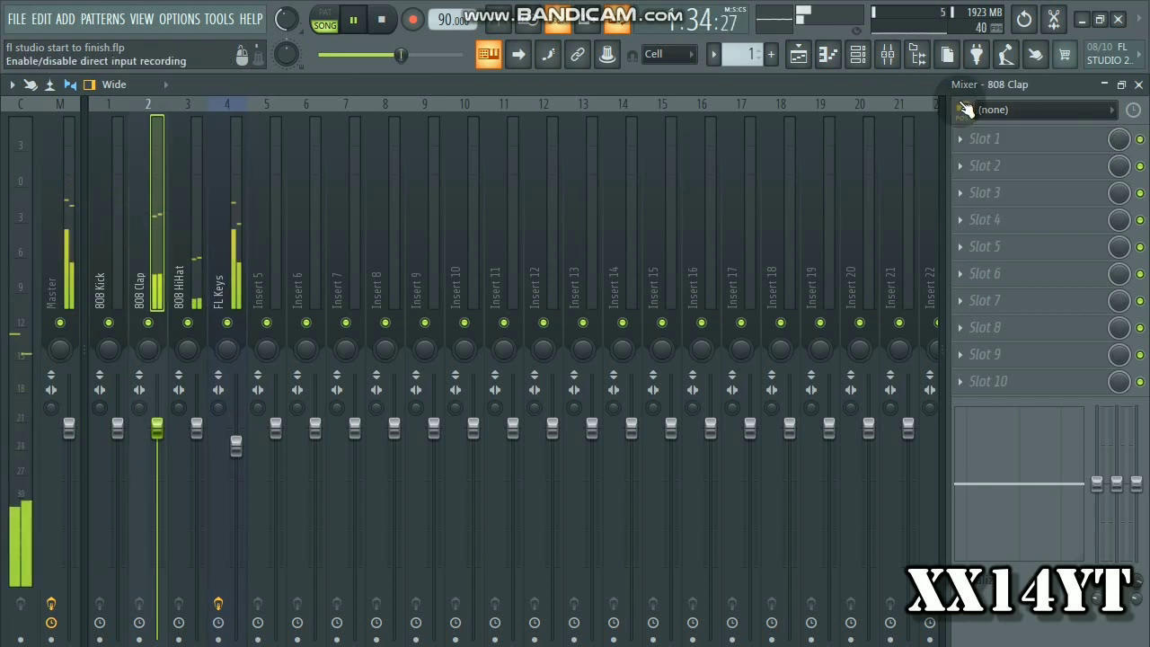
pyautogui.click(962, 139)
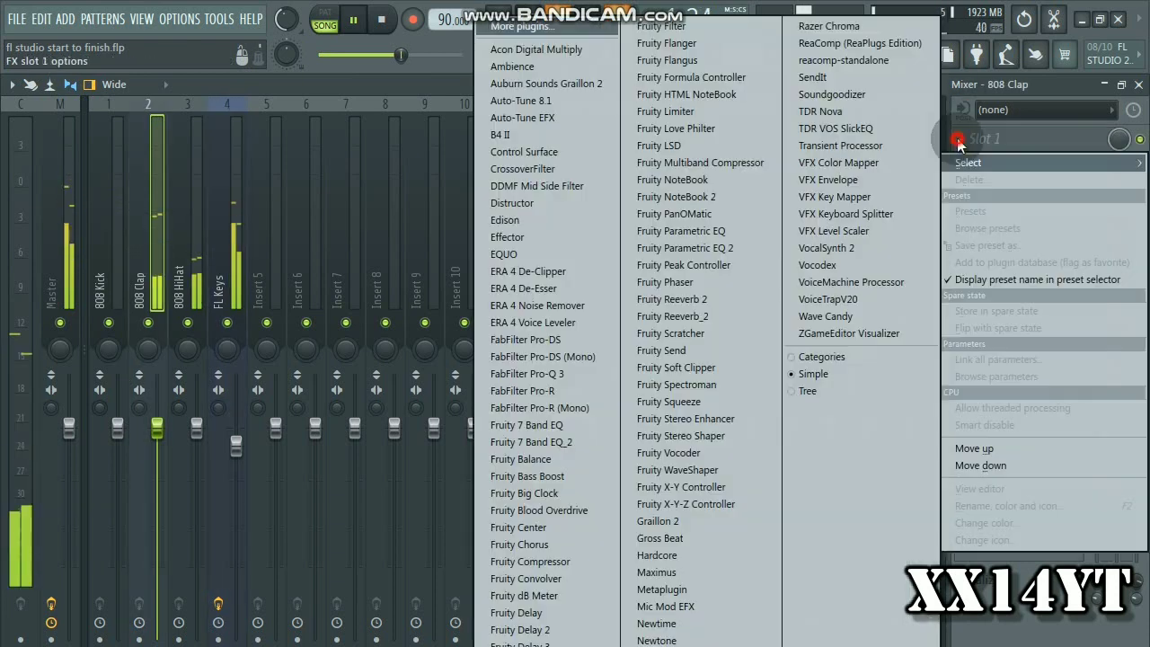
pyautogui.click(689, 299)
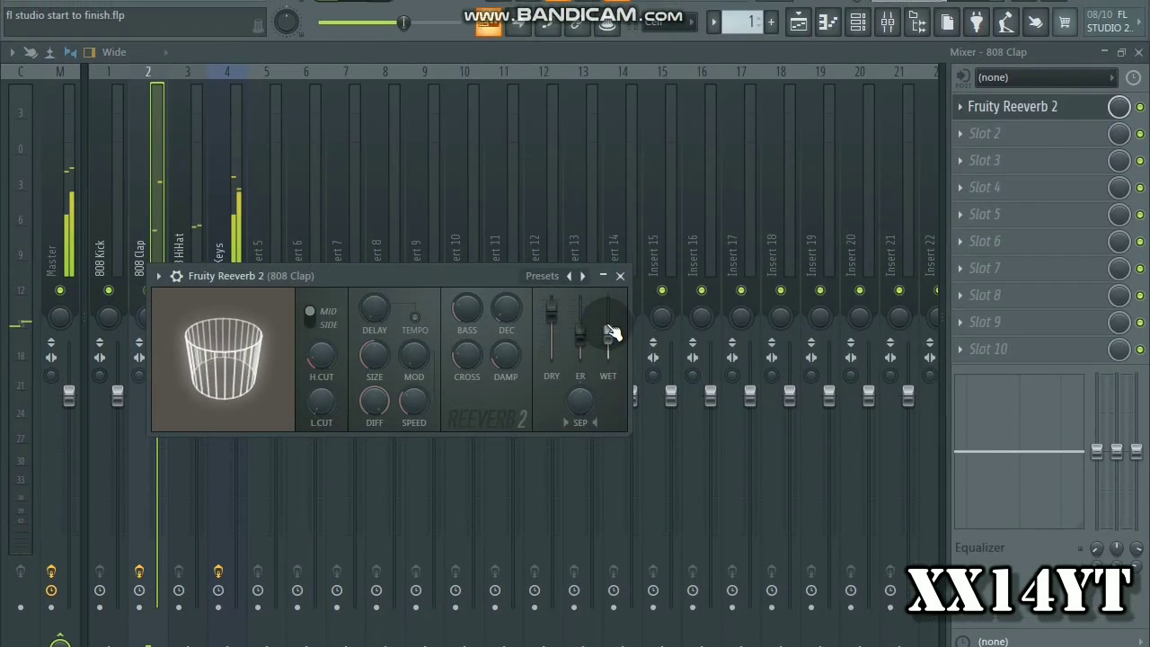
pyautogui.moveTo(611, 333)
pyautogui.mouseDown()
pyautogui.moveTo(606, 341)
pyautogui.moveTo(616, 334)
pyautogui.moveTo(589, 330)
pyautogui.mouseUp()
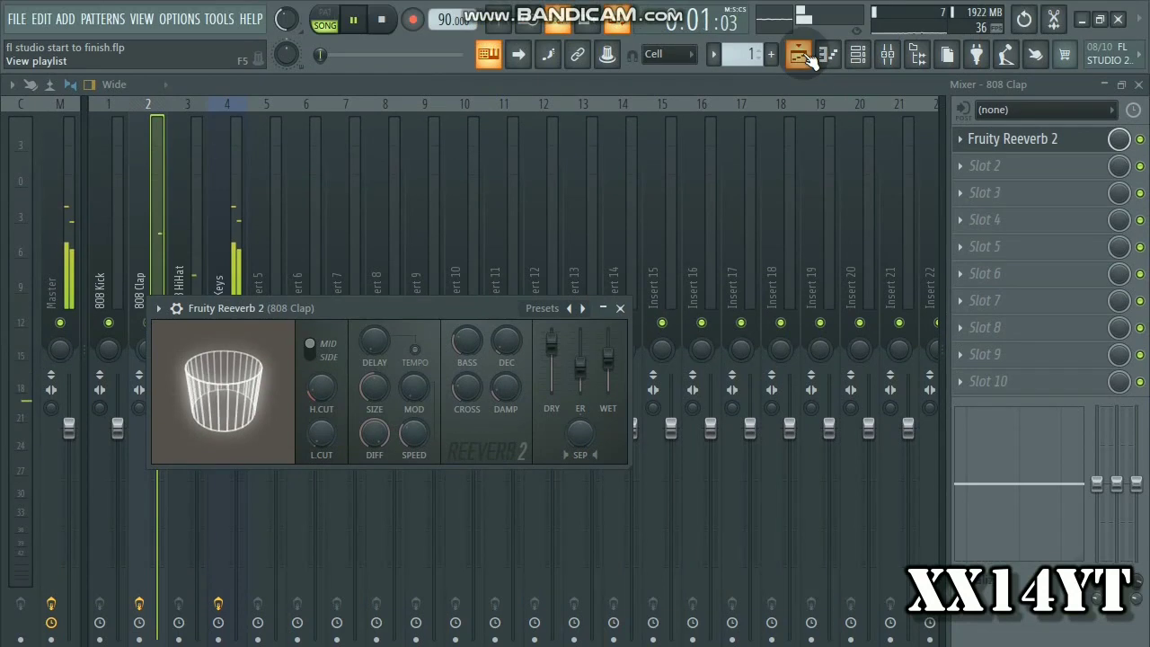
# Audition the song from bars 7 and 12 in the playlist, then select the 808 Kick channel.
pyautogui.click(809, 57)
pyautogui.click(314, 123)
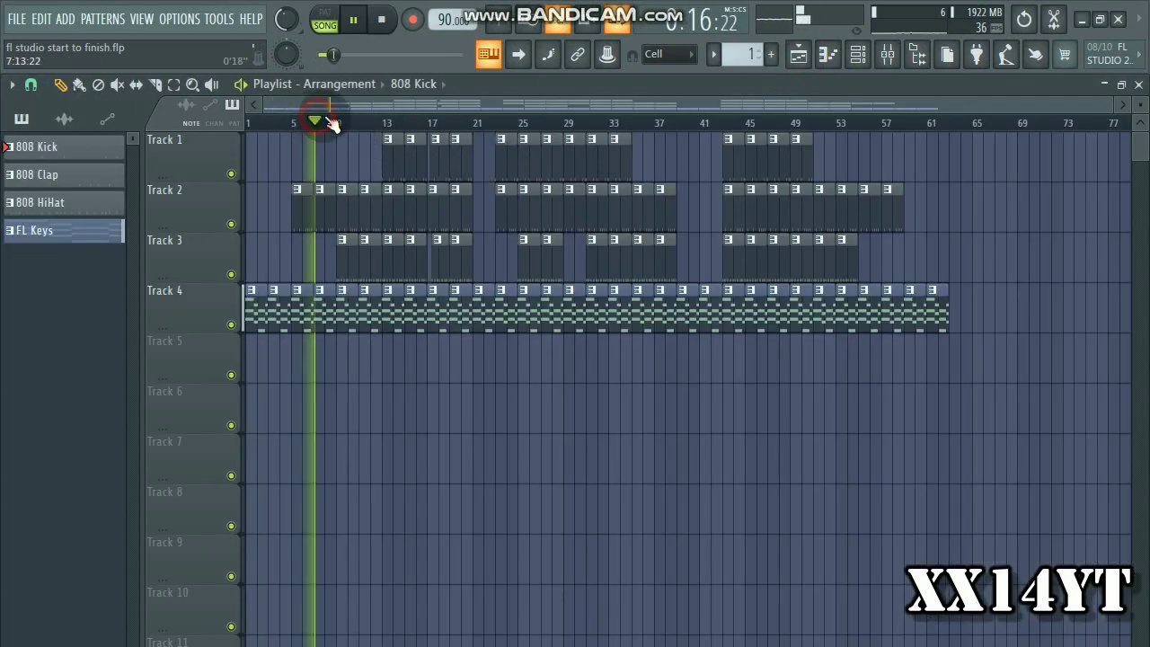
pyautogui.click(888, 54)
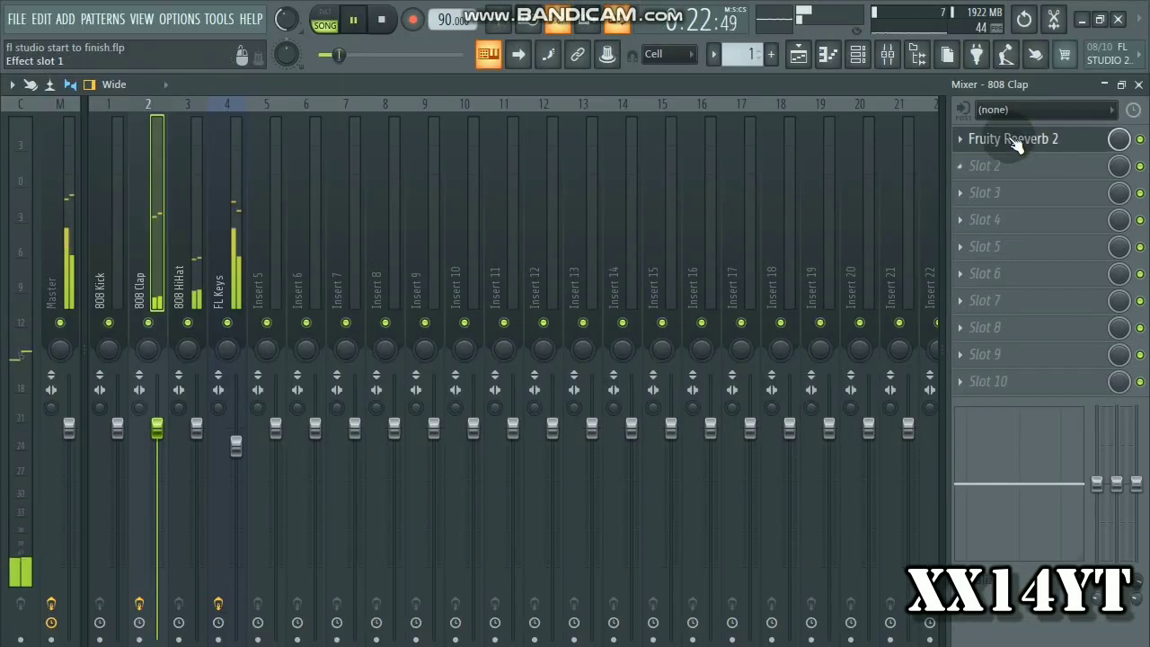
pyautogui.click(808, 39)
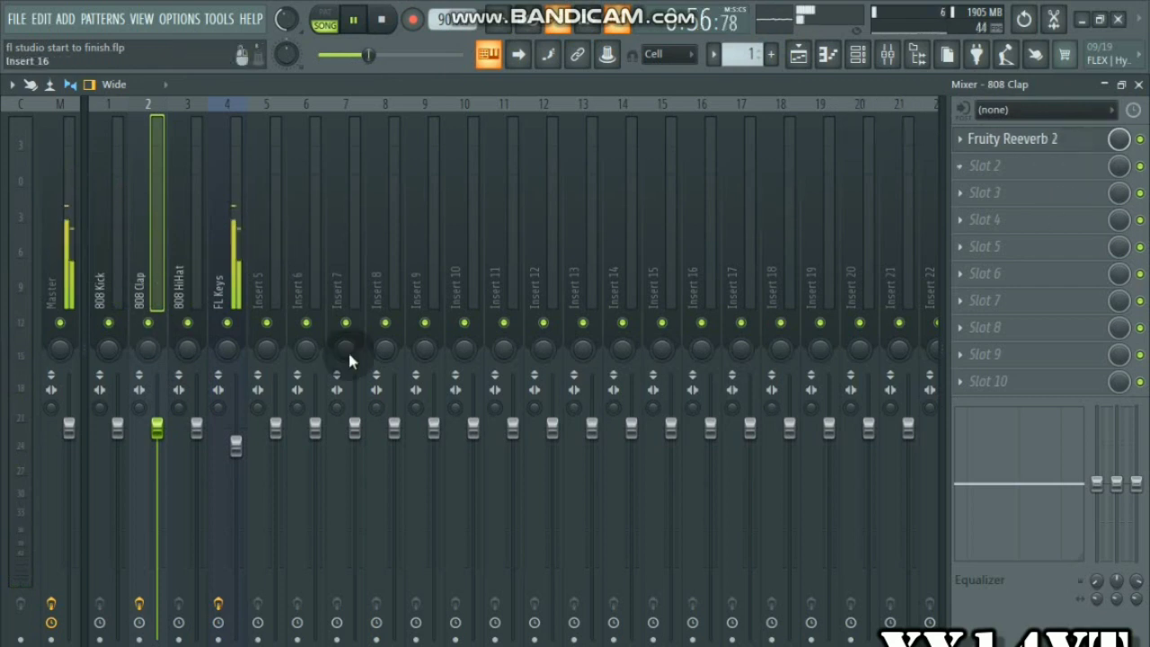
pyautogui.click(807, 59)
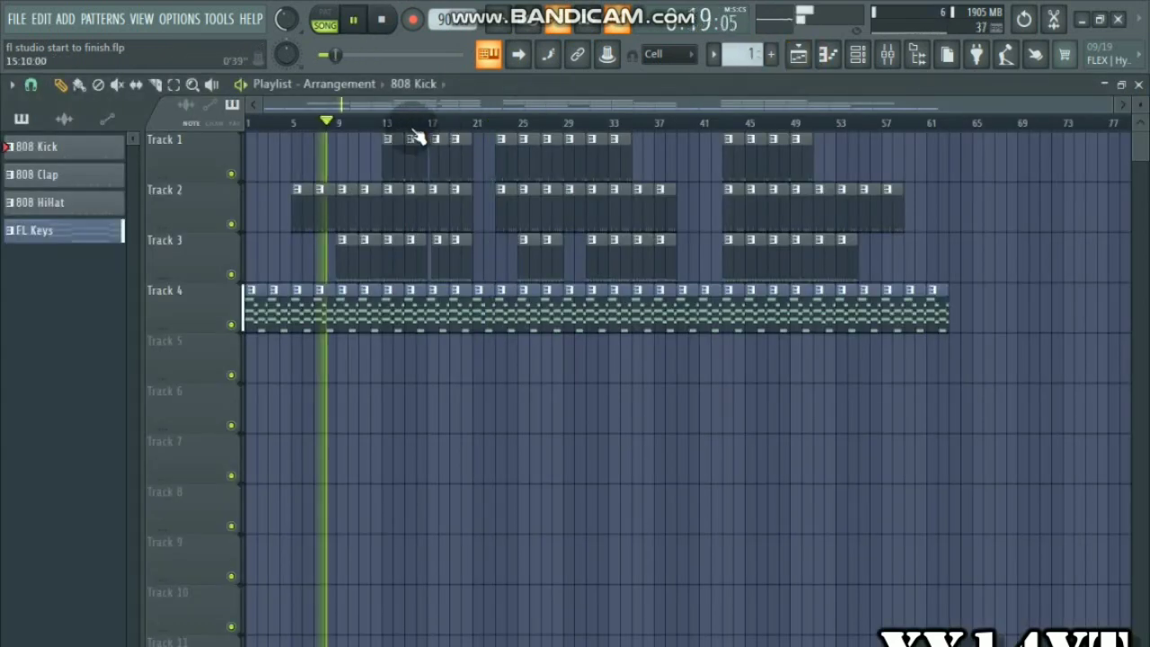
pyautogui.click(378, 121)
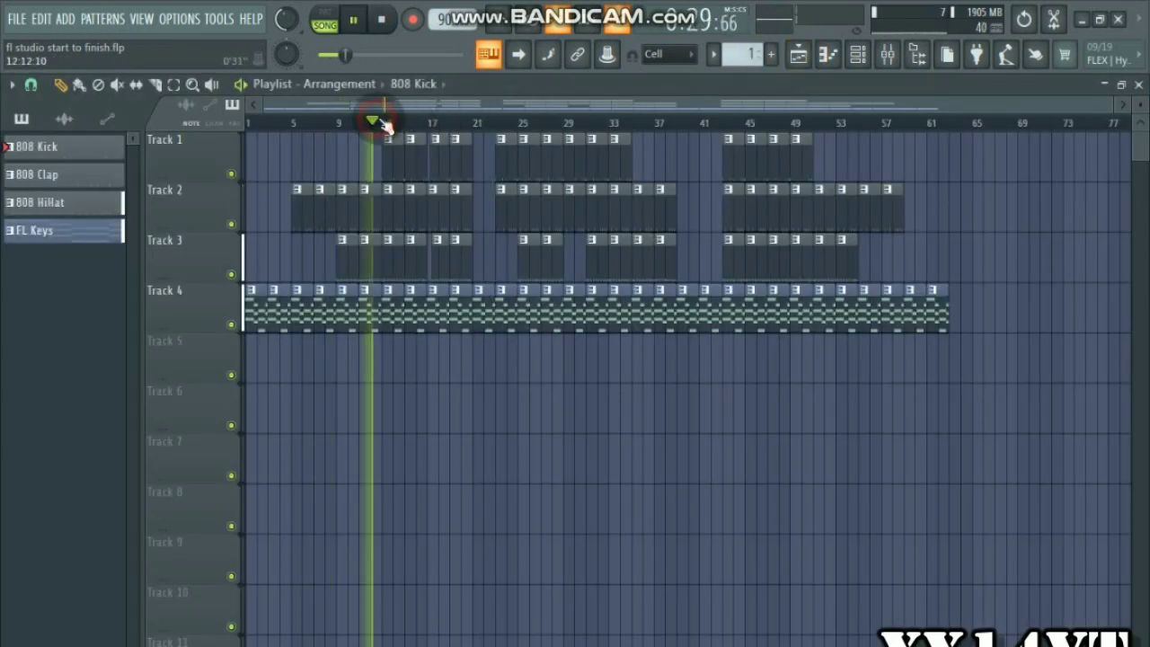
pyautogui.click(887, 54)
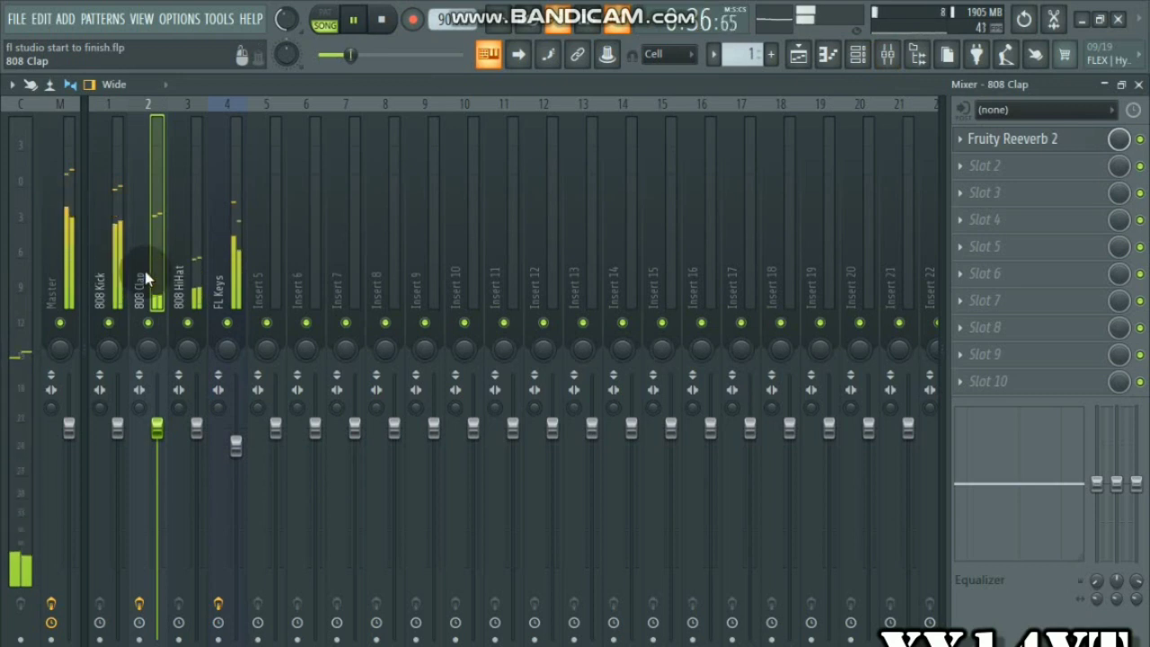
pyautogui.click(115, 241)
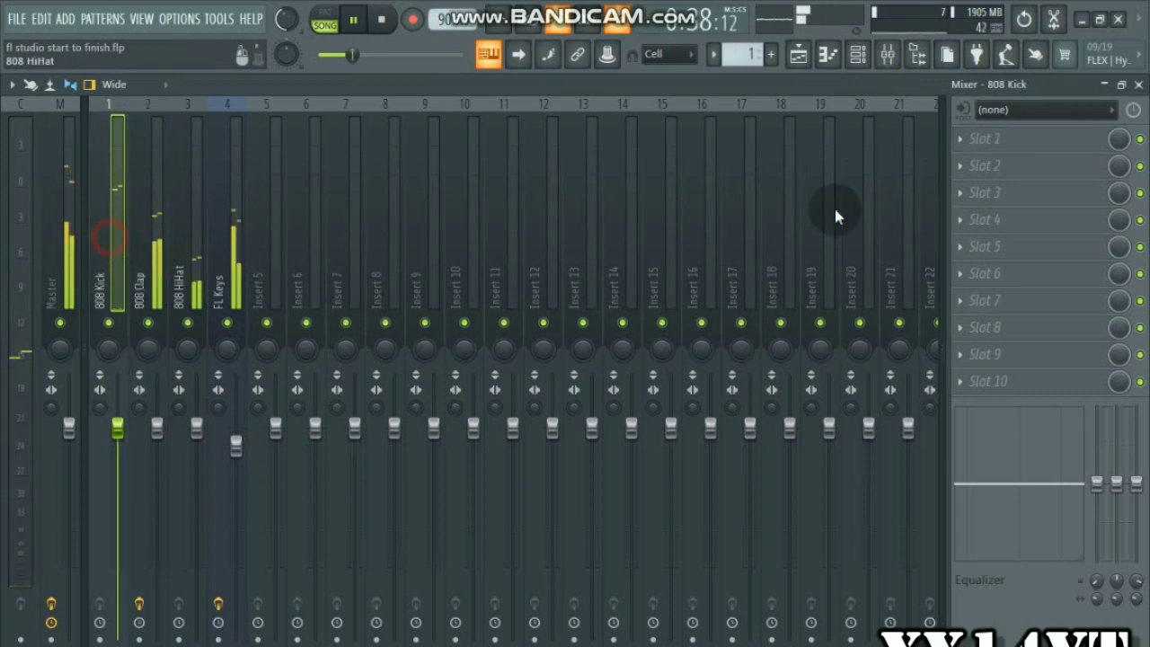
# Put Fruity Parametric EQ 2 on the 808 Kick: low cut, boost near 70 Hz, notch near 500 Hz.
pyautogui.click(975, 146)
pyautogui.click(656, 252)
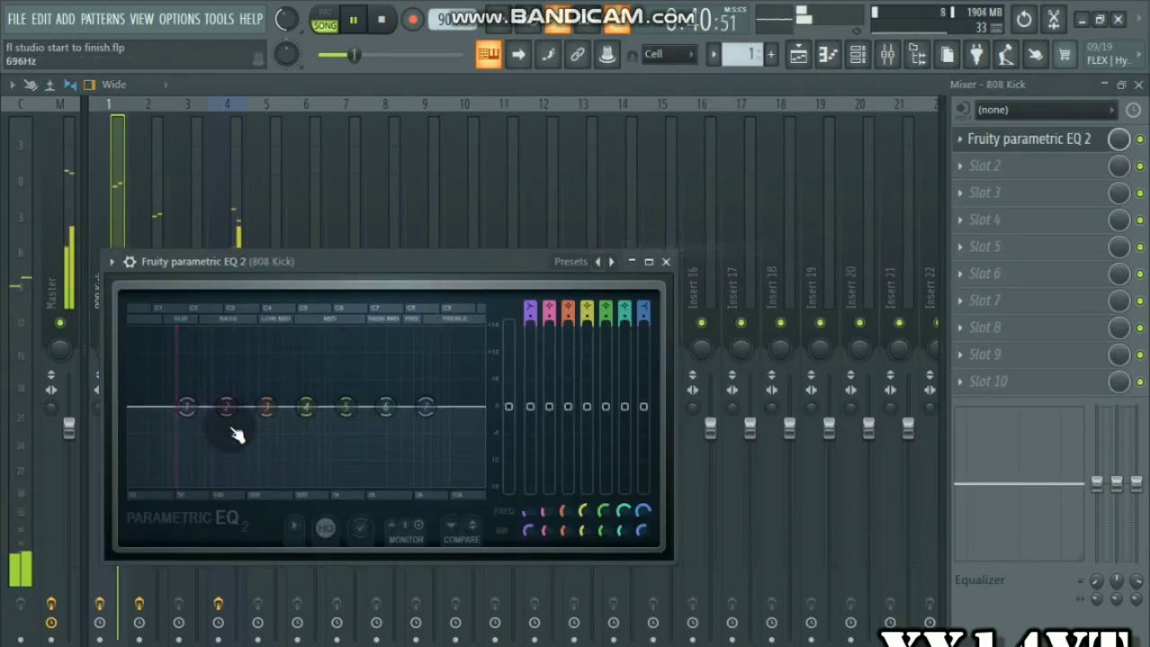
pyautogui.moveTo(186, 407); pyautogui.dragTo(130, 481)
pyautogui.moveTo(226, 406); pyautogui.dragTo(182, 377)
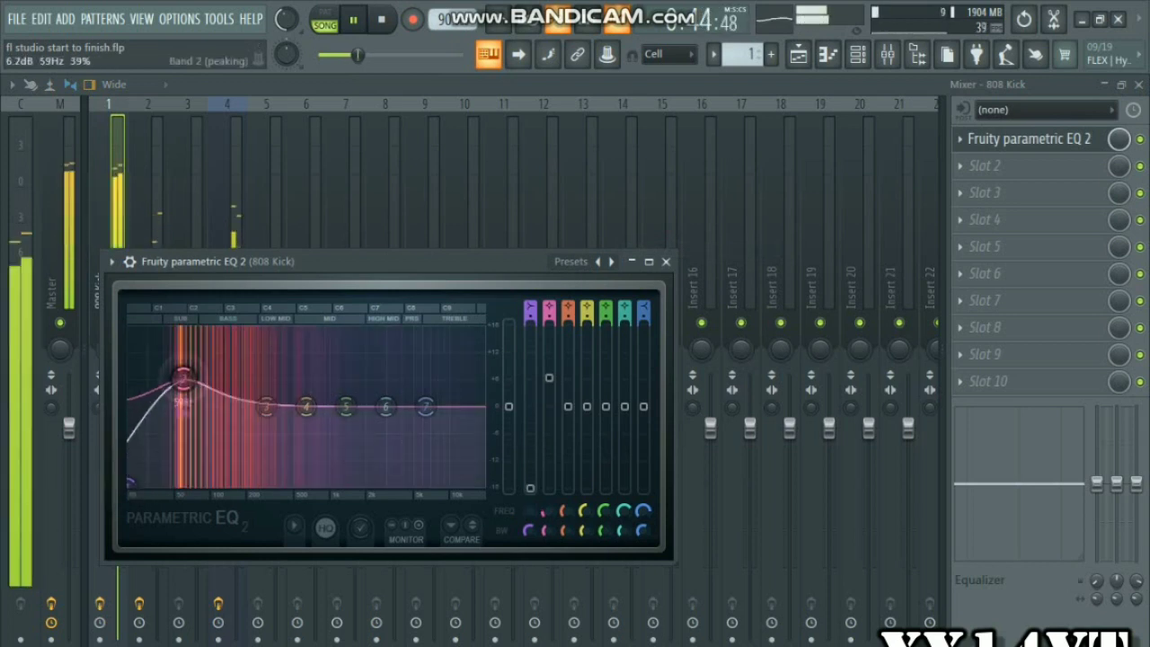
pyautogui.moveTo(319, 415); pyautogui.dragTo(308, 457)
# Pull kick EQ bands 6 and 7 down, dip near 1478 Hz, then stop playback and close the EQ.
pyautogui.moveTo(385, 406); pyautogui.dragTo(399, 483)
pyautogui.moveTo(425, 395); pyautogui.dragTo(439, 483)
pyautogui.moveTo(346, 411); pyautogui.dragTo(352, 417)
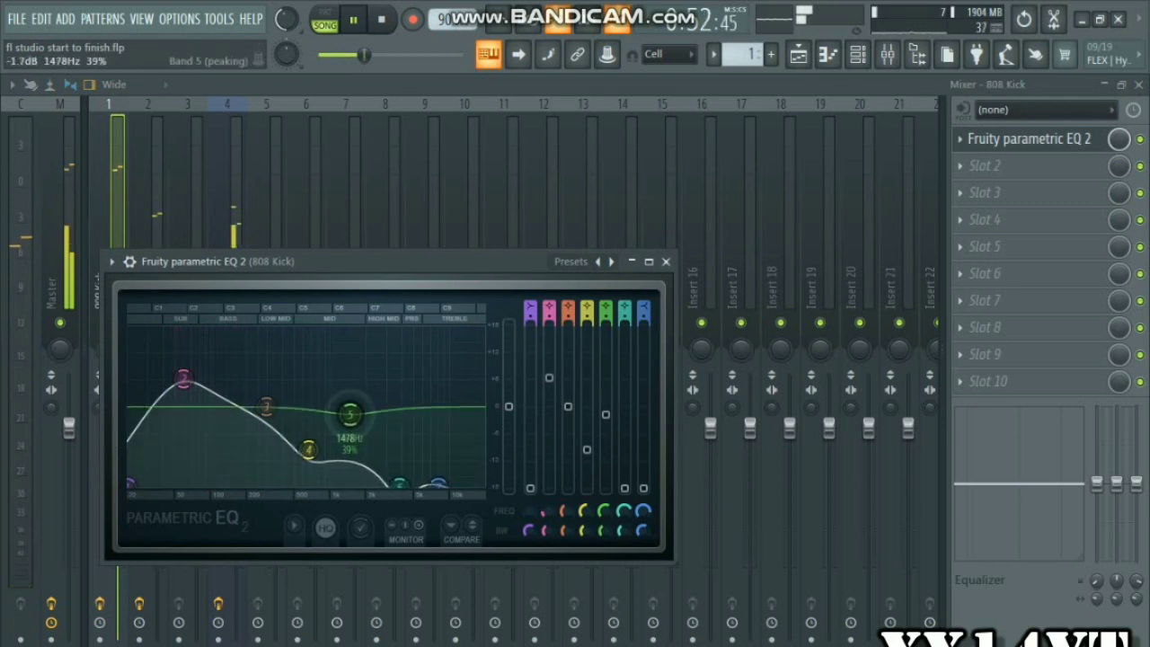
pyautogui.click(666, 261)
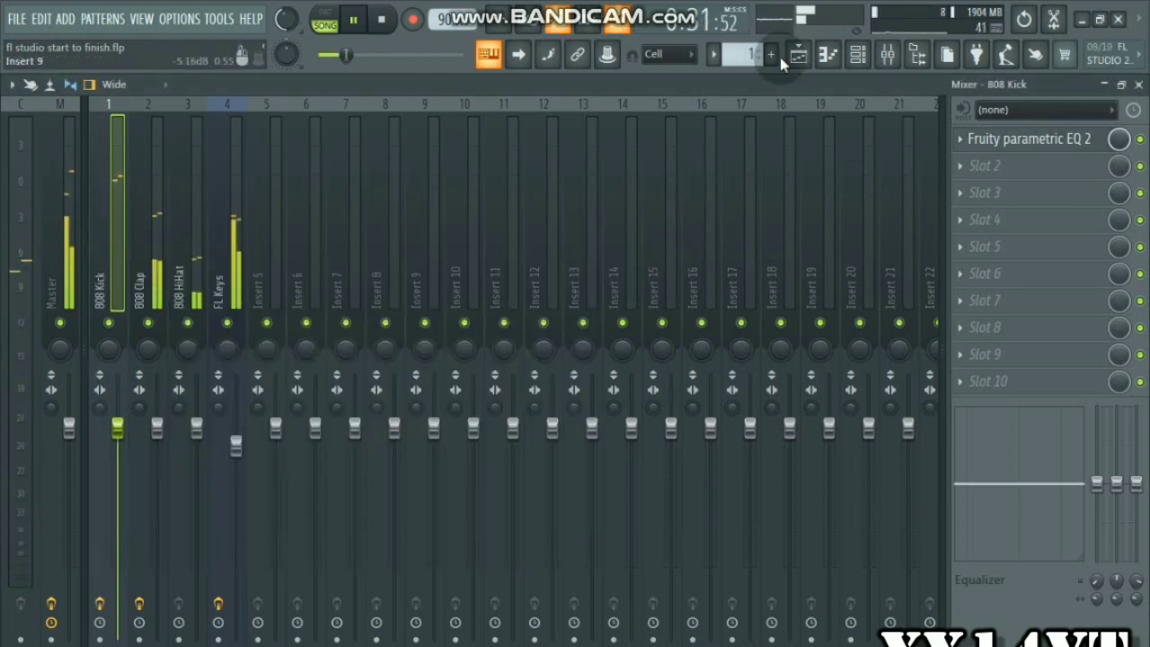
pyautogui.click(1050, 139)
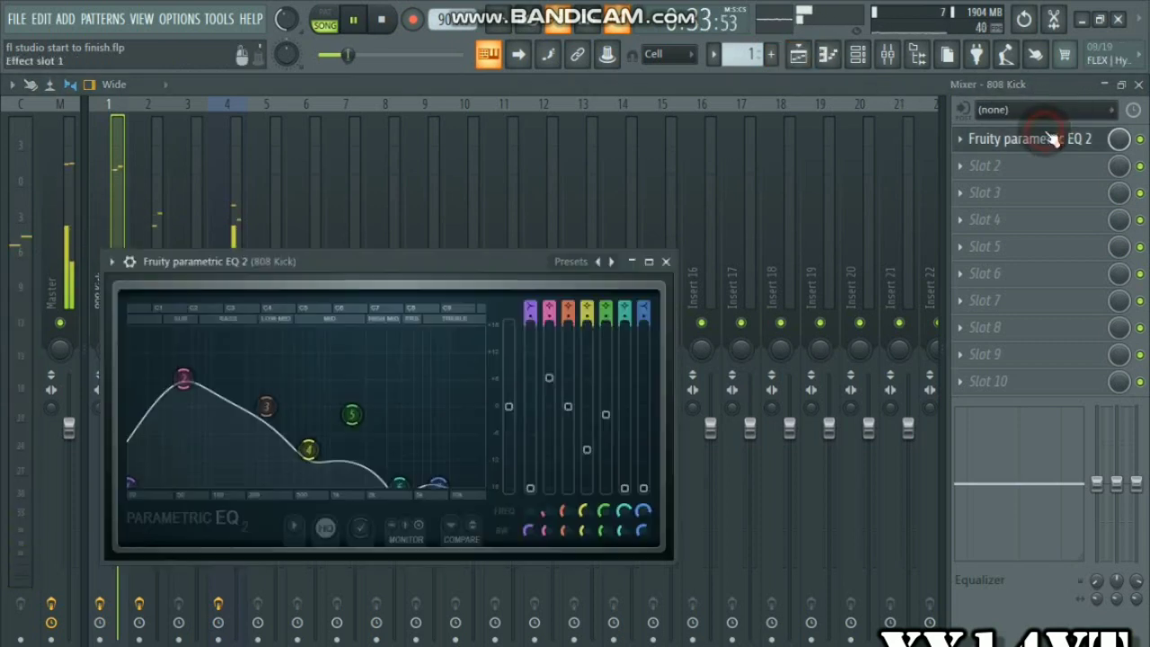
pyautogui.press('space')
pyautogui.click(666, 261)
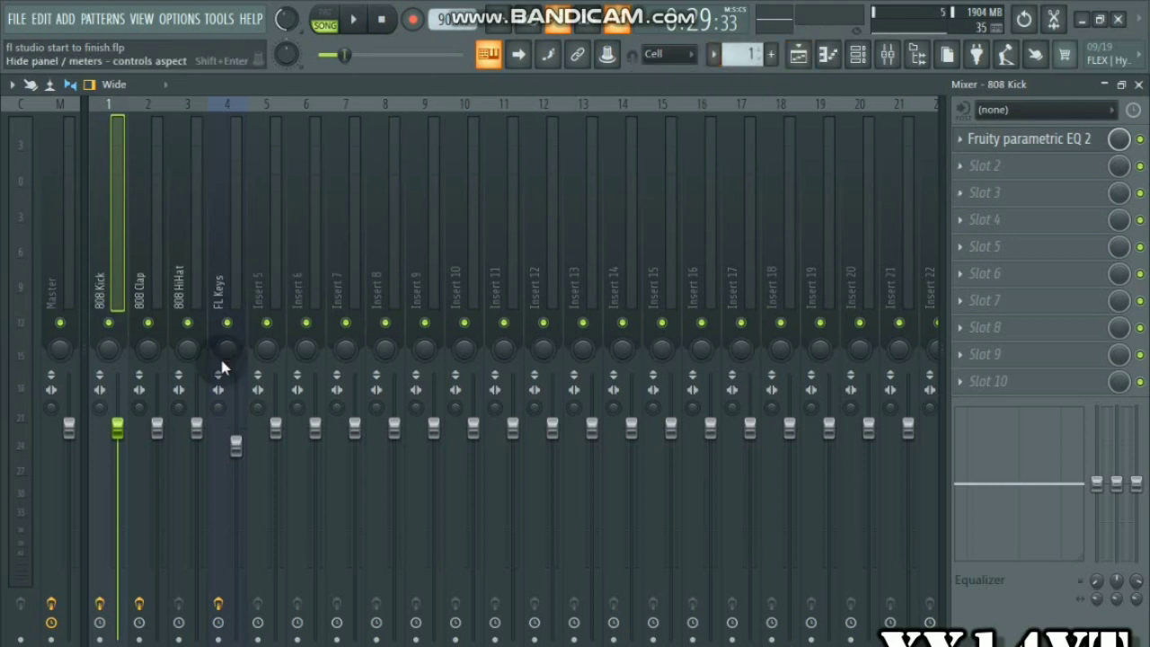
# Switch from the Mixer to the Playlist showing the kick, clap, hi-hat and keys tracks.
pyautogui.click(799, 54)
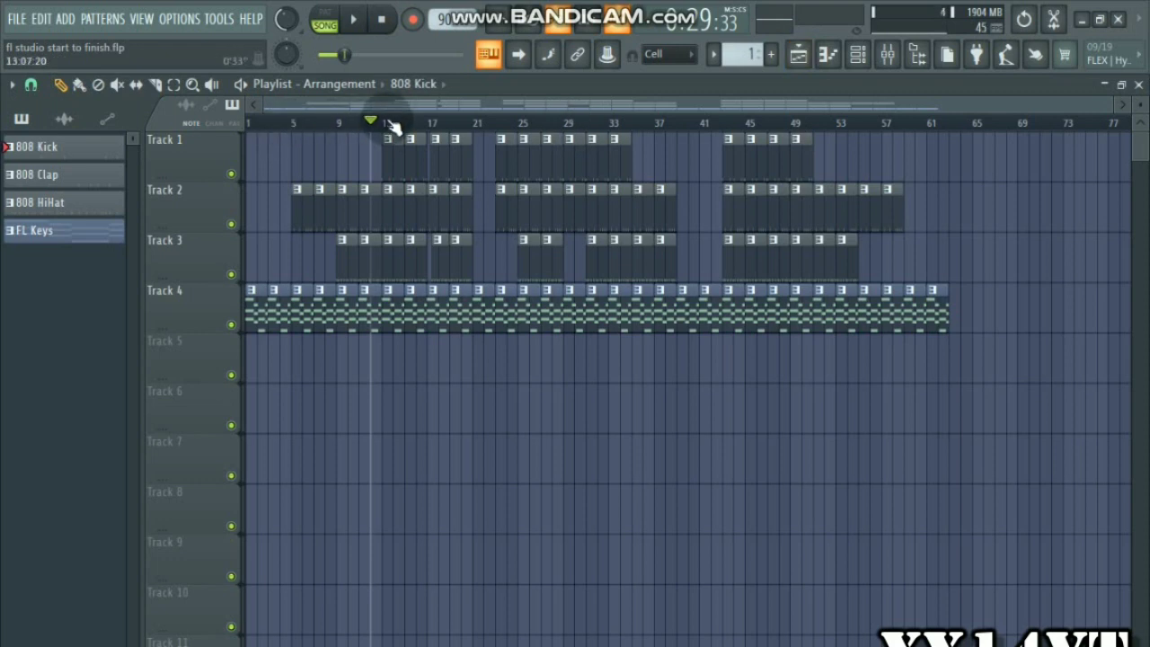
# Select the 808 Clap insert, play the beat, and preview it from bar 12 in the playlist.
pyautogui.click(888, 54)
pyautogui.click(156, 286)
pyautogui.press('space')
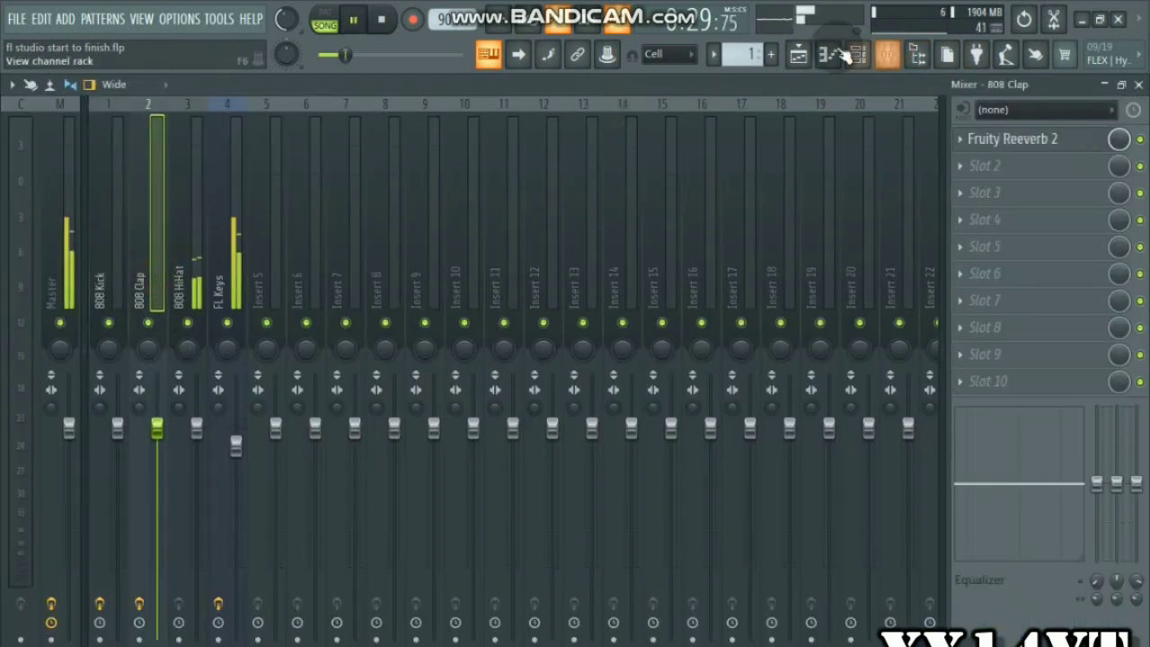
pyautogui.click(801, 58)
pyautogui.scroll(4, 398, 118)
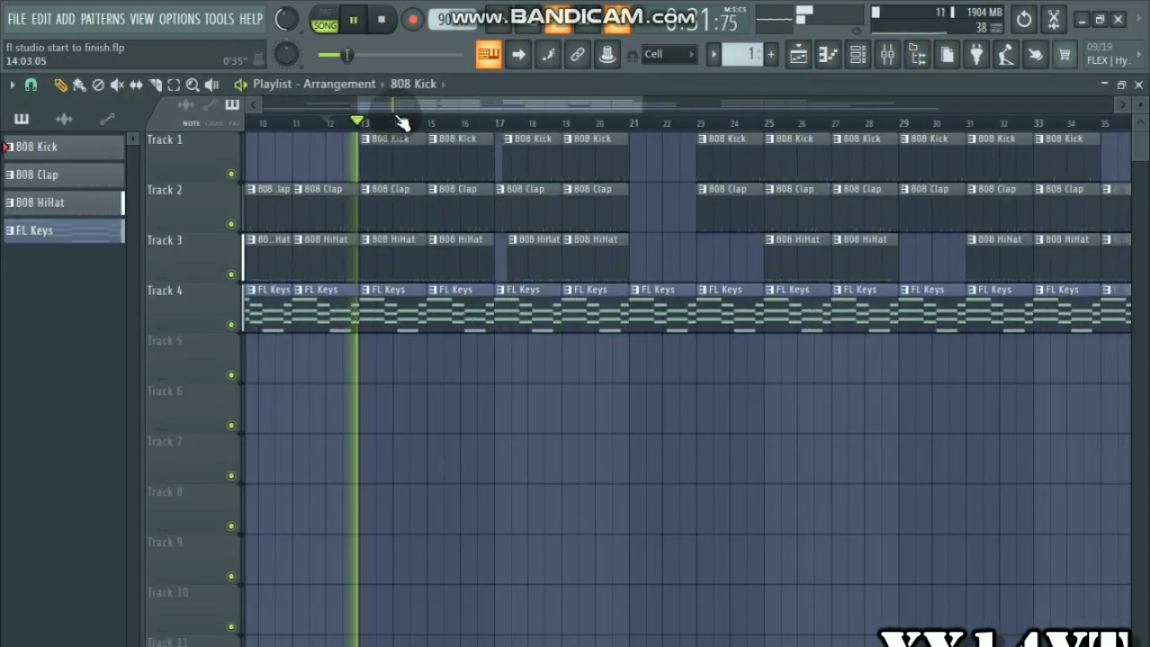
pyautogui.hscroll(-3, 395, 105)
pyautogui.scroll(-4, 371, 117)
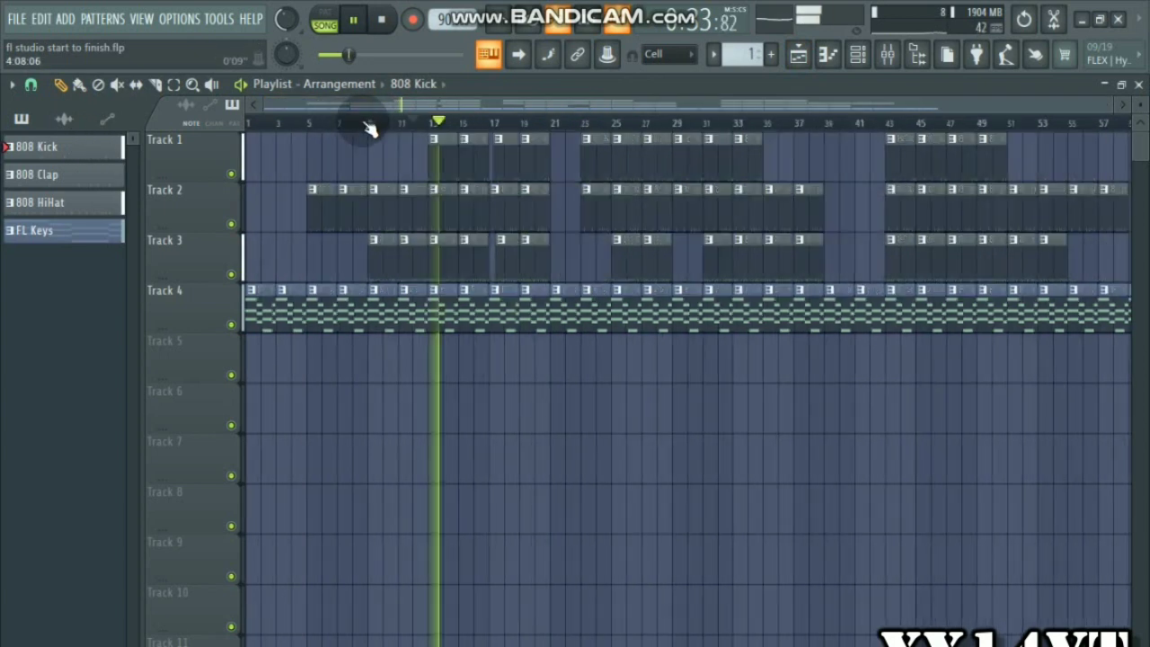
pyautogui.click(370, 123)
pyautogui.press('space')
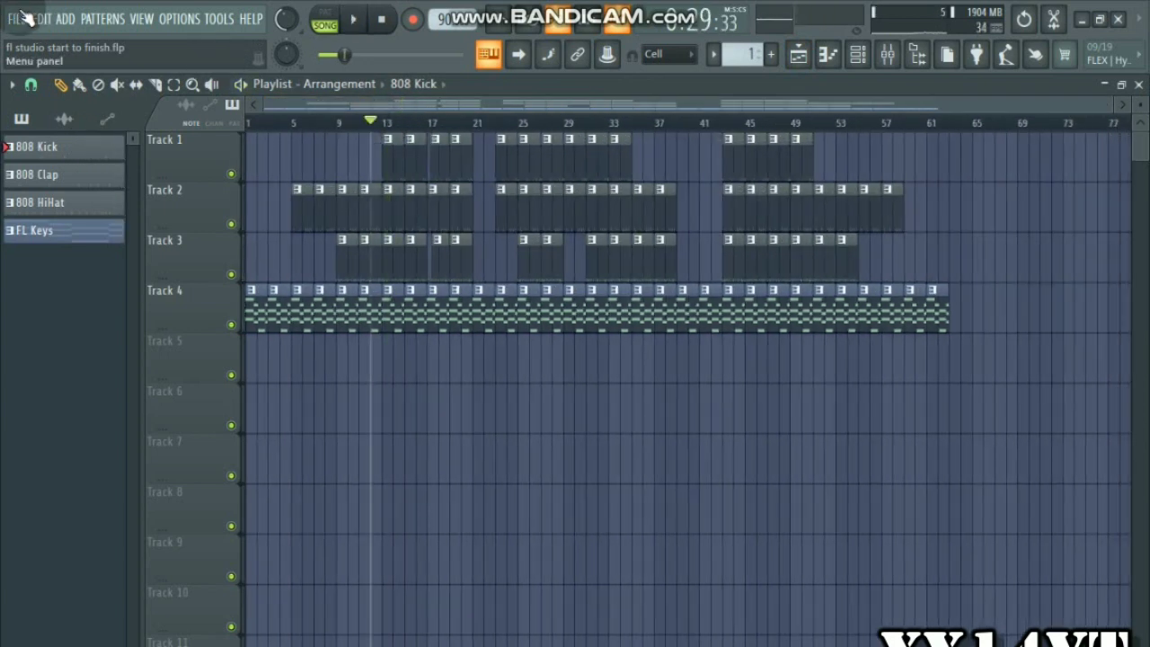
pyautogui.press('space')
pyautogui.press('space')
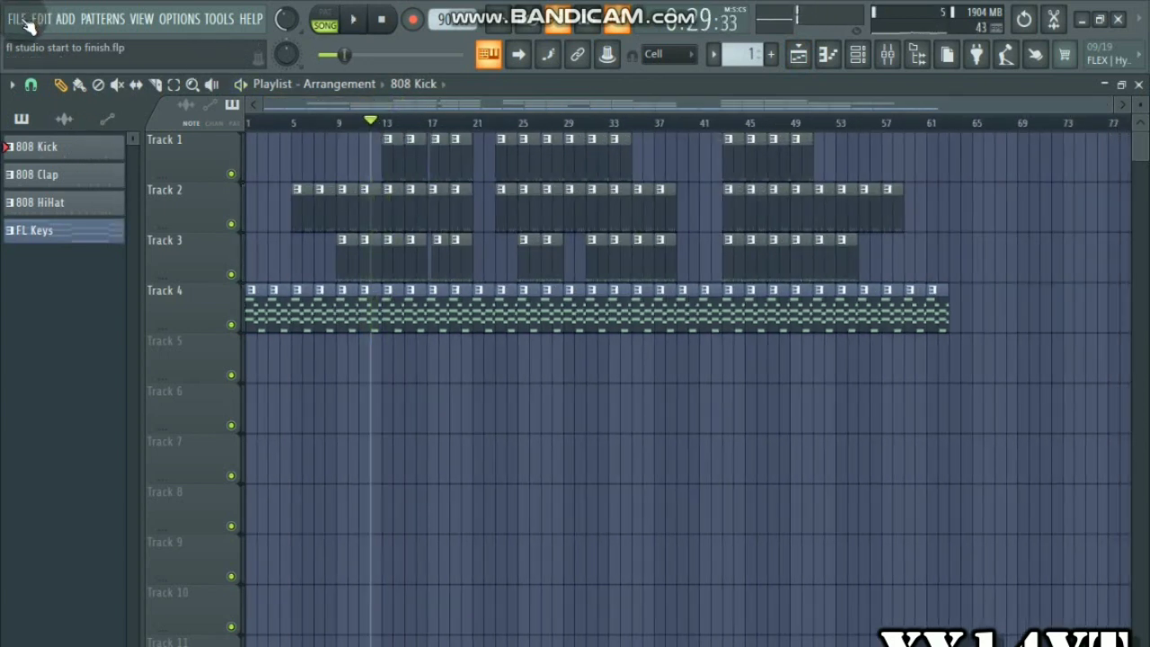
pyautogui.click(27, 24)
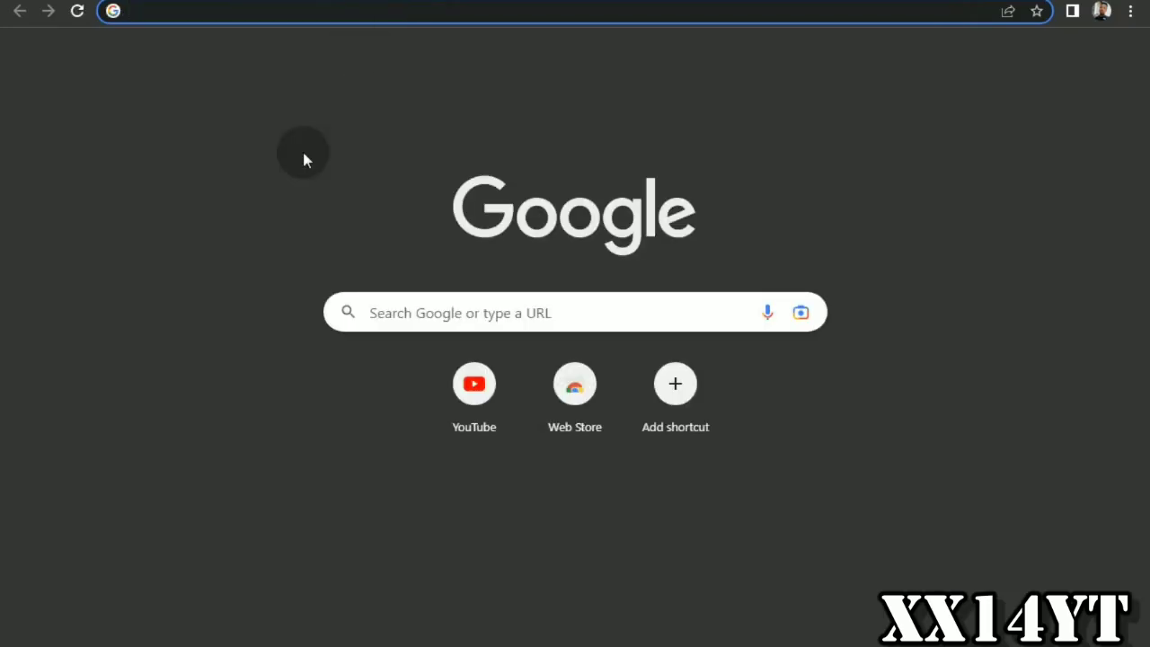
# Load routenote.com from Chrome's new-tab search box.
pyautogui.click(416, 312)
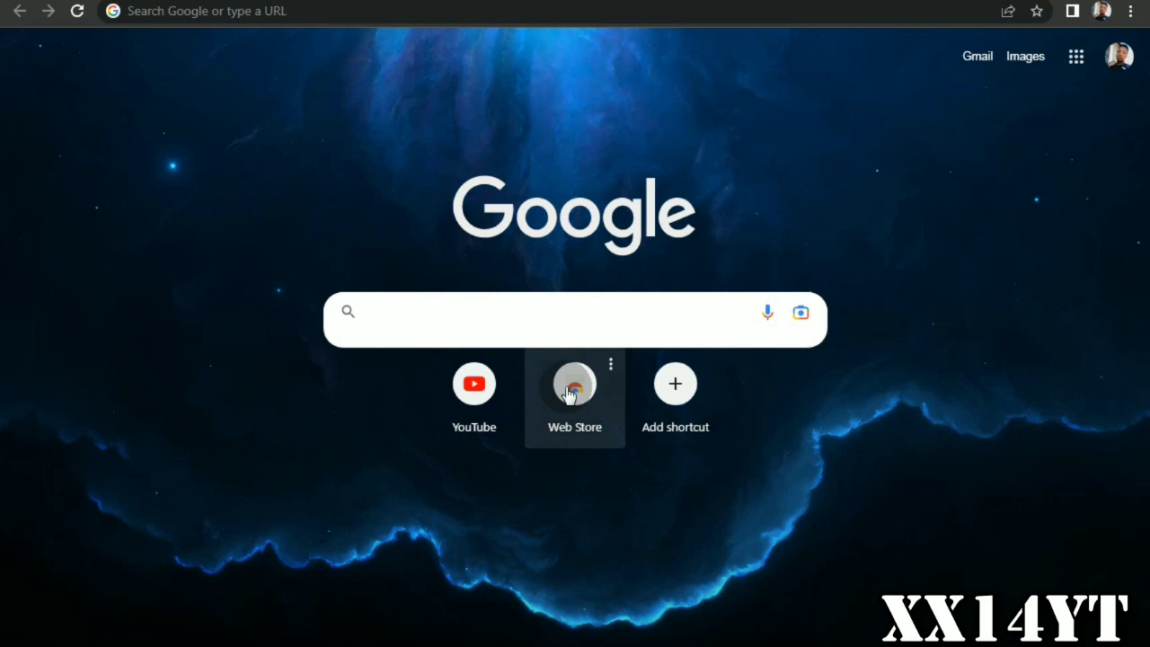
pyautogui.write('routenote.co')
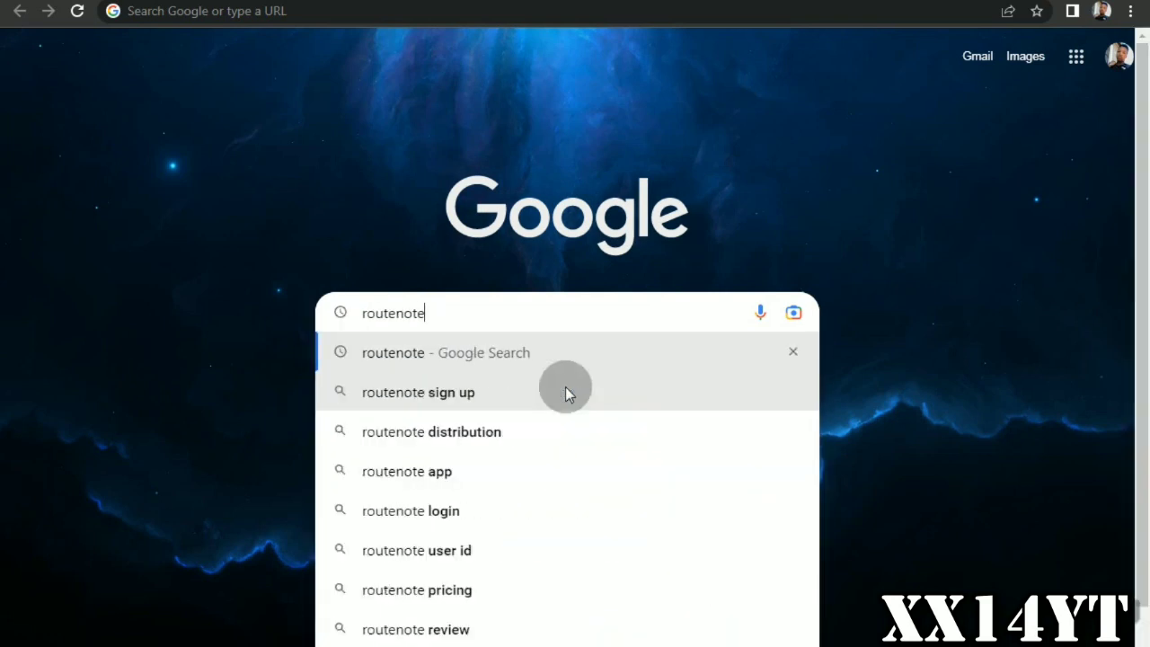
pyautogui.write('m')
pyautogui.press('Return')
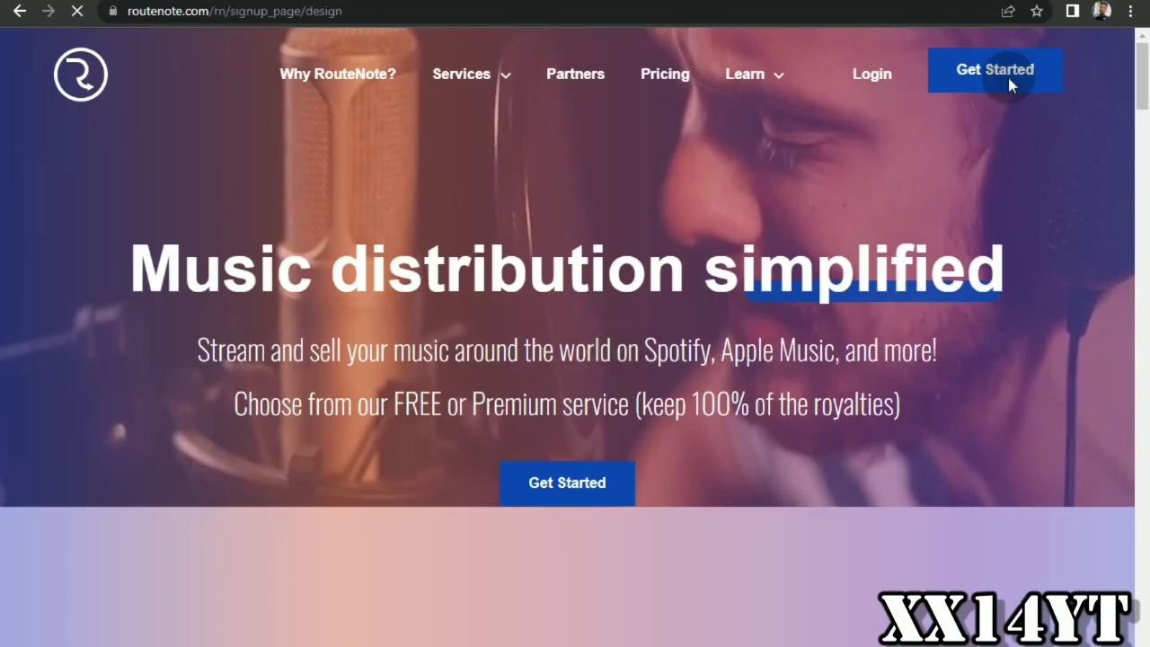
# Start a RouteNote account, enter the username, and create the release 'my first song'.
pyautogui.click(1008, 81)
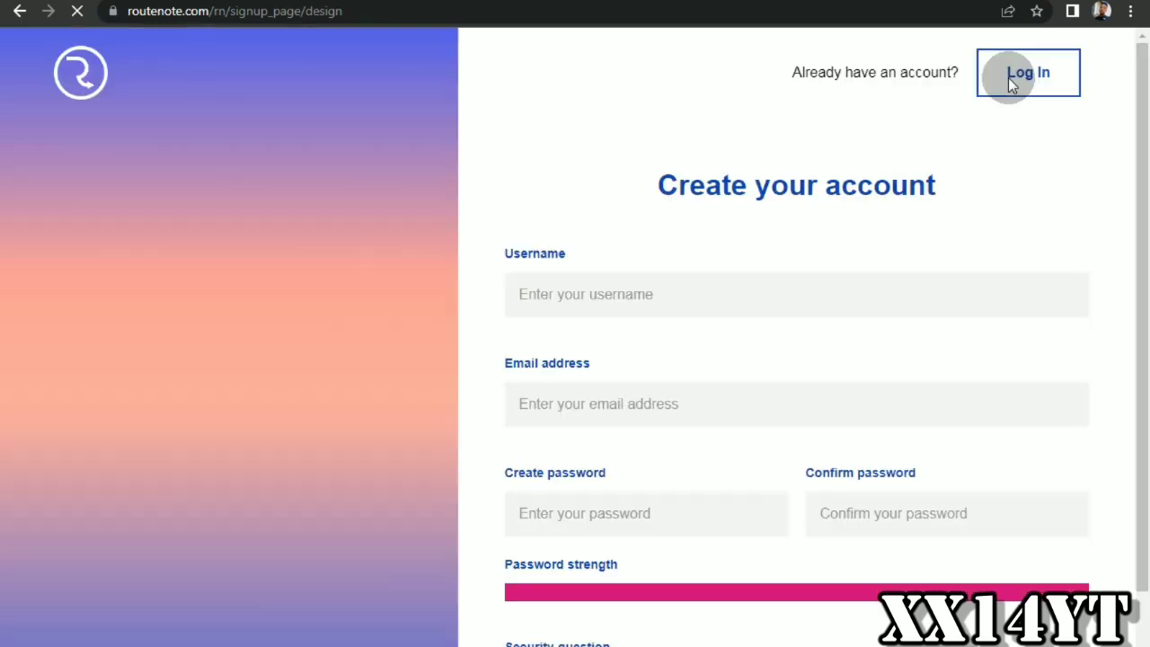
pyautogui.click(611, 275)
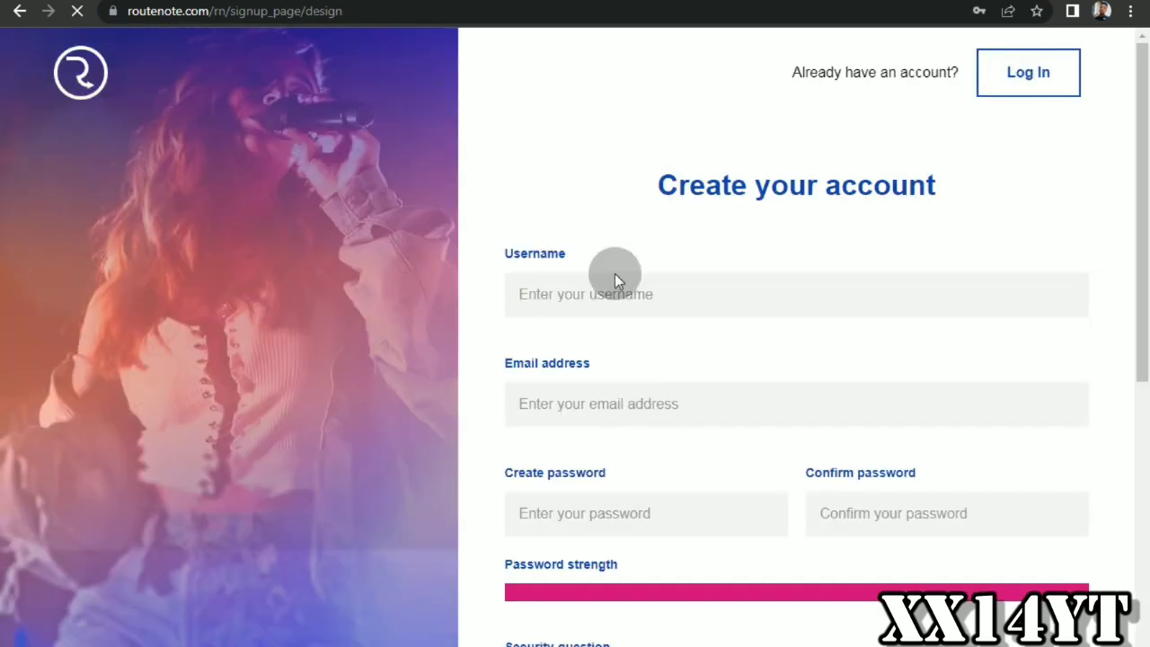
pyautogui.click(617, 291)
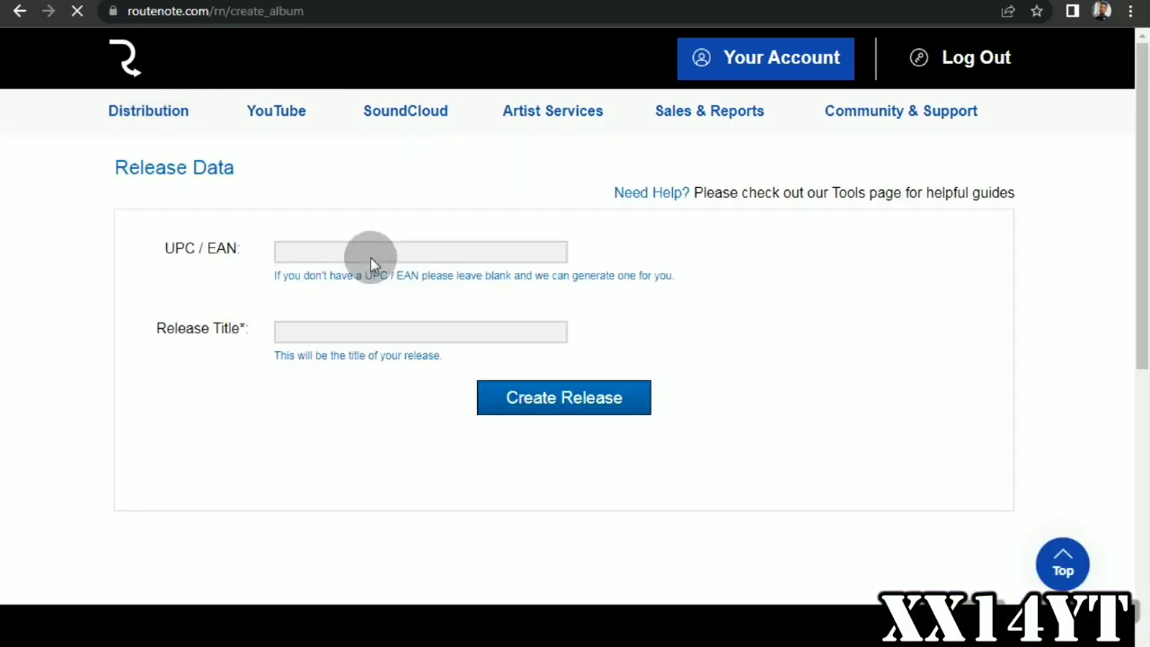
pyautogui.click(334, 331)
pyautogui.write('my first song')
pyautogui.click(517, 399)
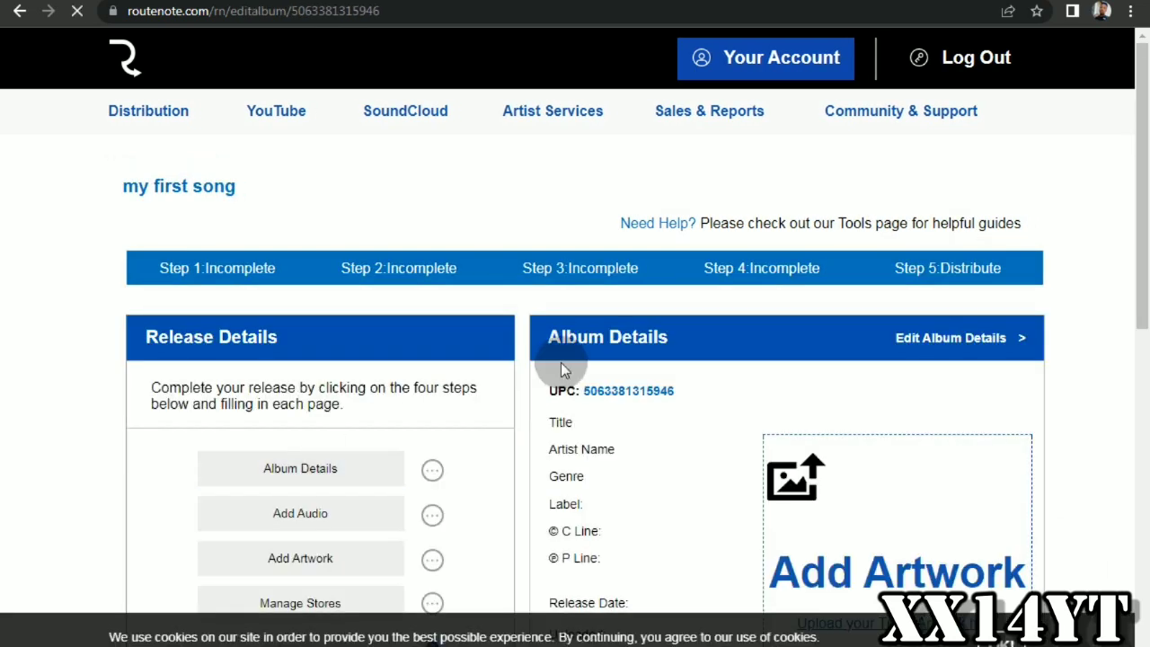
# Set album version 'original', choose the artist profile, and enter the composer's first and last name.
pyautogui.click(365, 257)
pyautogui.write('original')
pyautogui.scroll(-1, 521, 357)
pyautogui.click(532, 270)
pyautogui.write('Xx14YT')
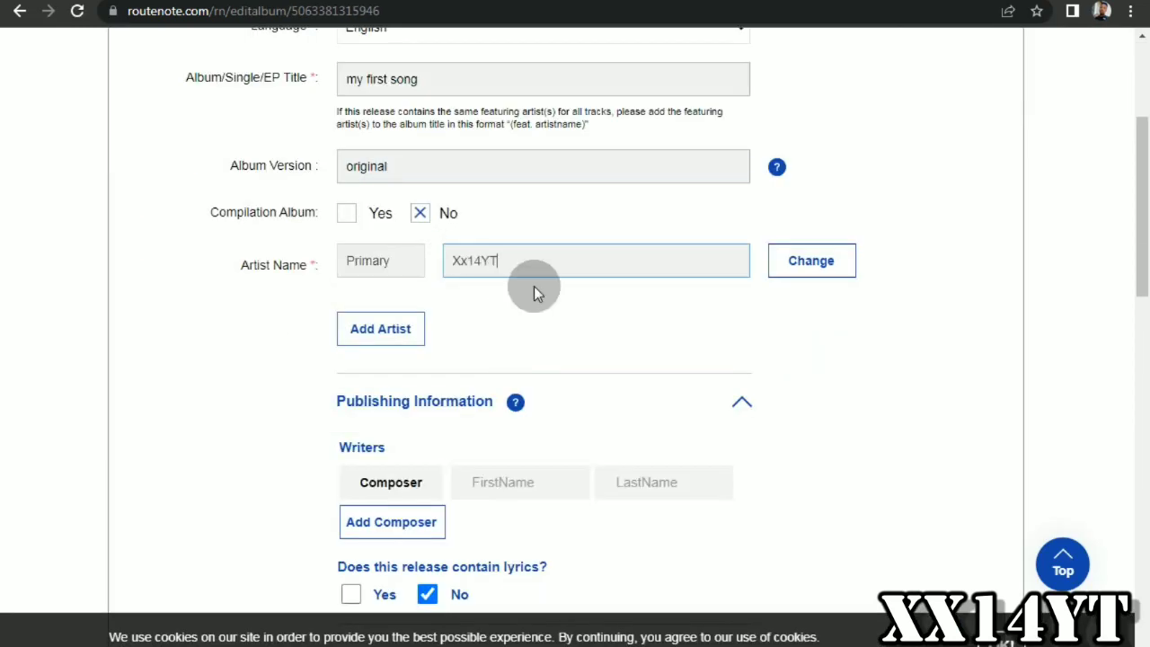
pyautogui.scroll(-1, 570, 243)
pyautogui.click(540, 276)
pyautogui.click(509, 416)
pyautogui.write('Kgaugelo')
pyautogui.click(680, 411)
pyautogui.write('Mosito')
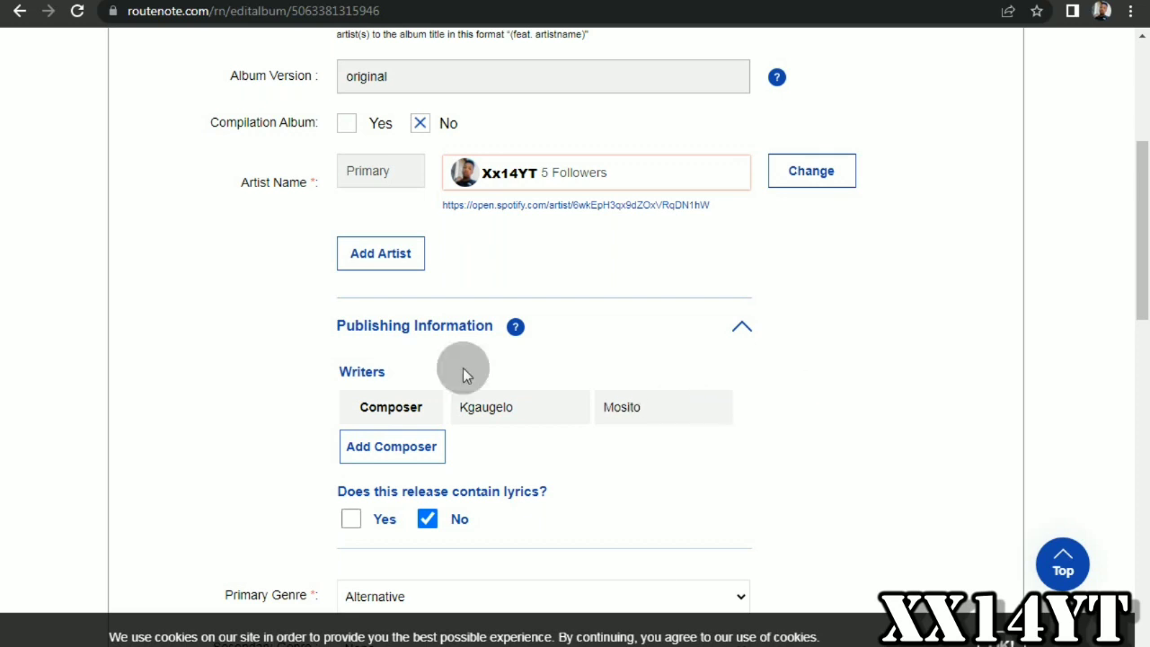
# Choose Hip Hop/Rap genre, fill both copyright owners, and set the record label to Xmusic.
pyautogui.scroll(-4, 462, 368)
pyautogui.click(404, 240)
pyautogui.scroll(-4, 407, 476)
pyautogui.scroll(4, 409, 480)
pyautogui.click(404, 553)
pyautogui.click(471, 347)
pyautogui.write('xx14yt')
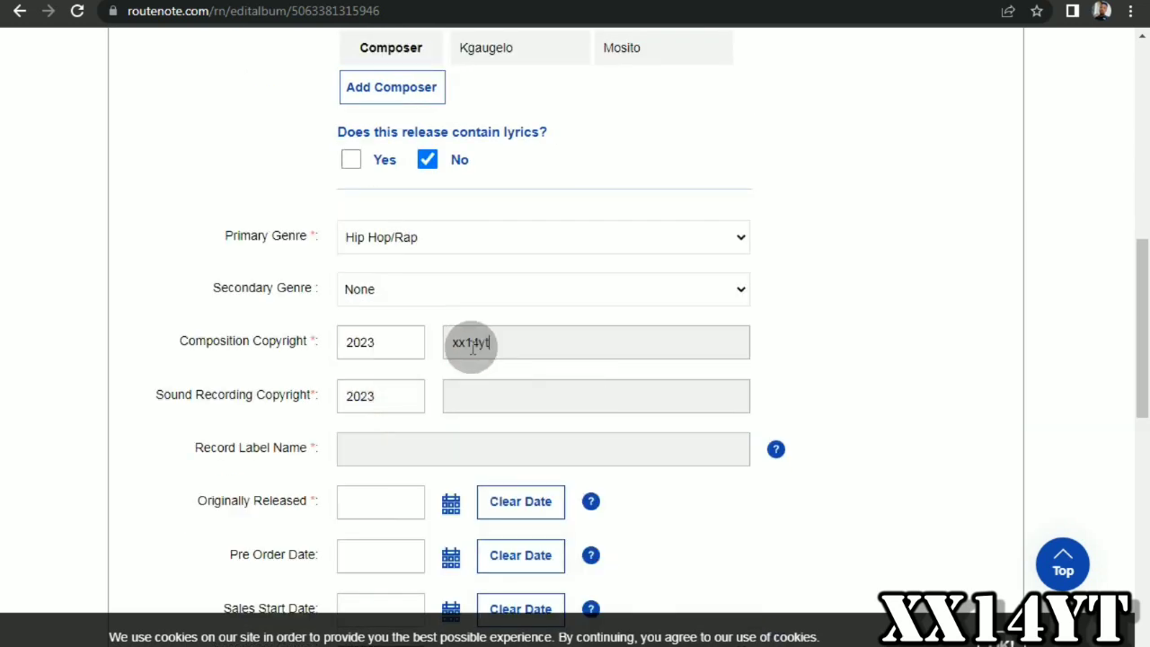
pyautogui.click(487, 386)
pyautogui.write('xmusic')
pyautogui.click(388, 451)
pyautogui.write('Xmusic')
# Set the original release and pre-order dates to 2023/09/26, dismissing the cookie notice.
pyautogui.scroll(-1, 425, 439)
pyautogui.click(450, 415)
pyautogui.click(507, 477)
pyautogui.click(1001, 639)
pyautogui.click(451, 521)
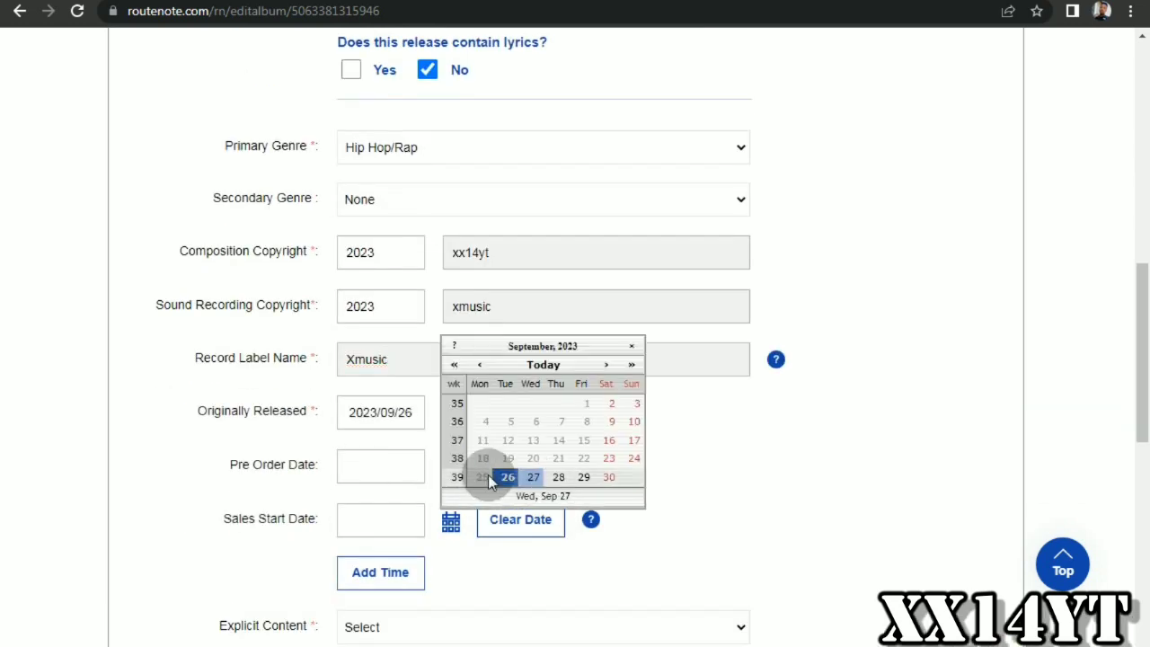
pyautogui.click(507, 478)
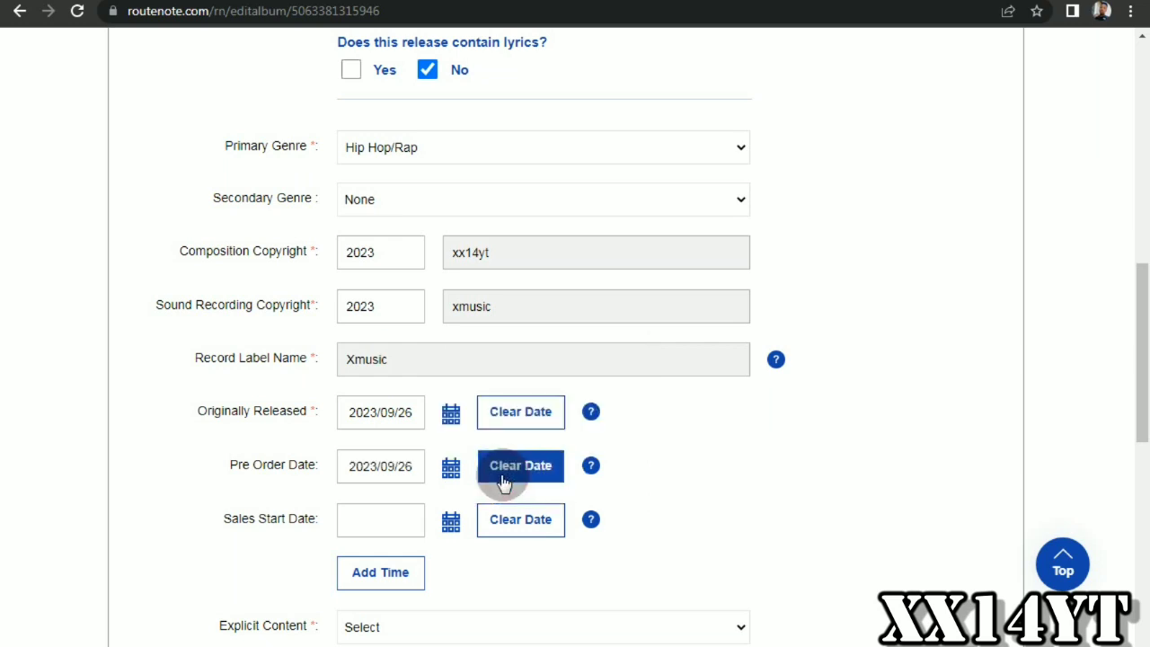
pyautogui.click(452, 521)
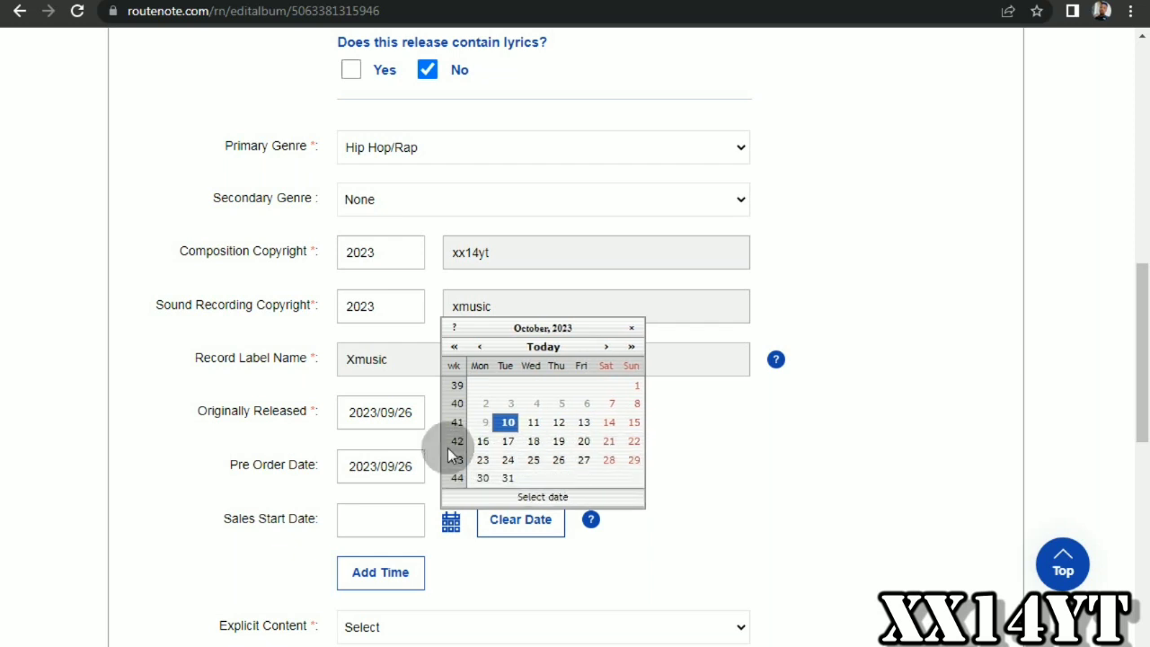
pyautogui.click(668, 455)
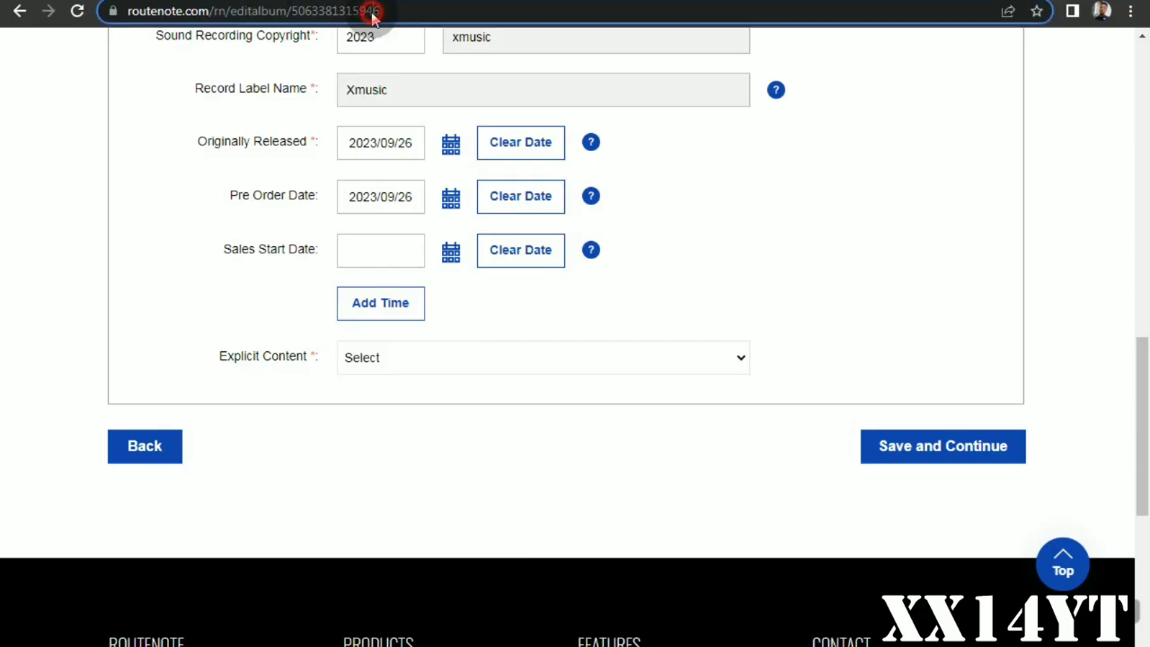
# Go to PUSH.fm and open Smart Links, then the Pre-saves list with 'i piano' and 'bad news pre save'.
pyautogui.click(371, 12)
pyautogui.write('push.')
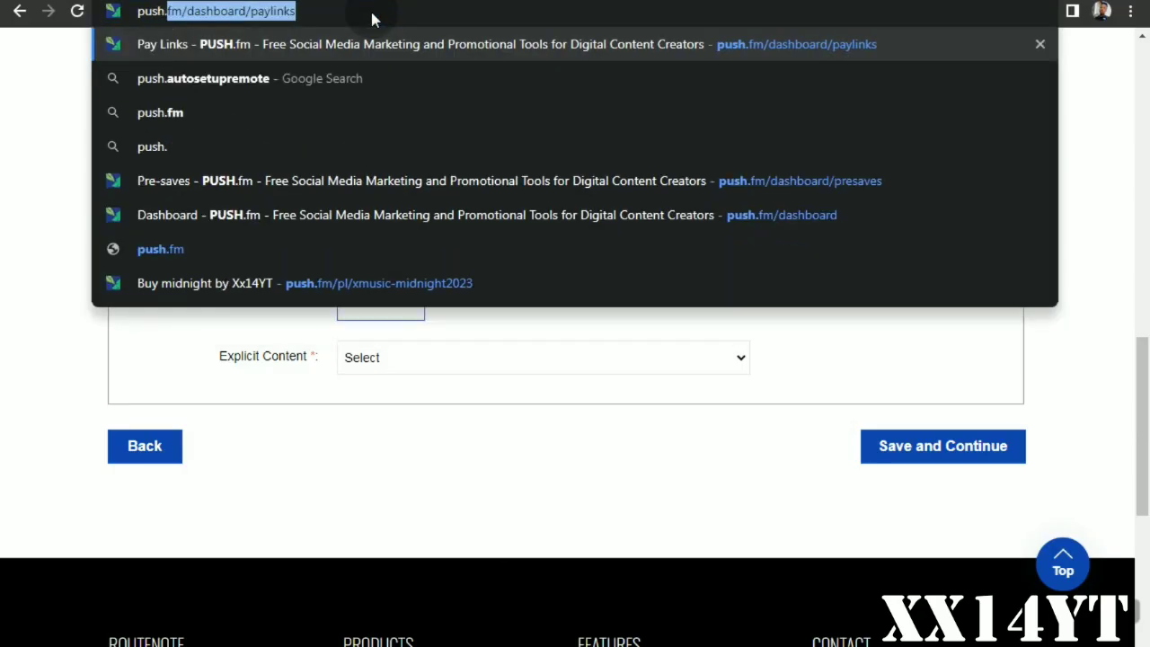
pyautogui.press('Return')
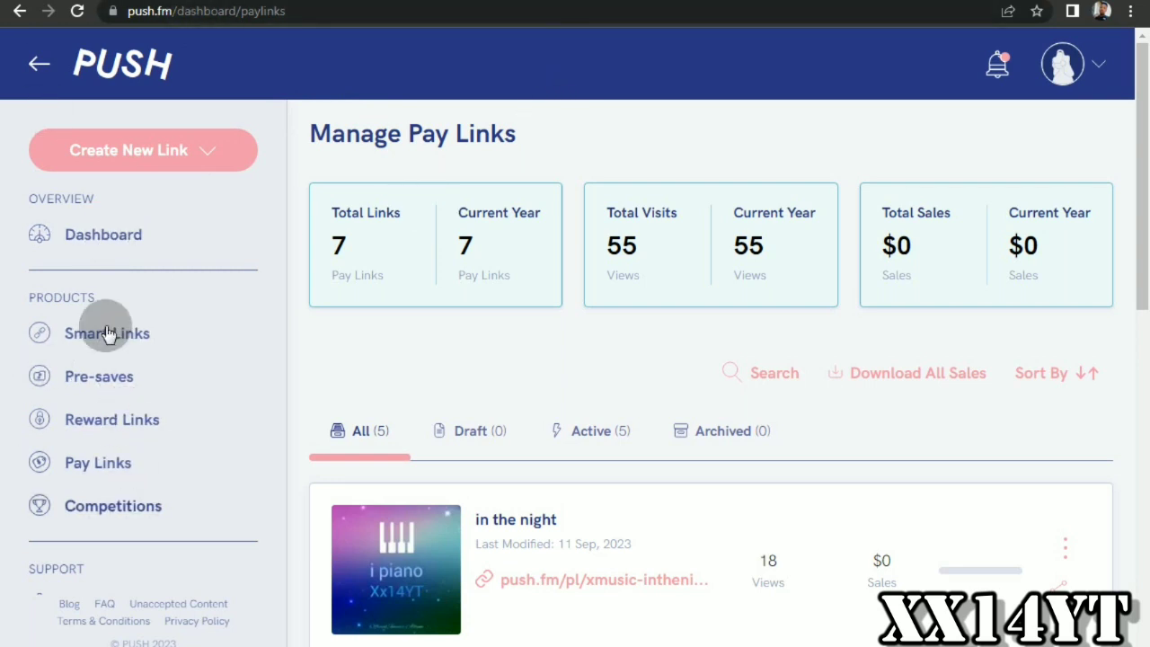
pyautogui.click(79, 331)
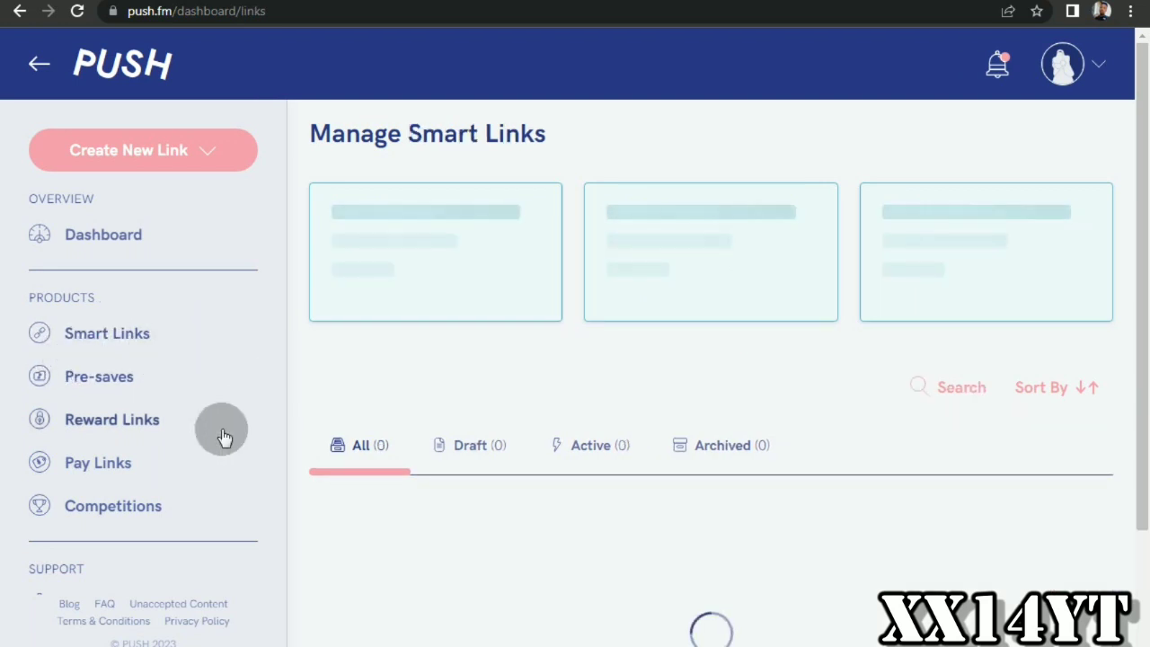
pyautogui.scroll(-1, 224, 437)
pyautogui.scroll(-2, 296, 454)
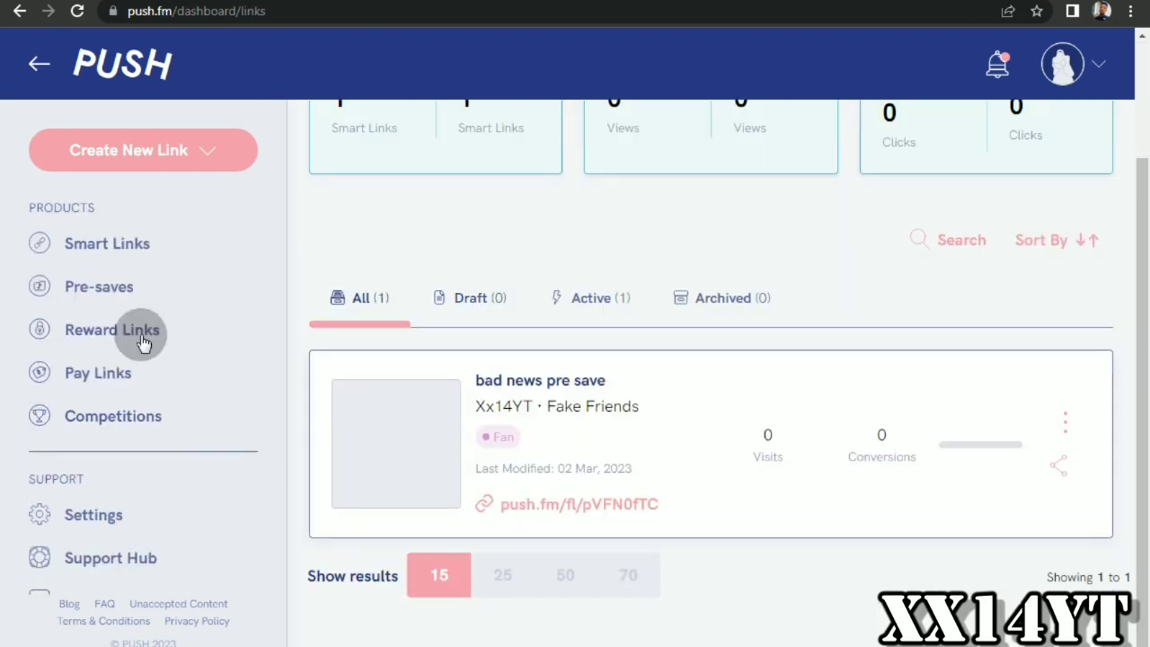
pyautogui.click(101, 288)
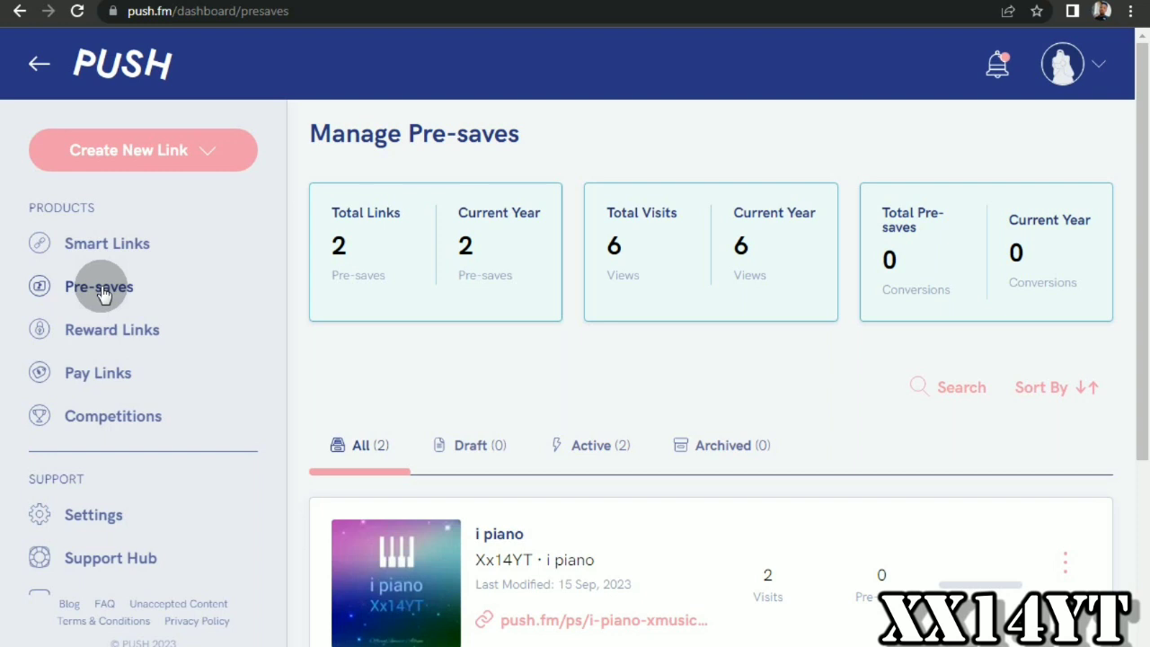
pyautogui.scroll(-3, 460, 382)
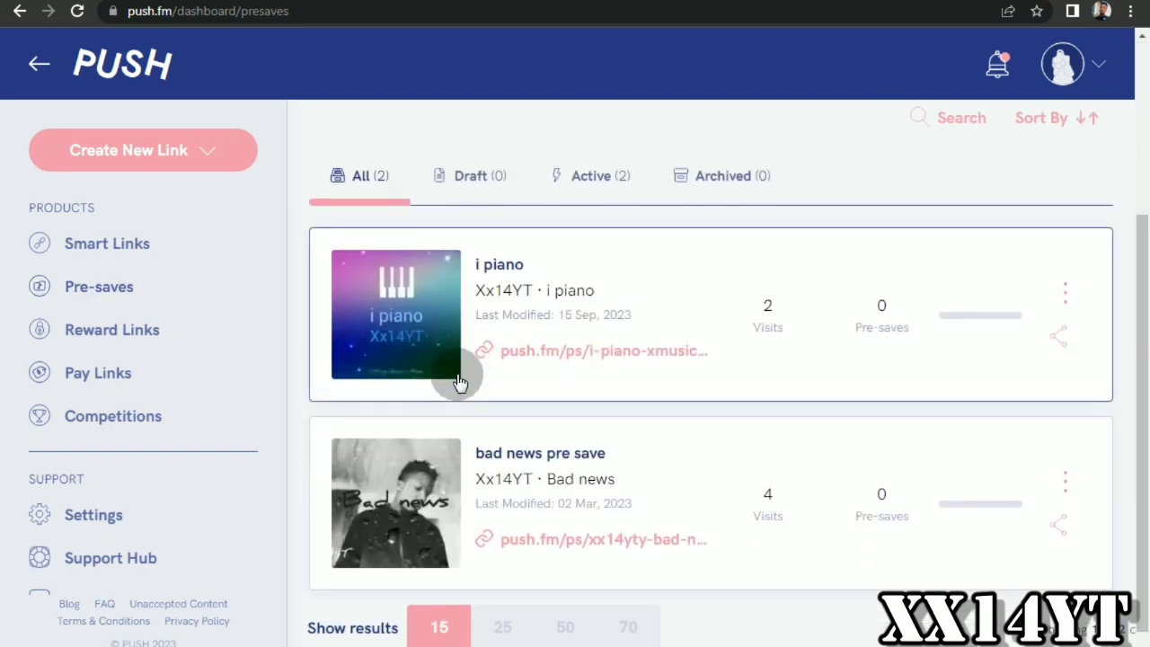